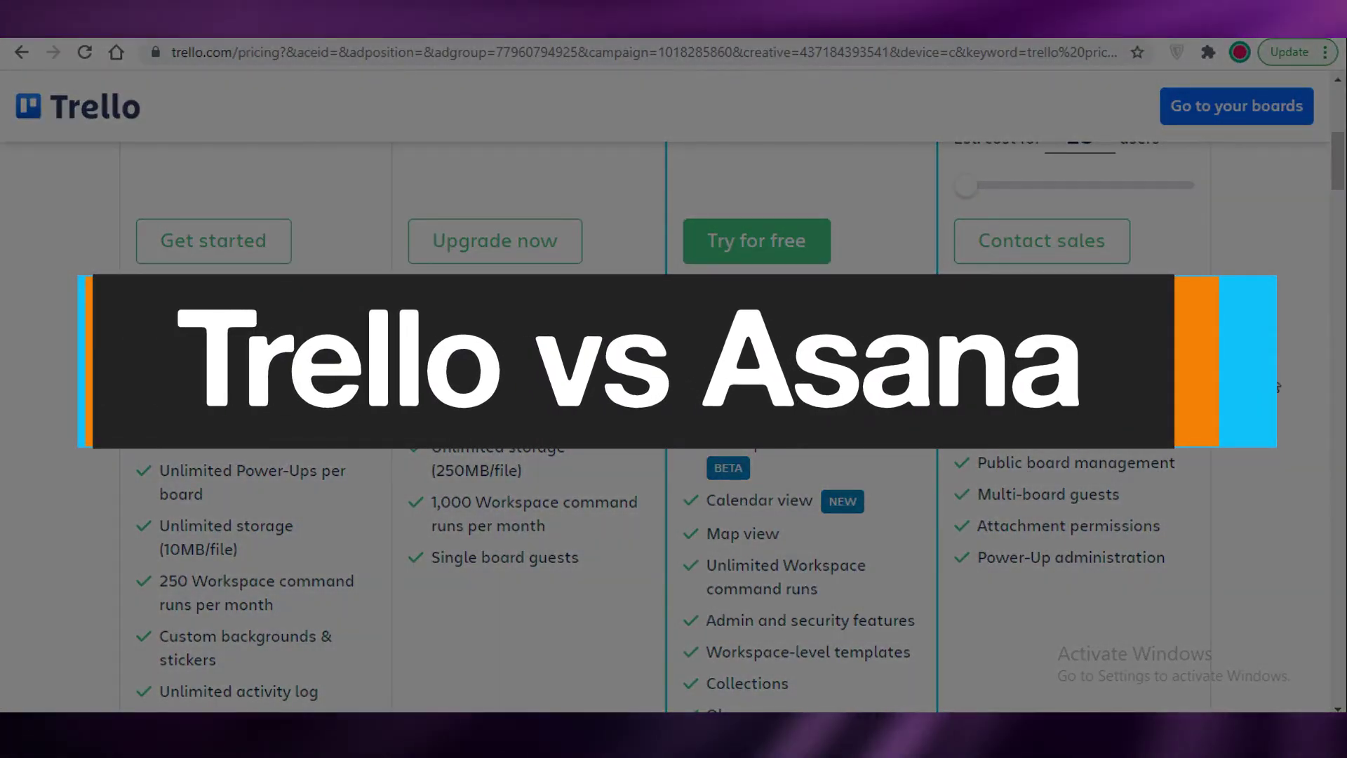
Scroll through the Trello pricing page, comparing the free plan's feature limits.
scroll(846, 444, "up", 1)
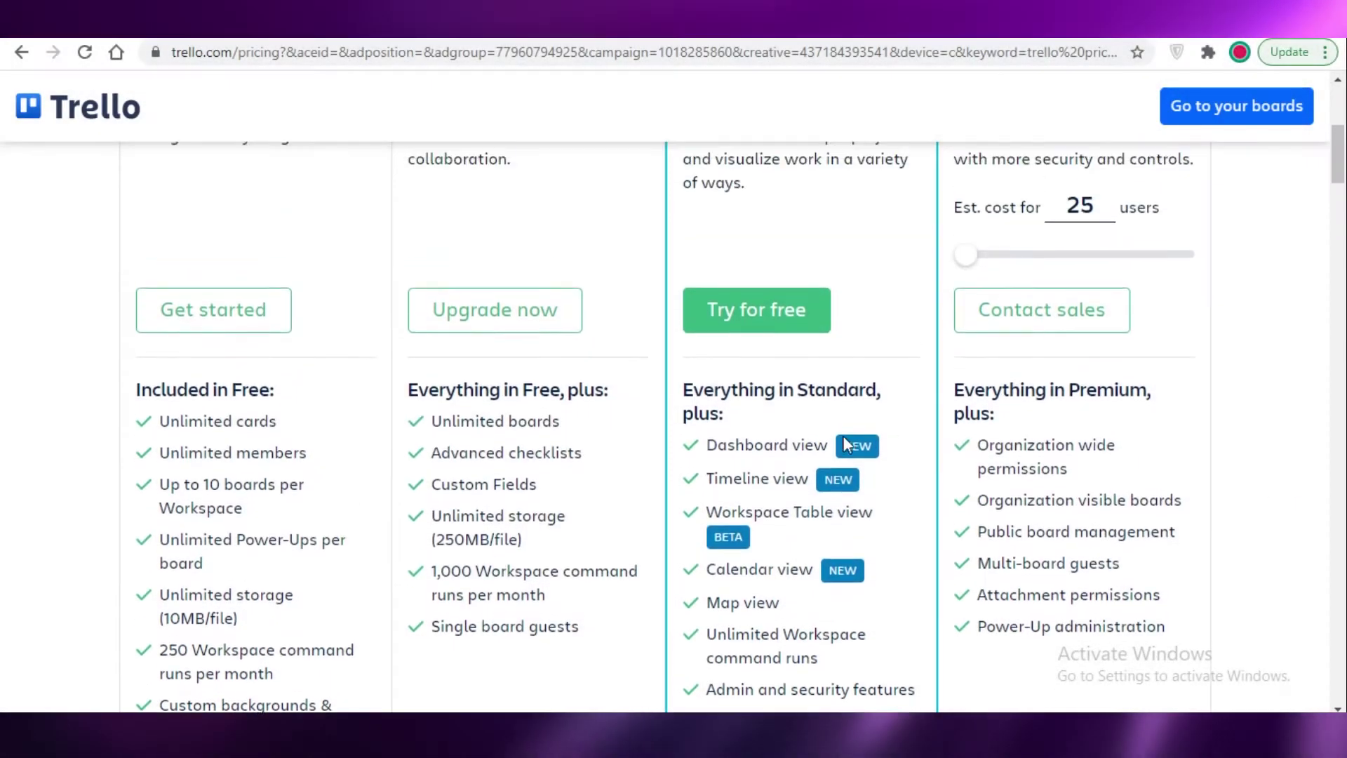
scroll(844, 438, "up", 2)
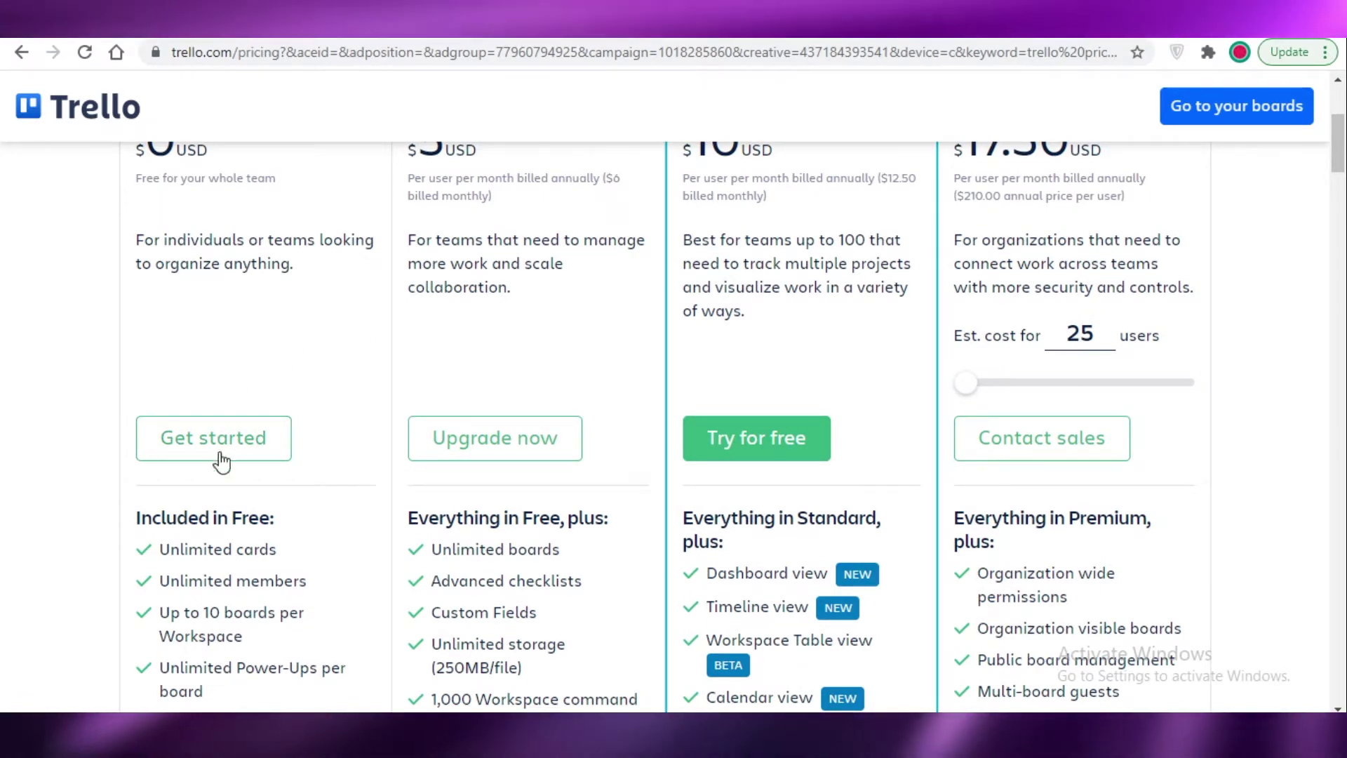
scroll(221, 463, "up", 3)
scroll(204, 300, "down", 3)
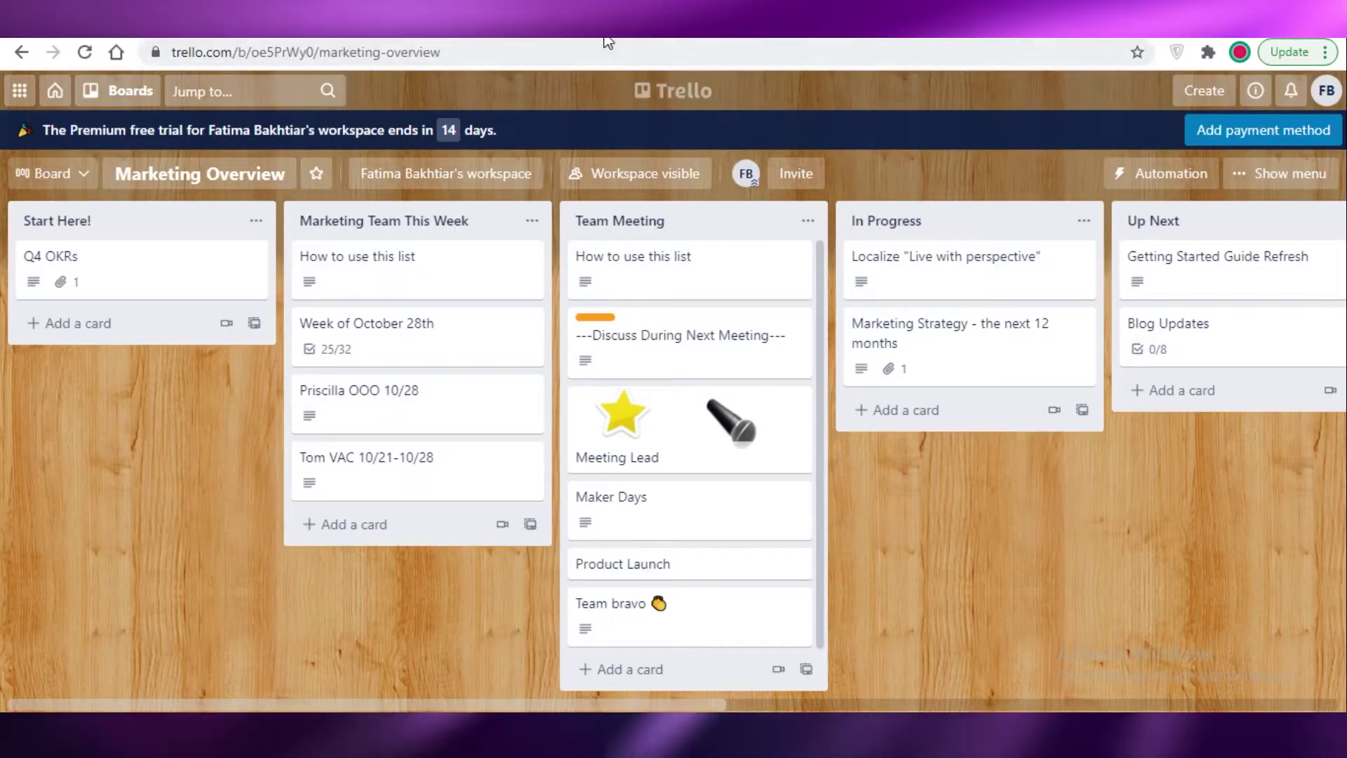
left_click(642, 28)
left_click(457, 28)
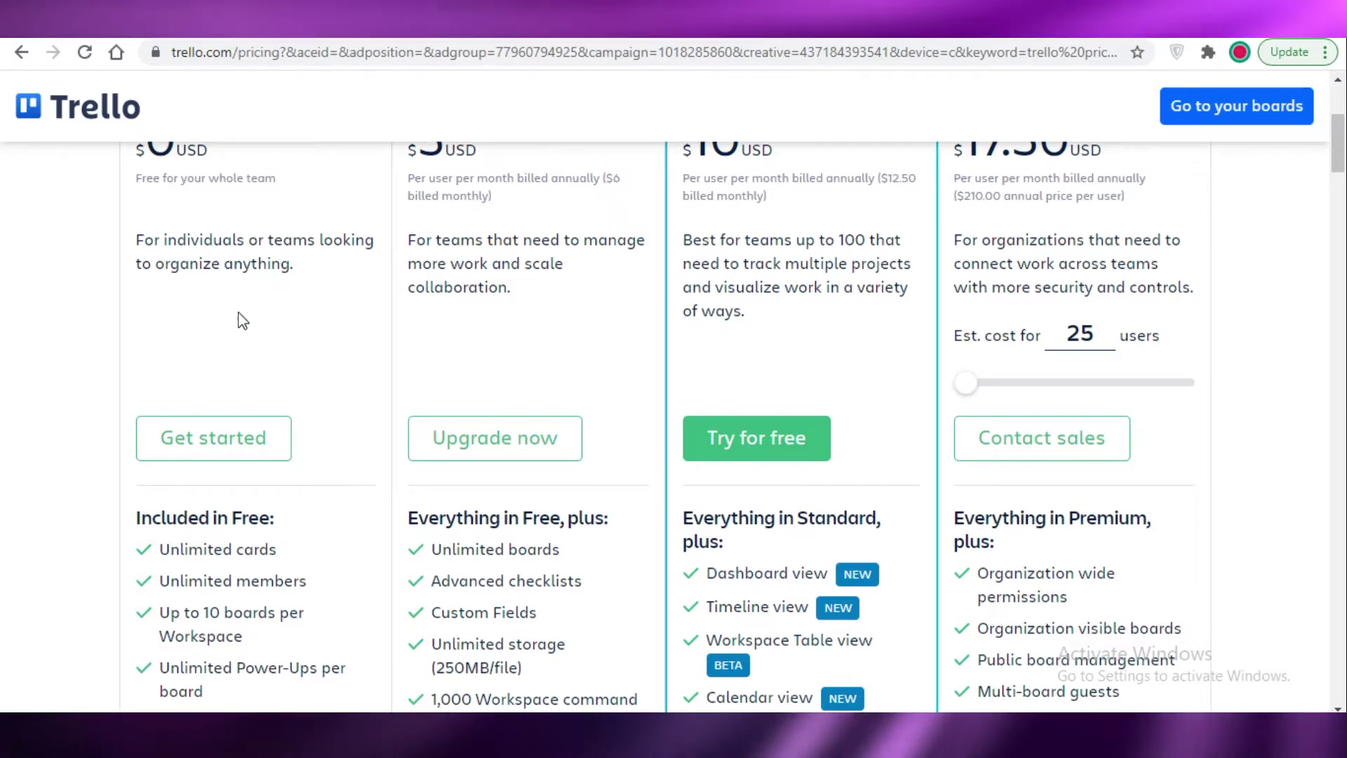
scroll(211, 383, "up", 4)
scroll(205, 385, "down", 3)
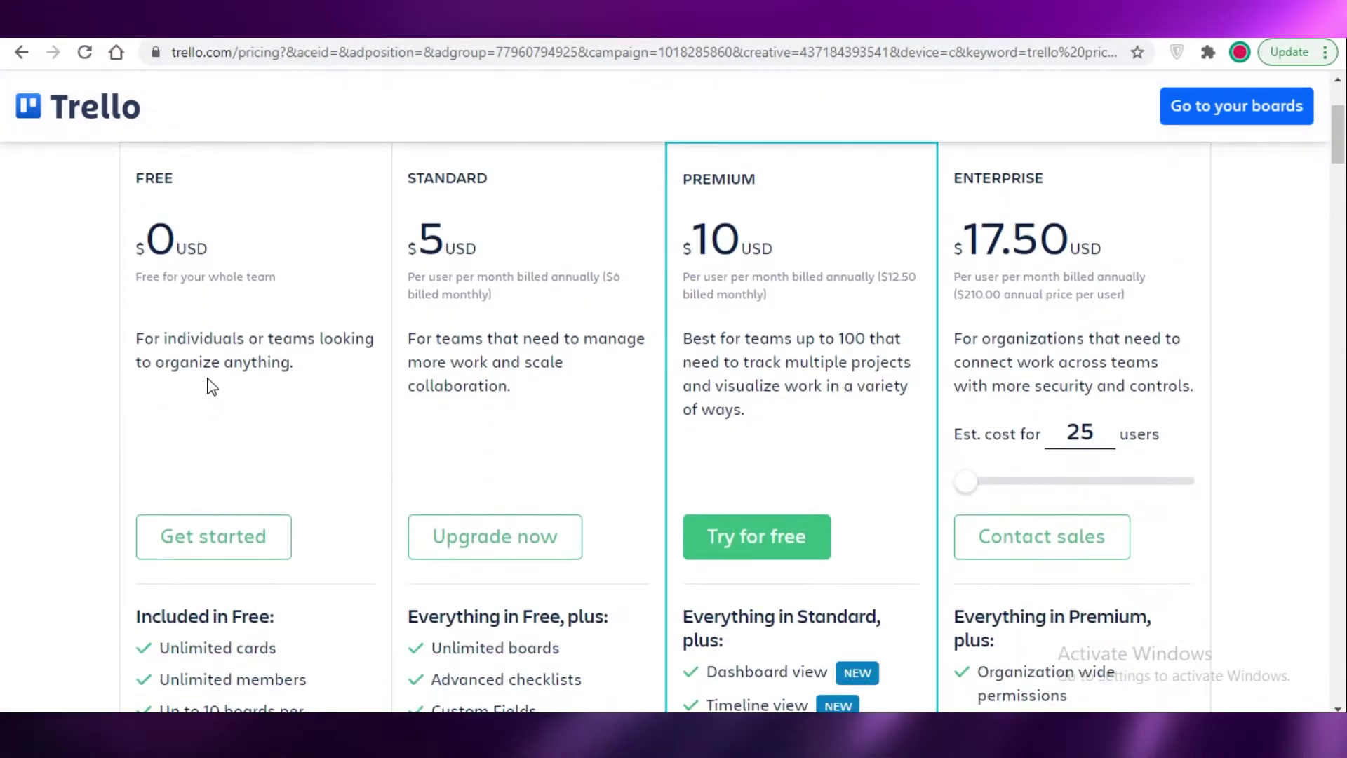
scroll(214, 386, "down", 3)
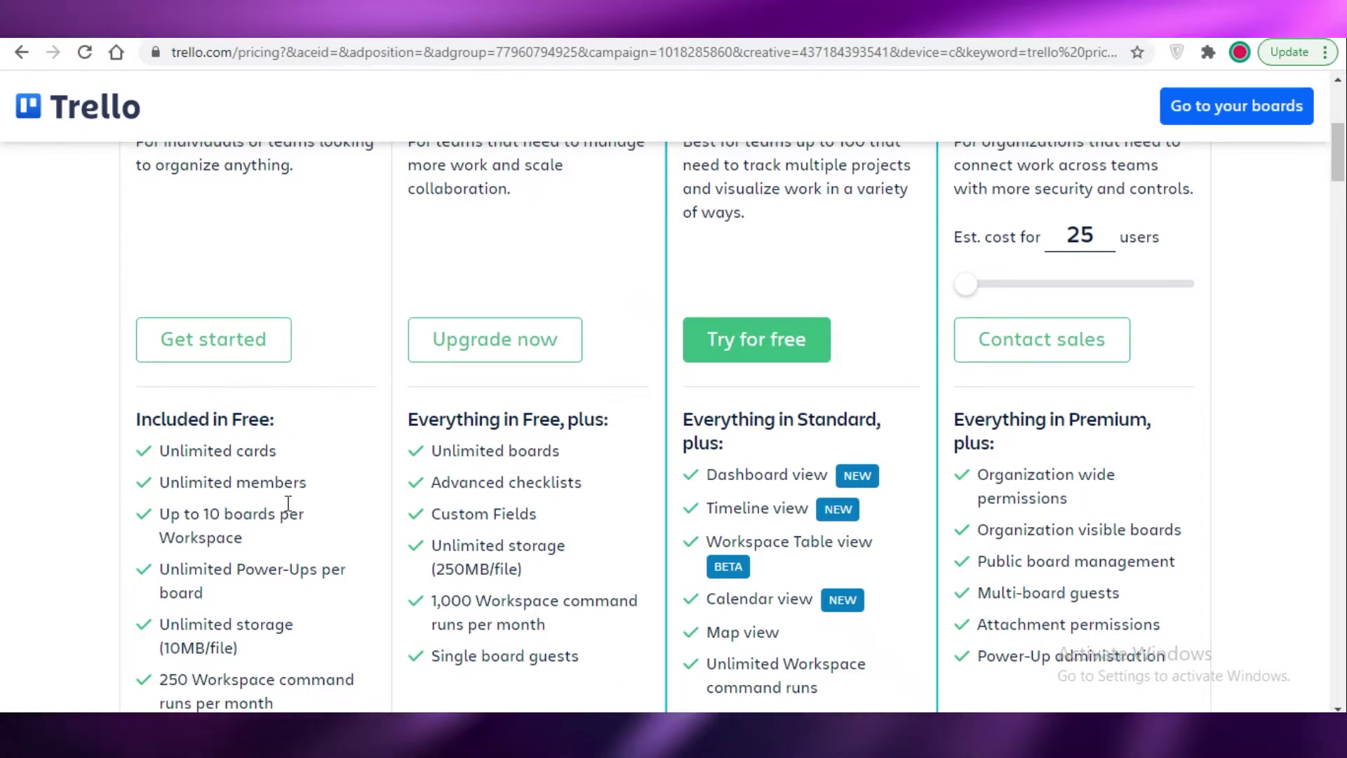
scroll(175, 421, "down", 2)
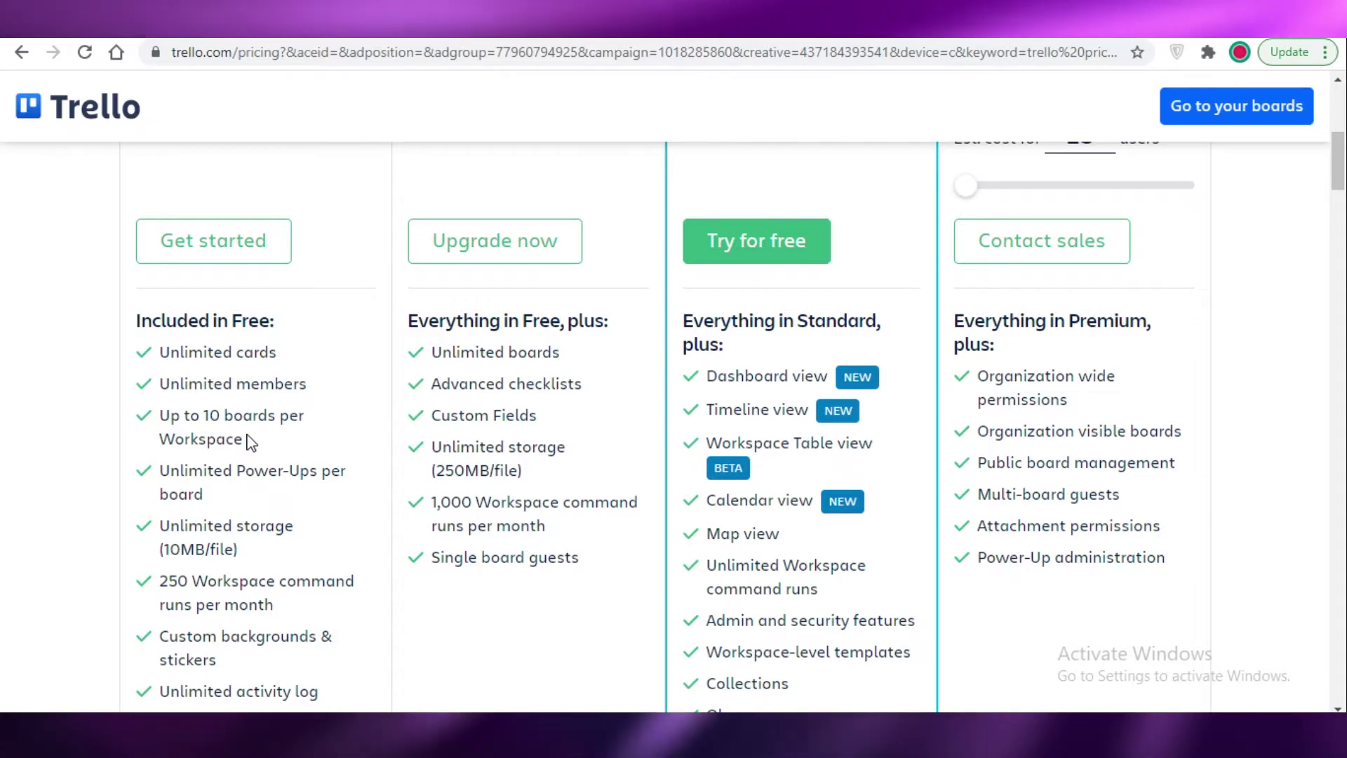
scroll(271, 518, "down", 1)
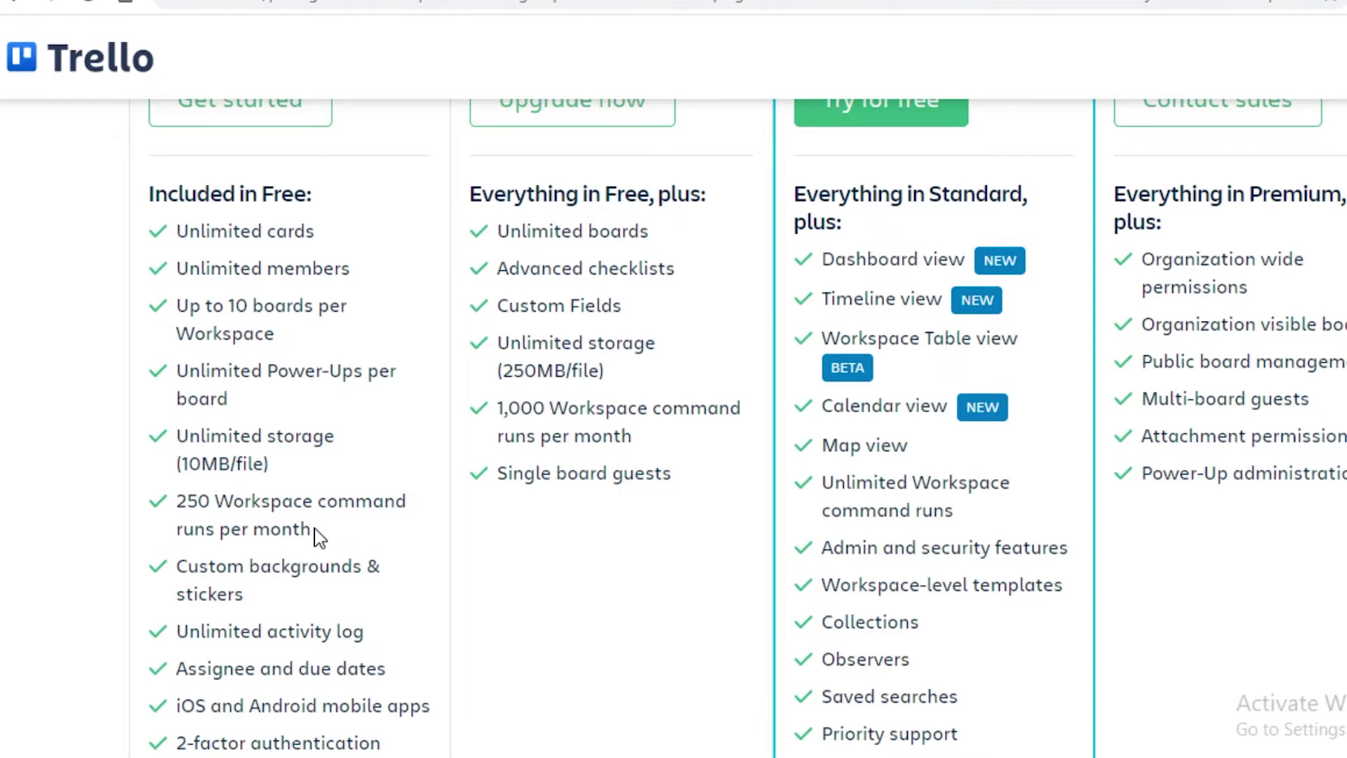
scroll(406, 299, "down", 5)
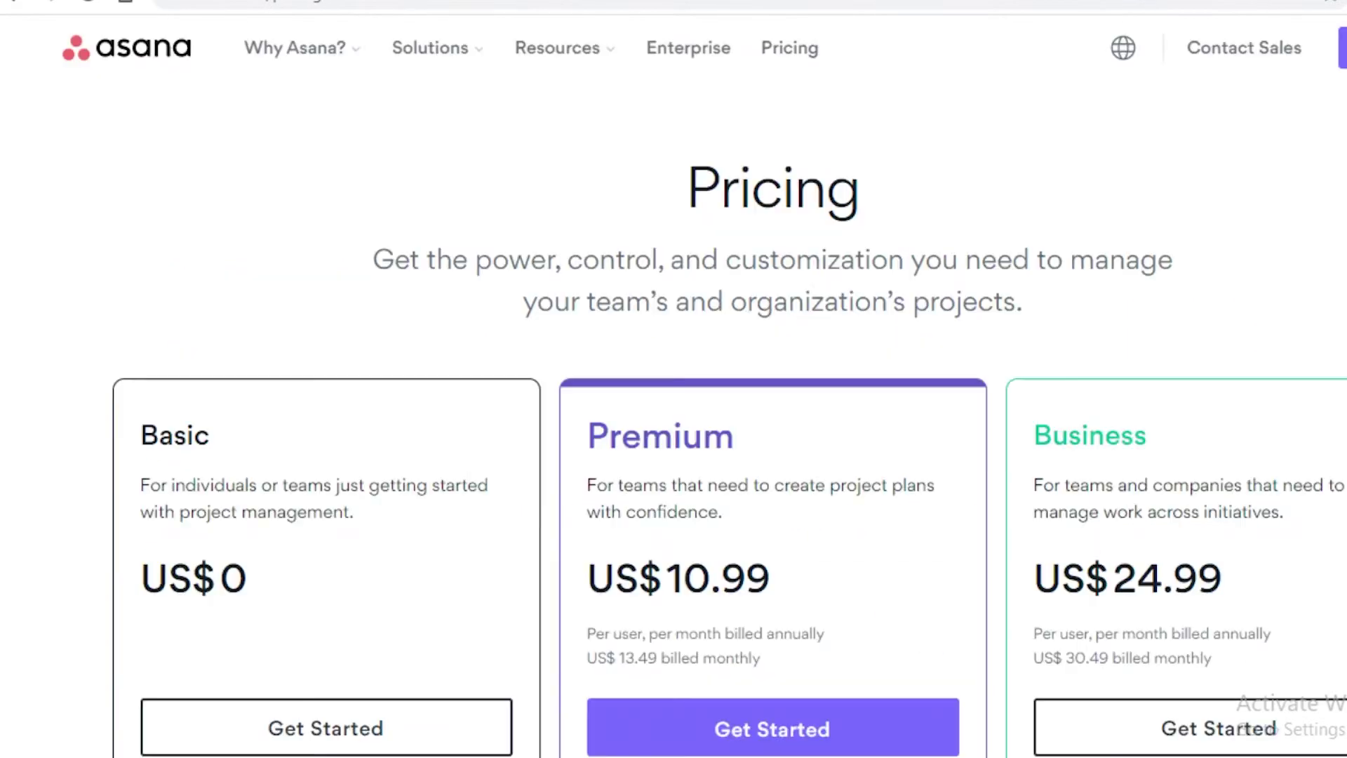
scroll(210, 583, "down", 6)
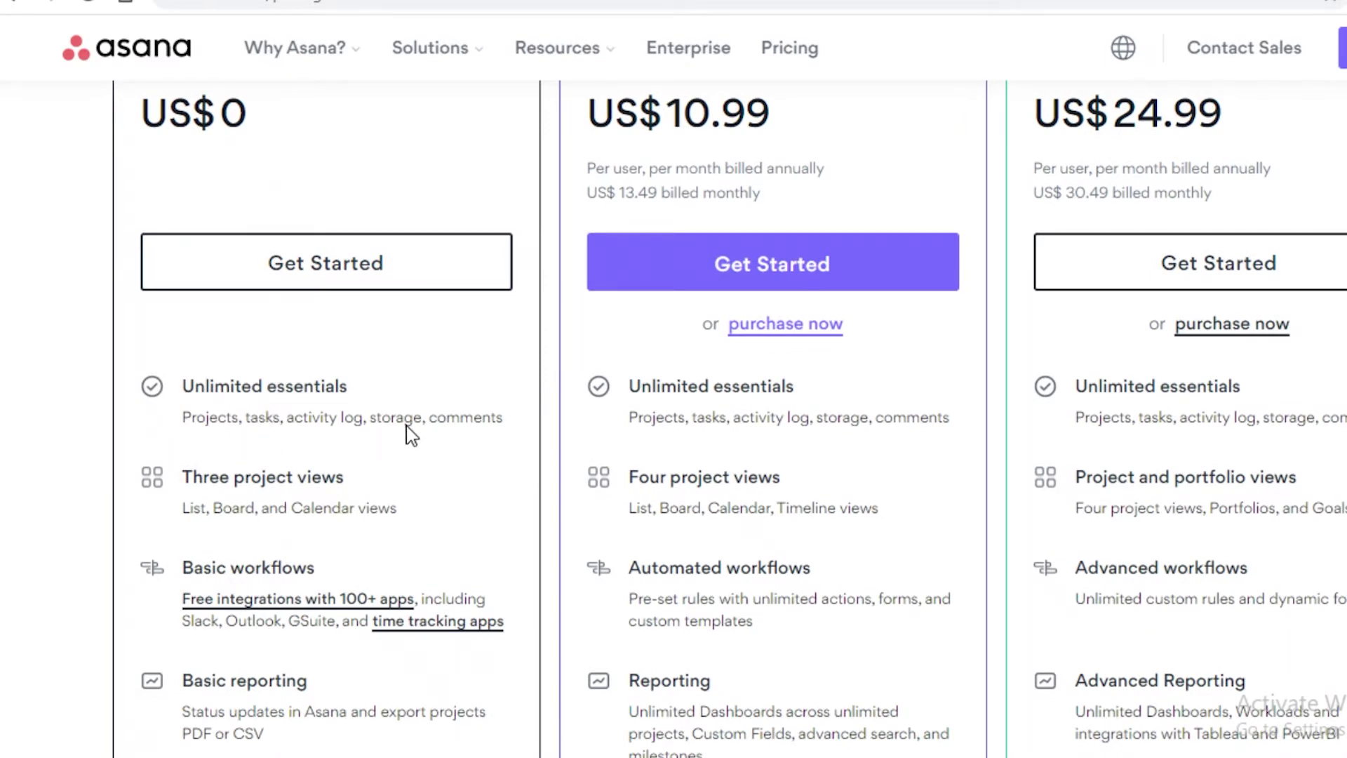
scroll(411, 437, "up", 3)
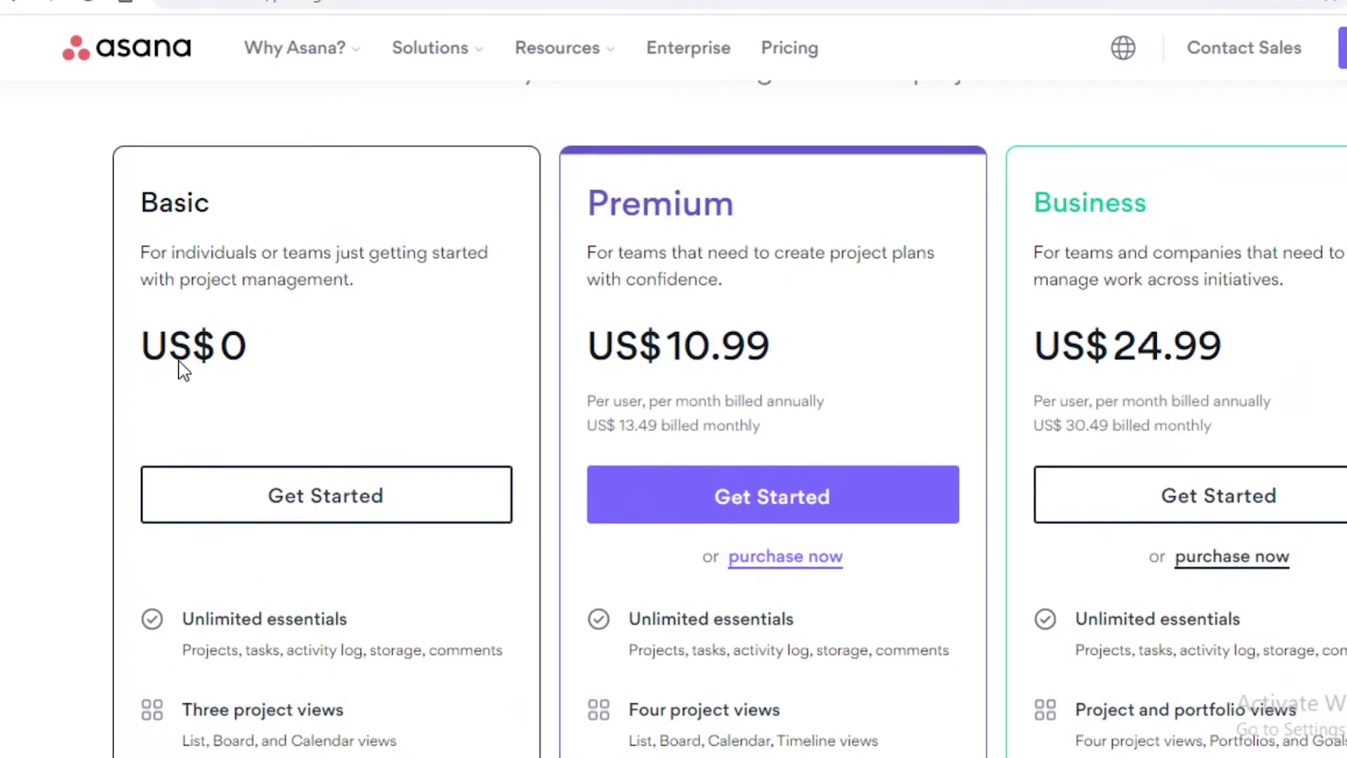
scroll(216, 406, "down", 3)
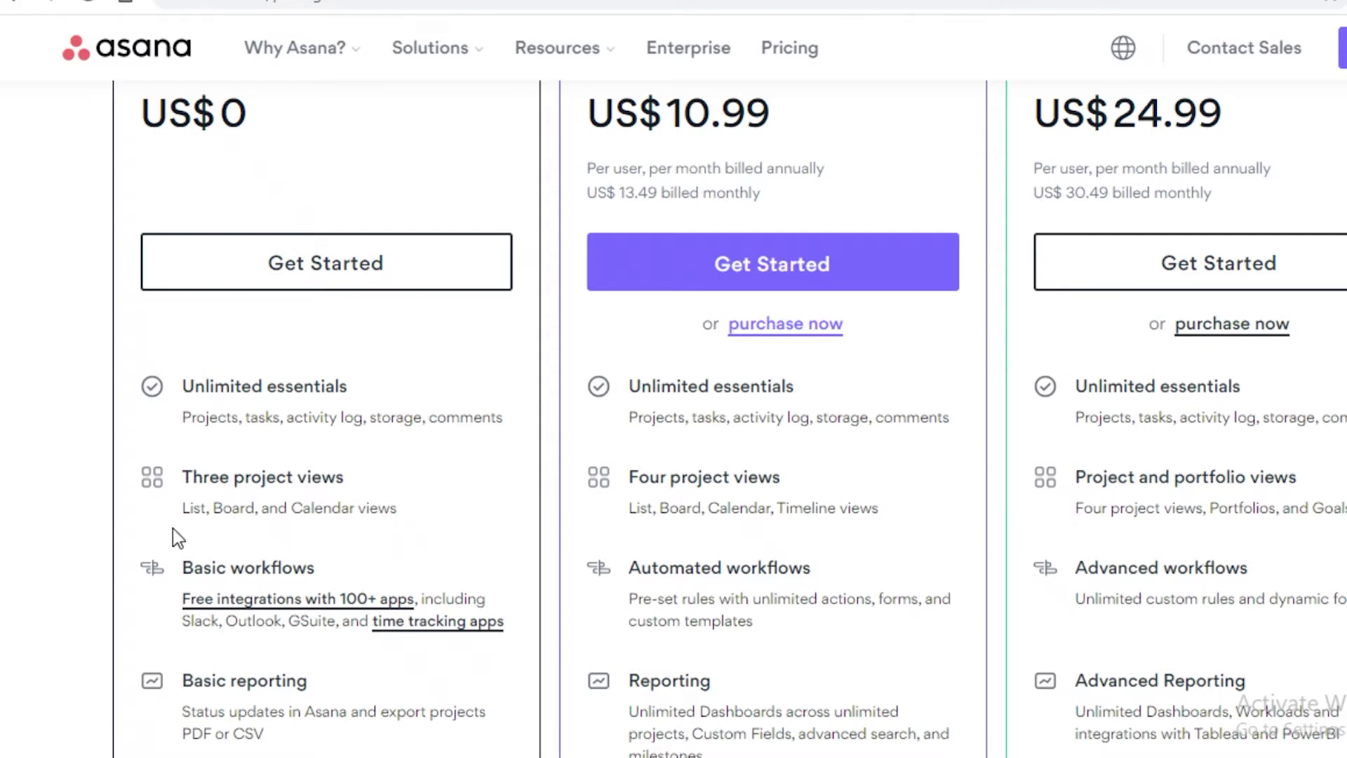
scroll(212, 517, "down", 2)
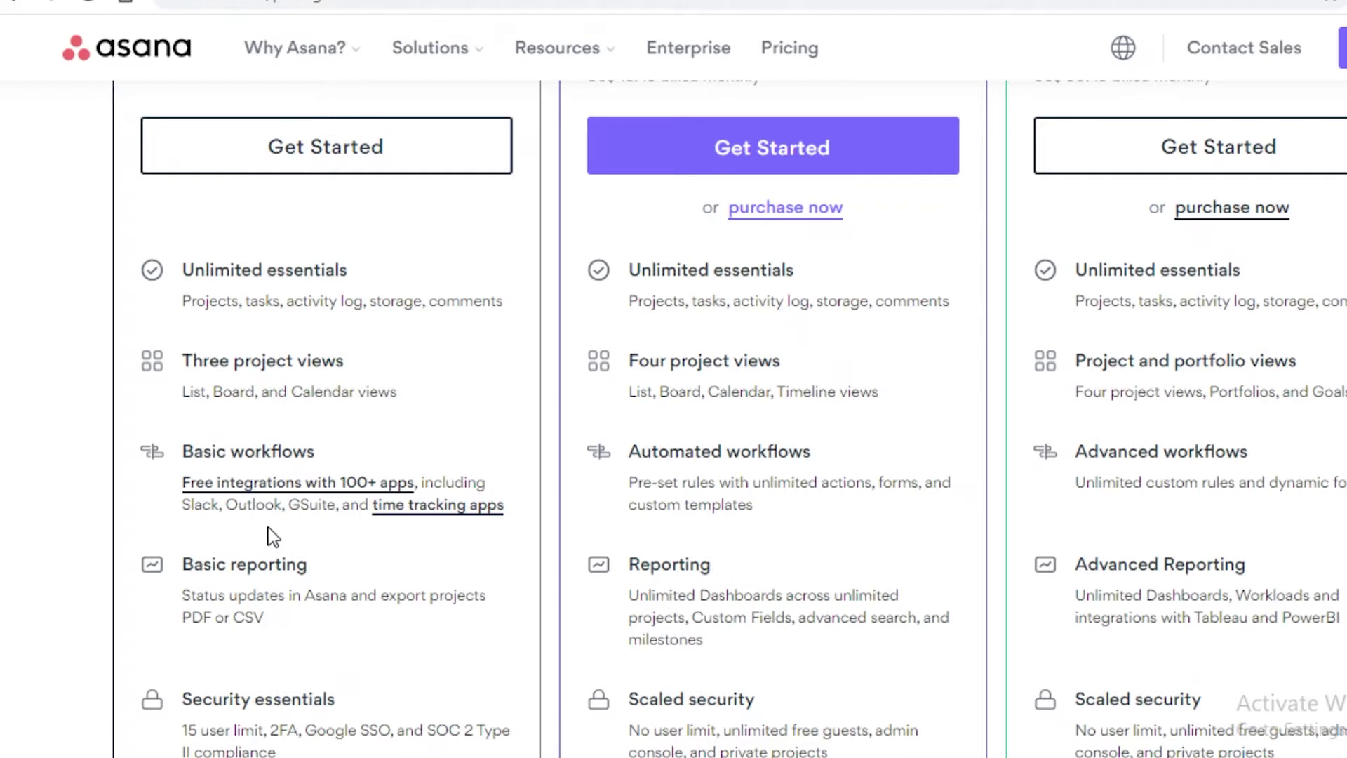
scroll(421, 597, "up", 2)
scroll(440, 610, "down", 2)
scroll(440, 600, "down", 3)
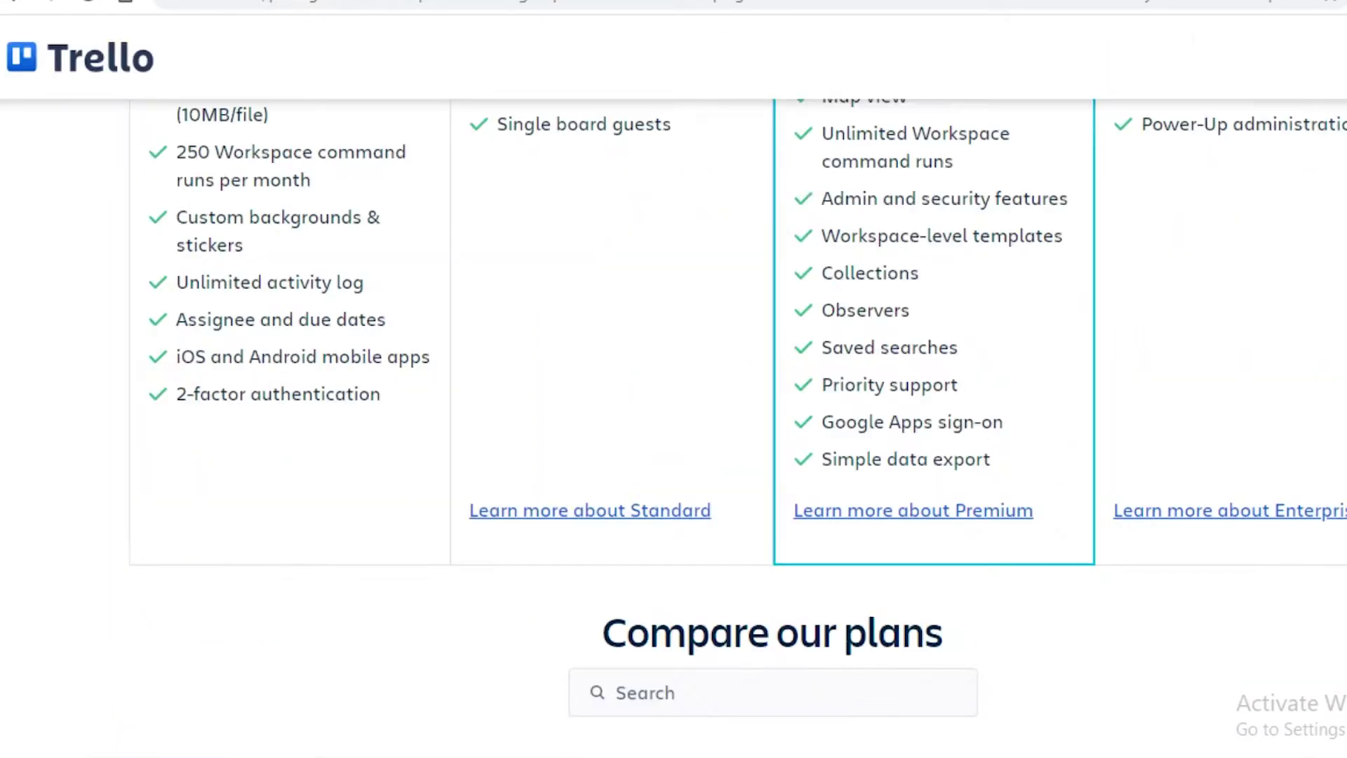
scroll(325, 385, "up", 5)
scroll(265, 249, "up", 5)
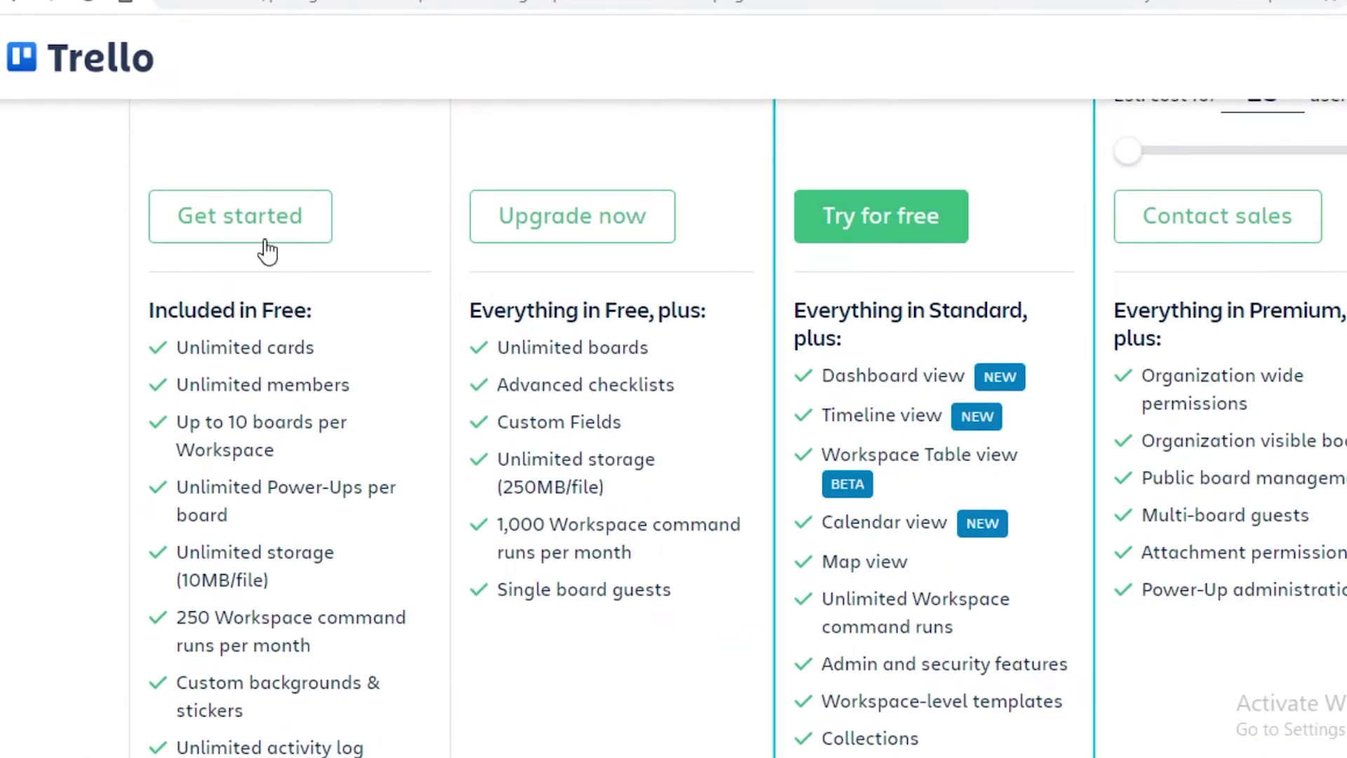
scroll(210, 551, "down", 7)
scroll(214, 549, "up", 3)
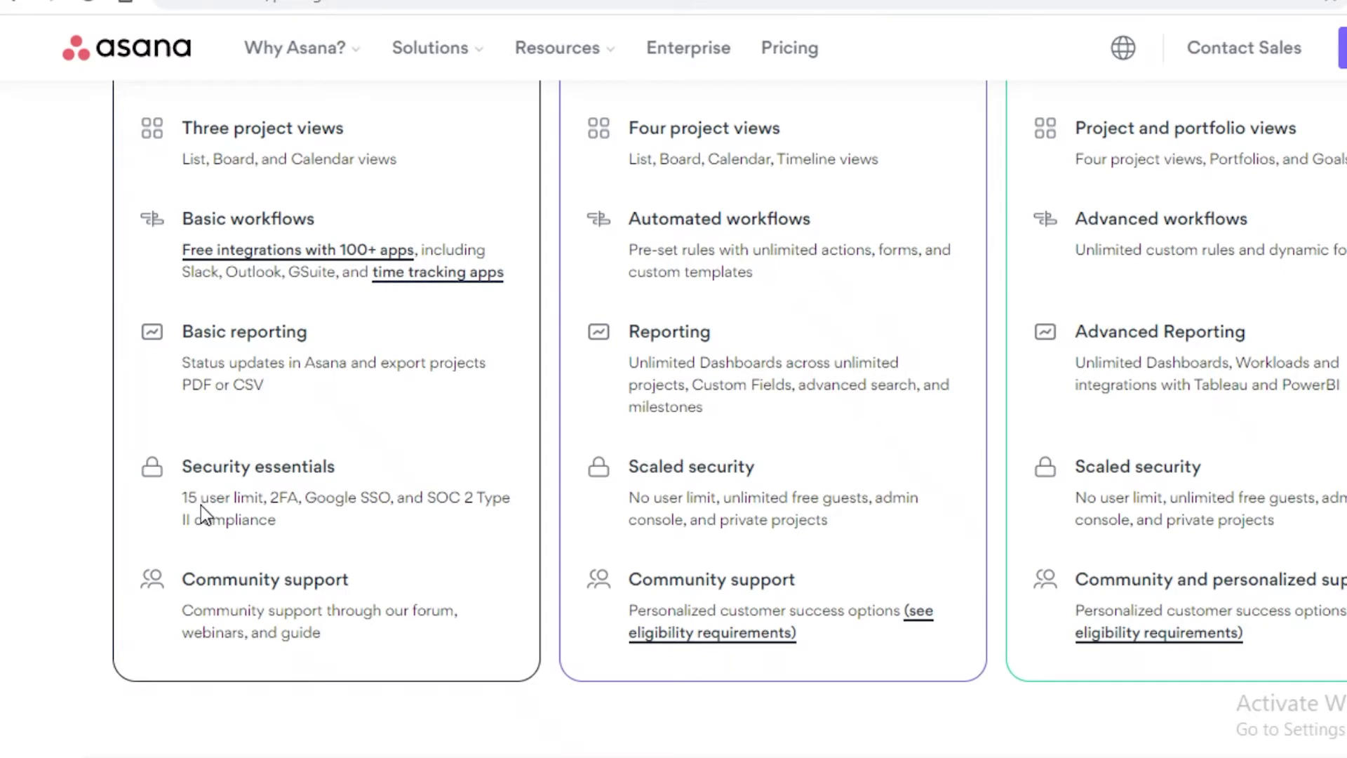
scroll(200, 505, "up", 2)
scroll(168, 520, "down", 2)
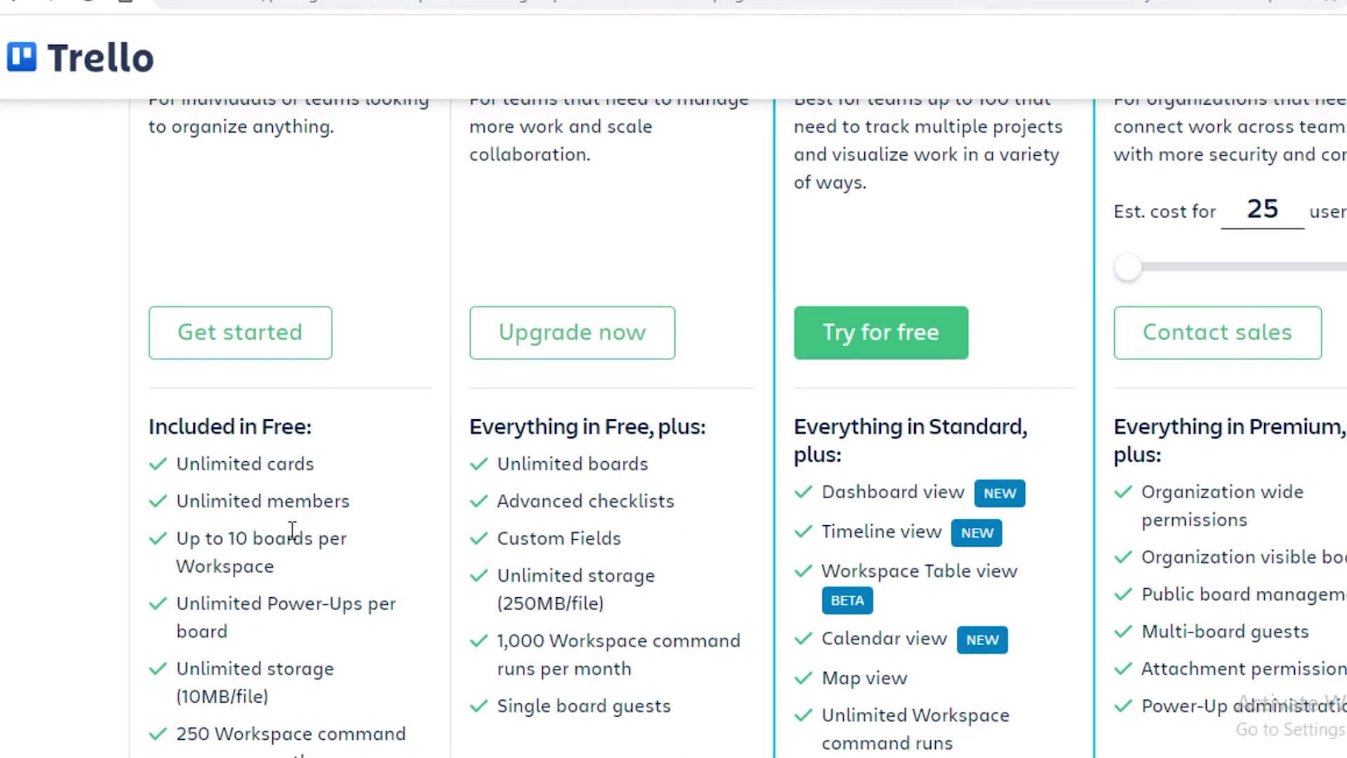
scroll(292, 530, "up", 2)
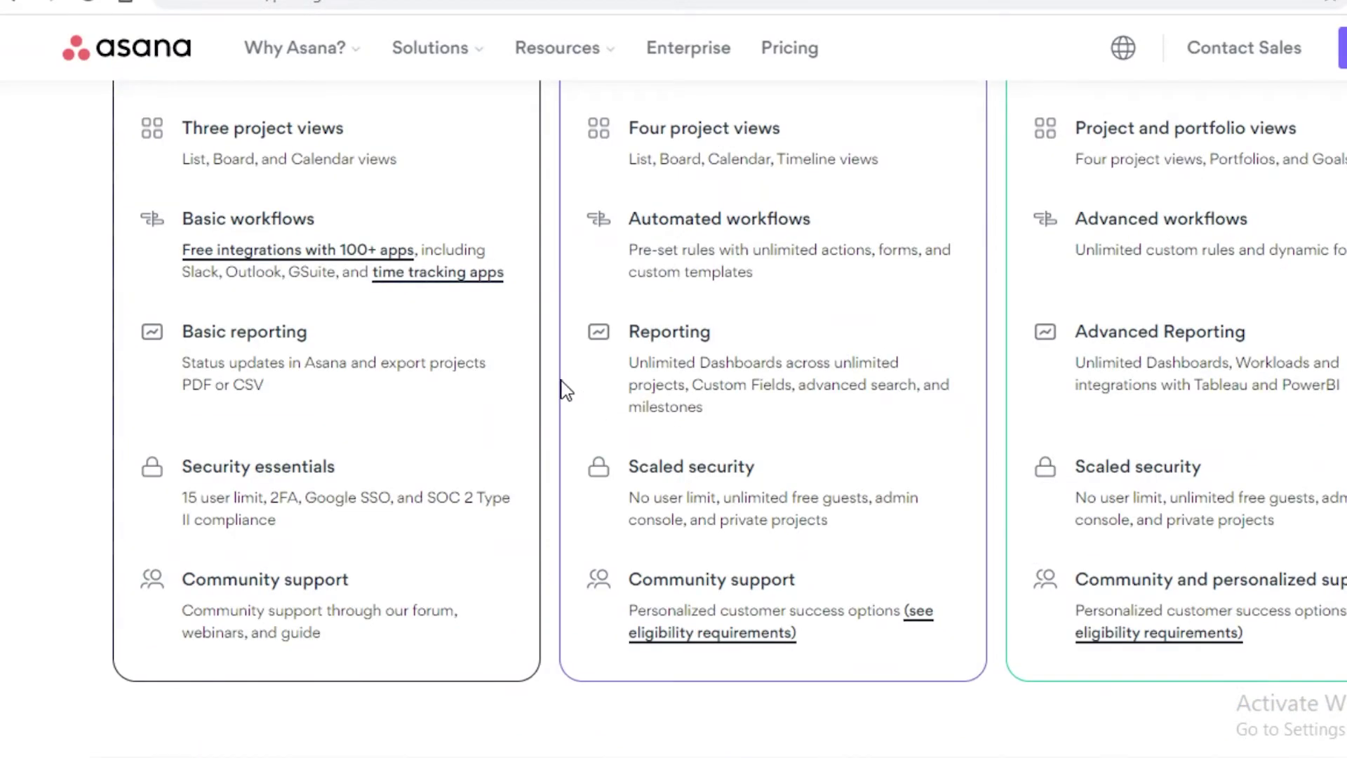
scroll(232, 601, "up", 3)
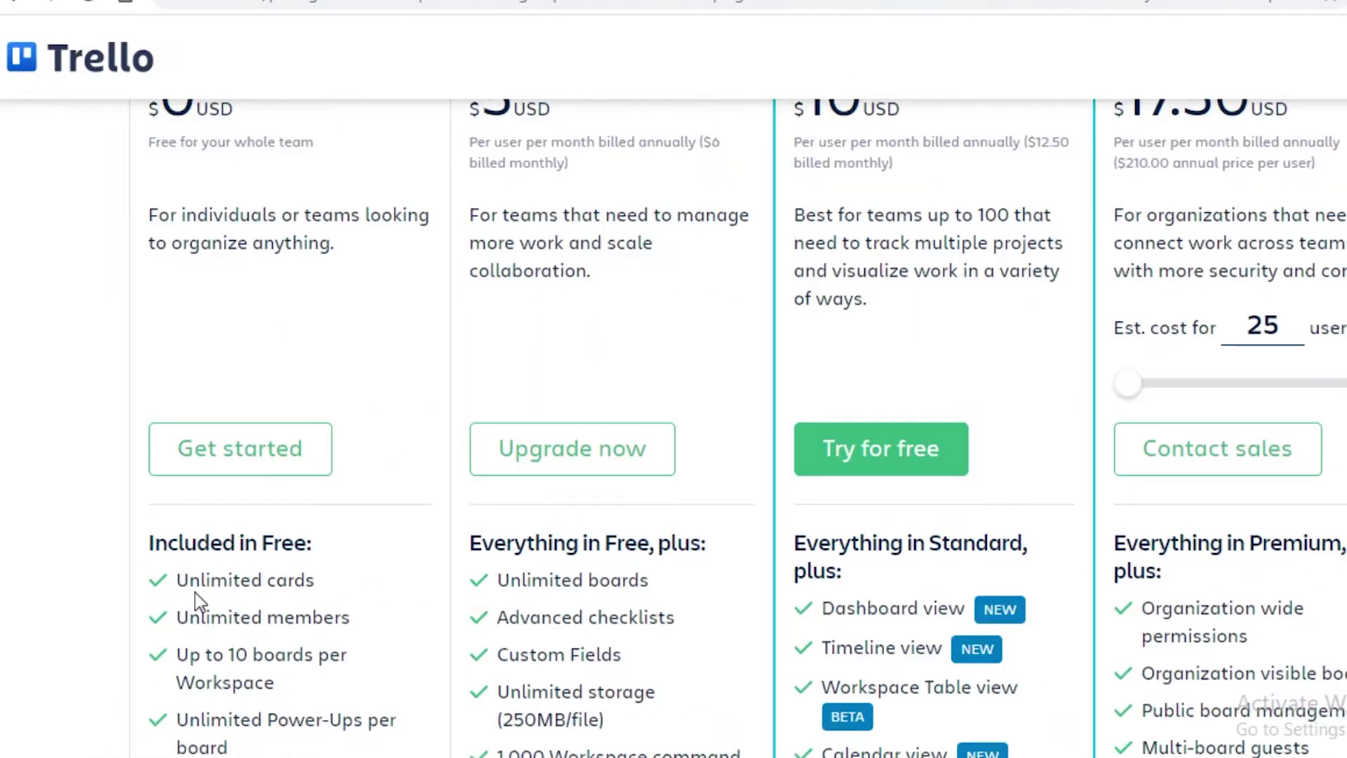
scroll(198, 598, "down", 4)
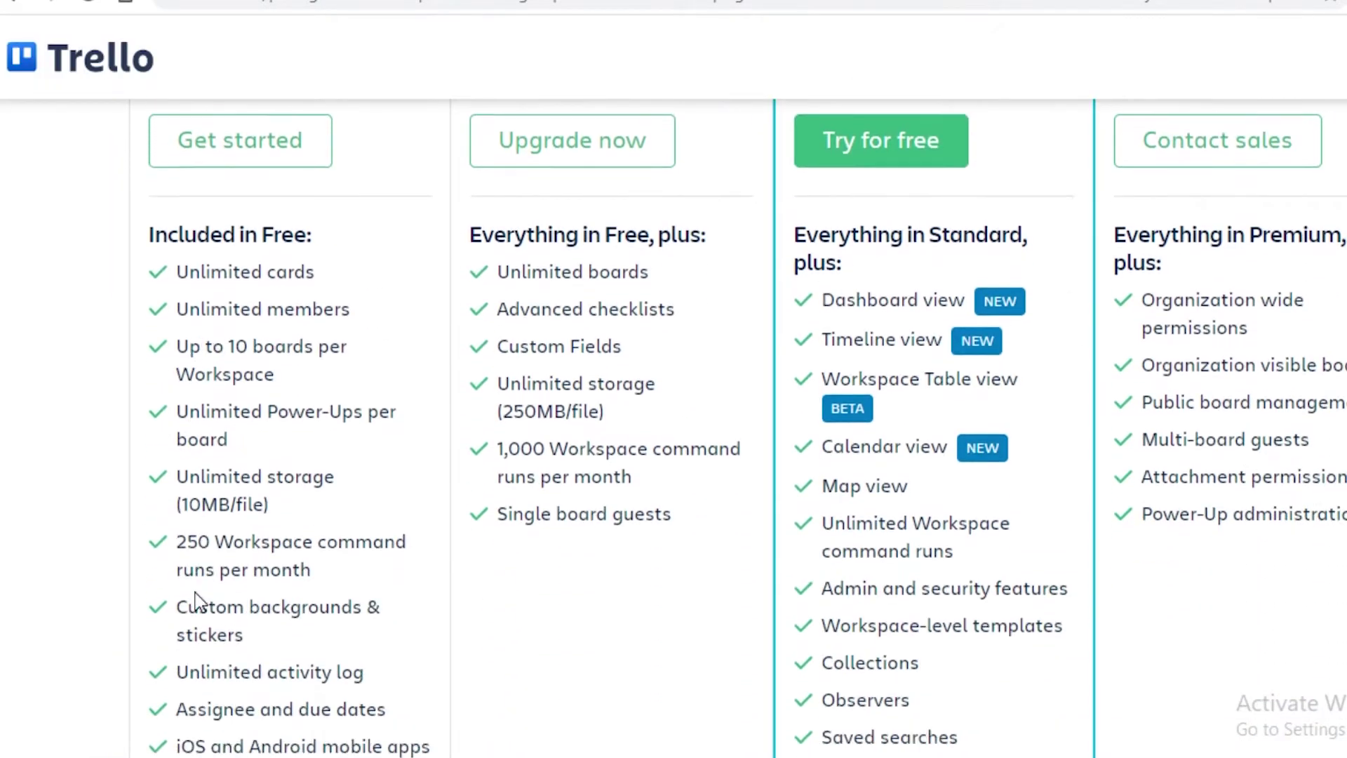
scroll(196, 597, "up", 4)
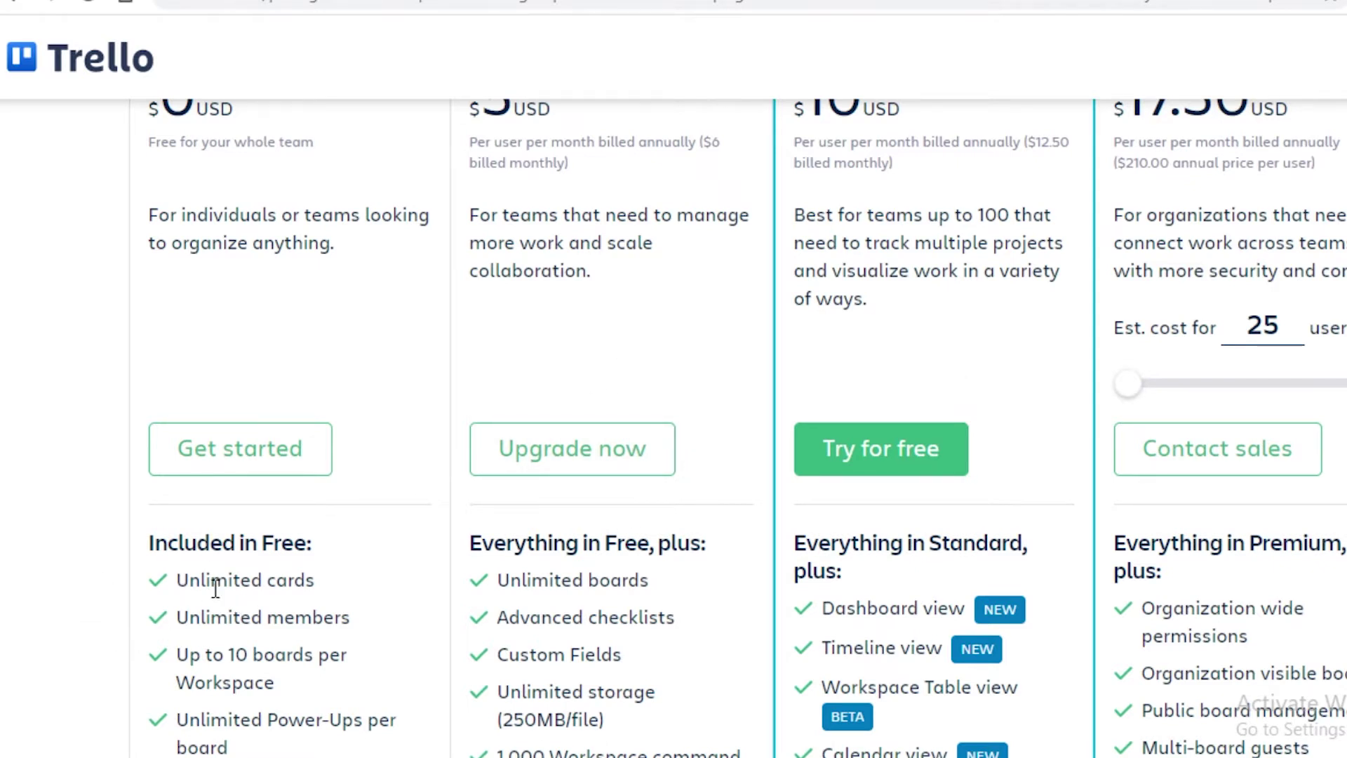
Highlight the 'Unlimited members' line on the pricing page twice, clearing the selection each time.
left_click_drag(184, 618, 325, 627)
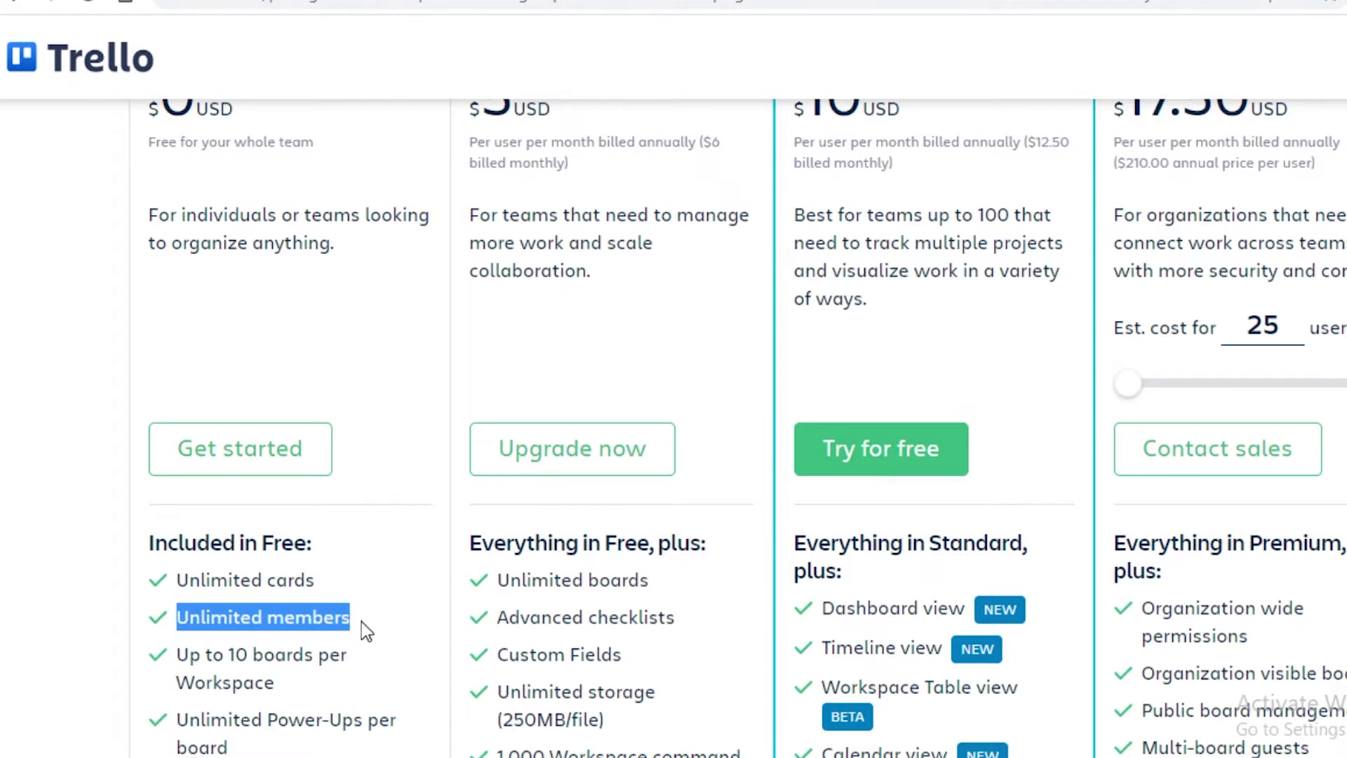
left_click(311, 642)
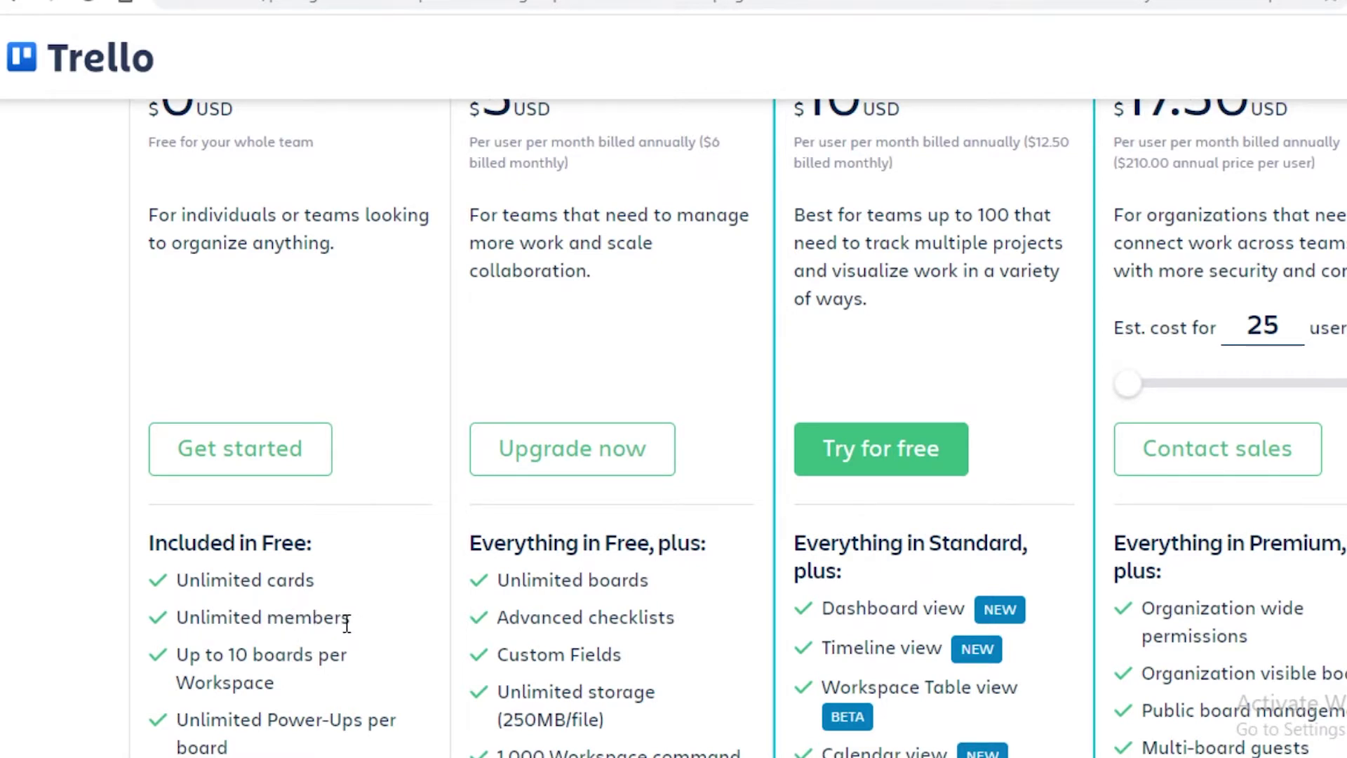
left_click_drag(349, 623, 220, 614)
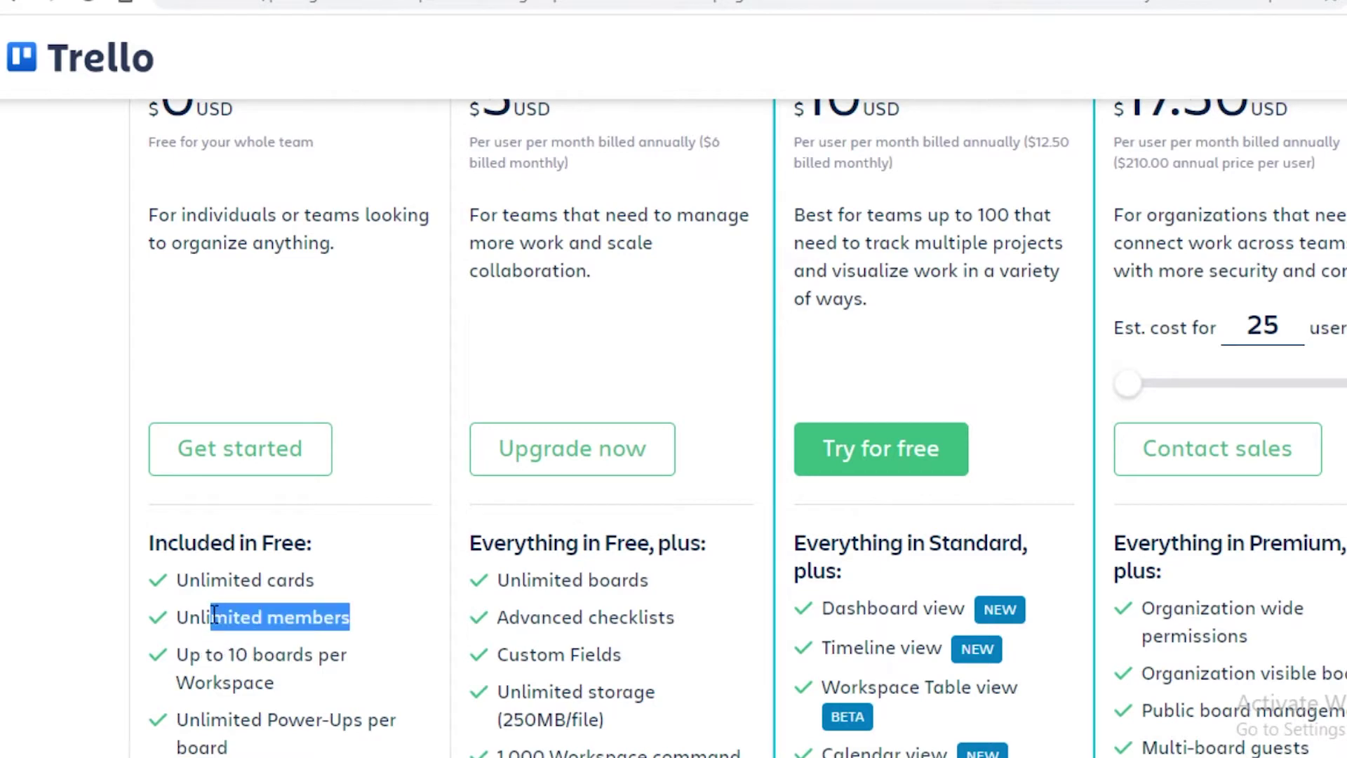
left_click(207, 612)
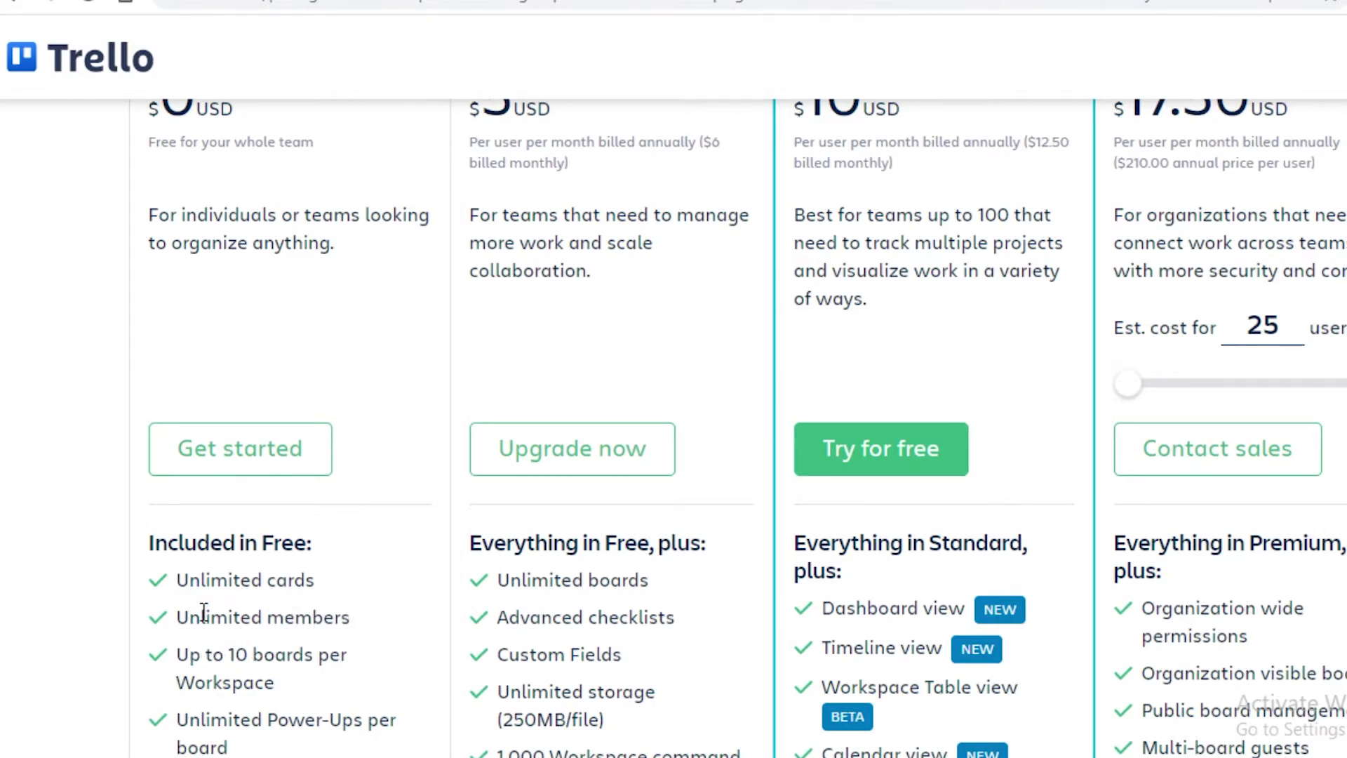
scroll(351, 562, "up", 3)
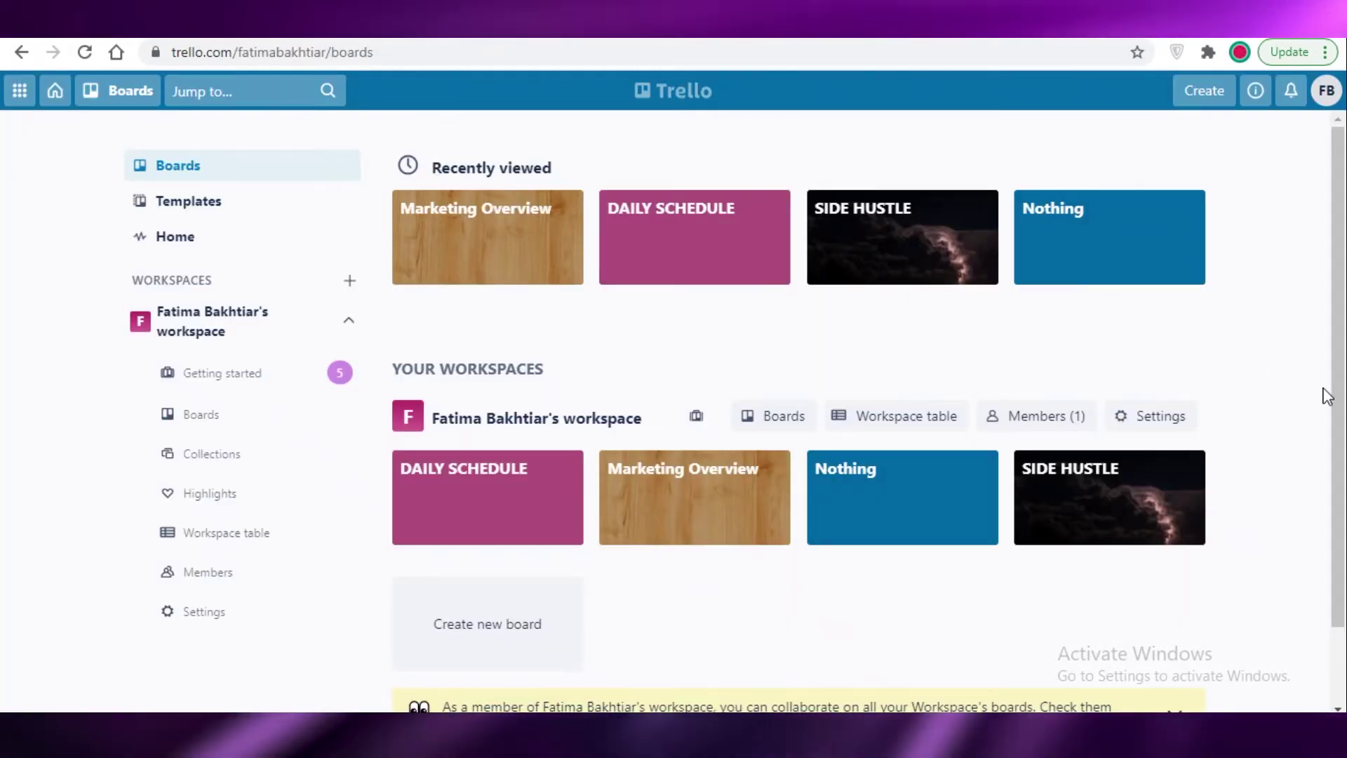
Scroll the Trello boards page down and back up before moving to Asana Home.
scroll(797, 144, "down", 2)
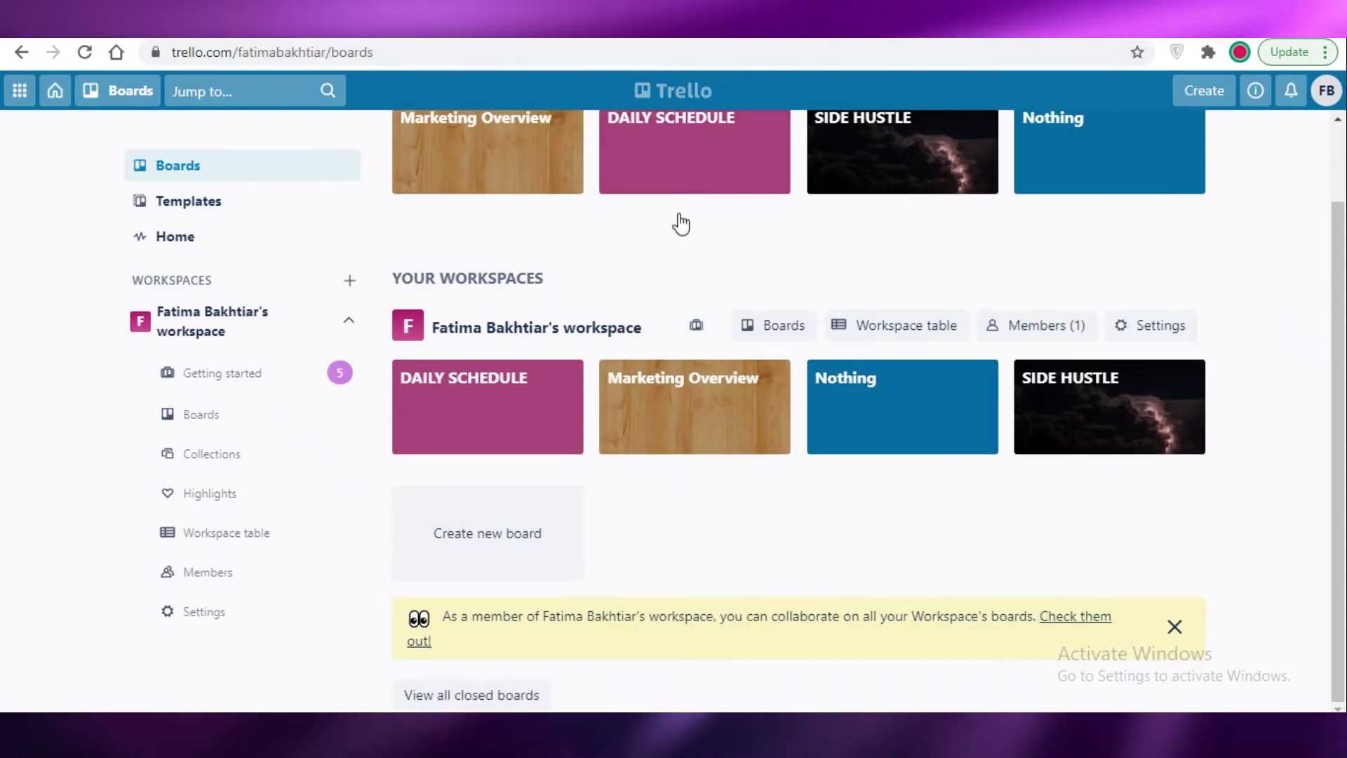
scroll(680, 219, "up", 2)
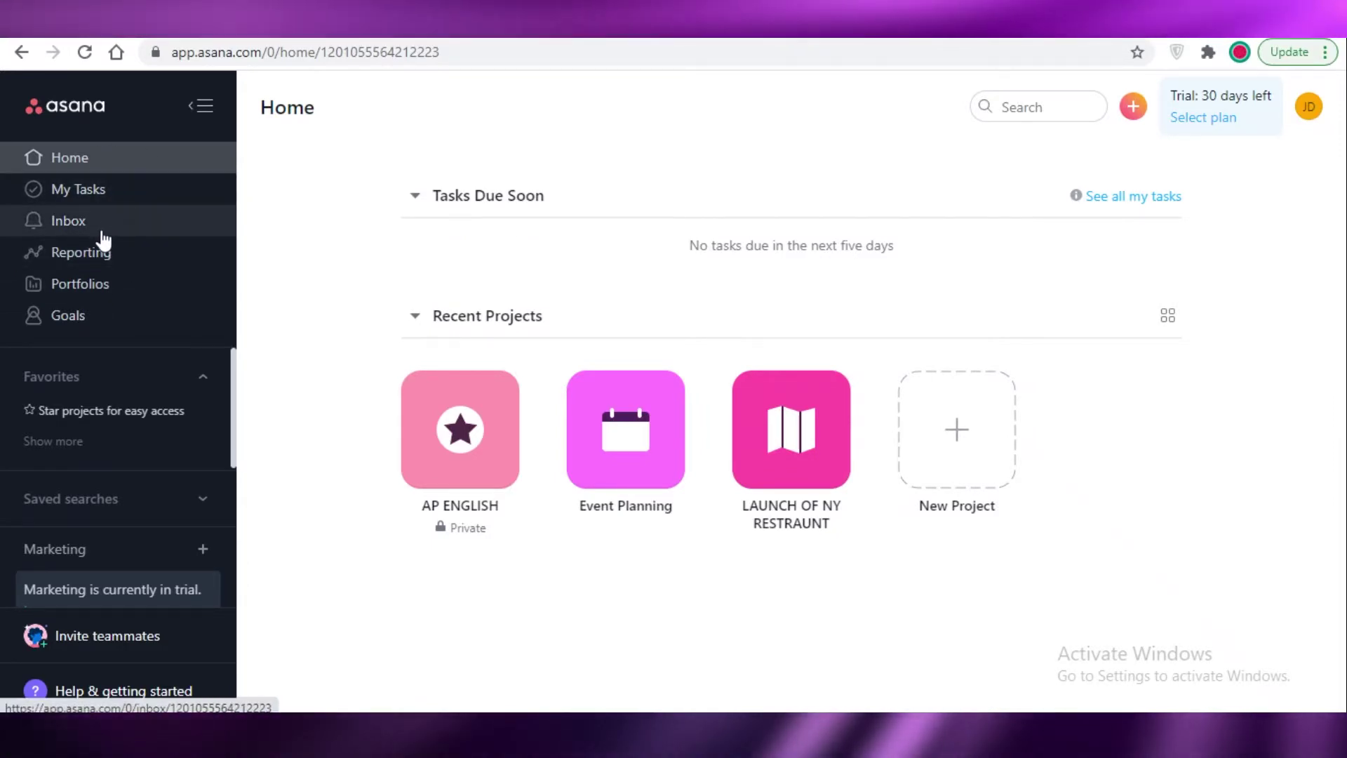
Open My Tasks and edit the Do later and Do today section titles, committing the name.
left_click(118, 203)
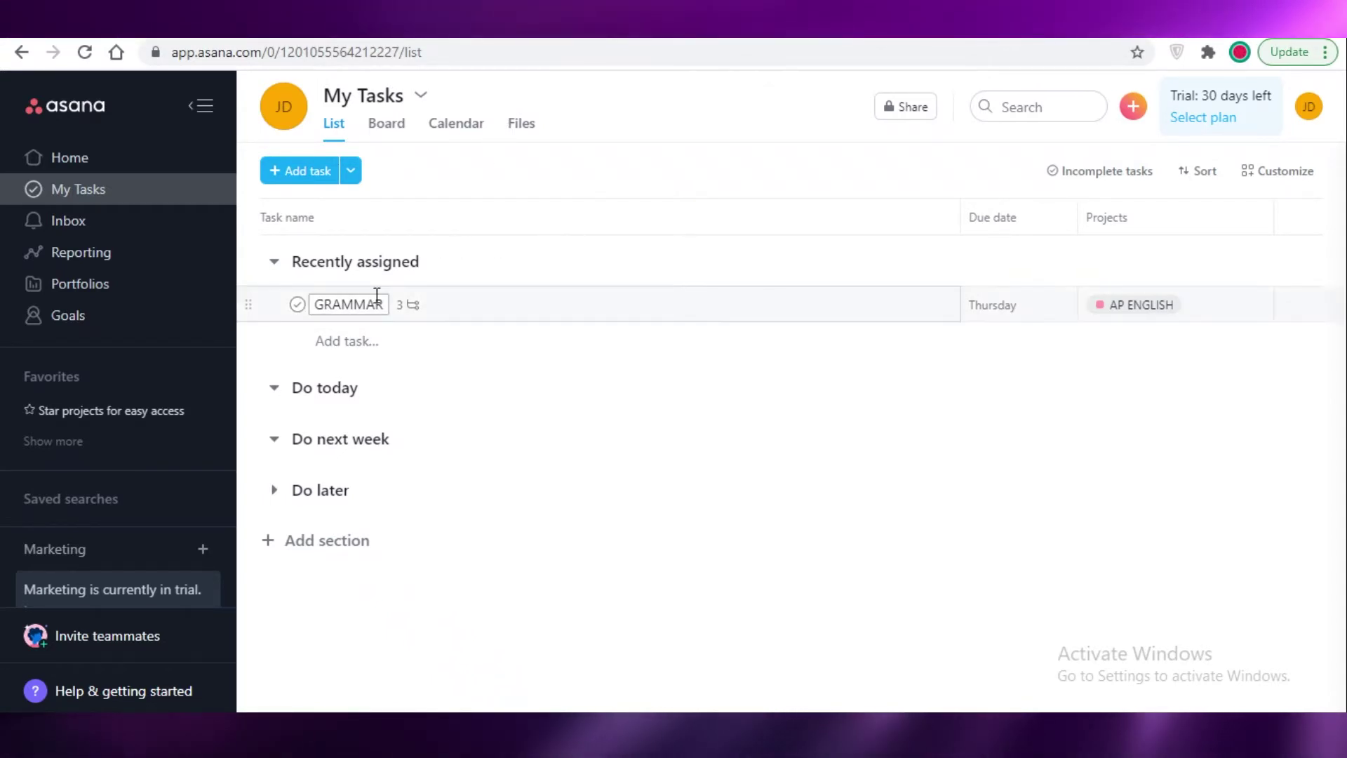
left_click(310, 495)
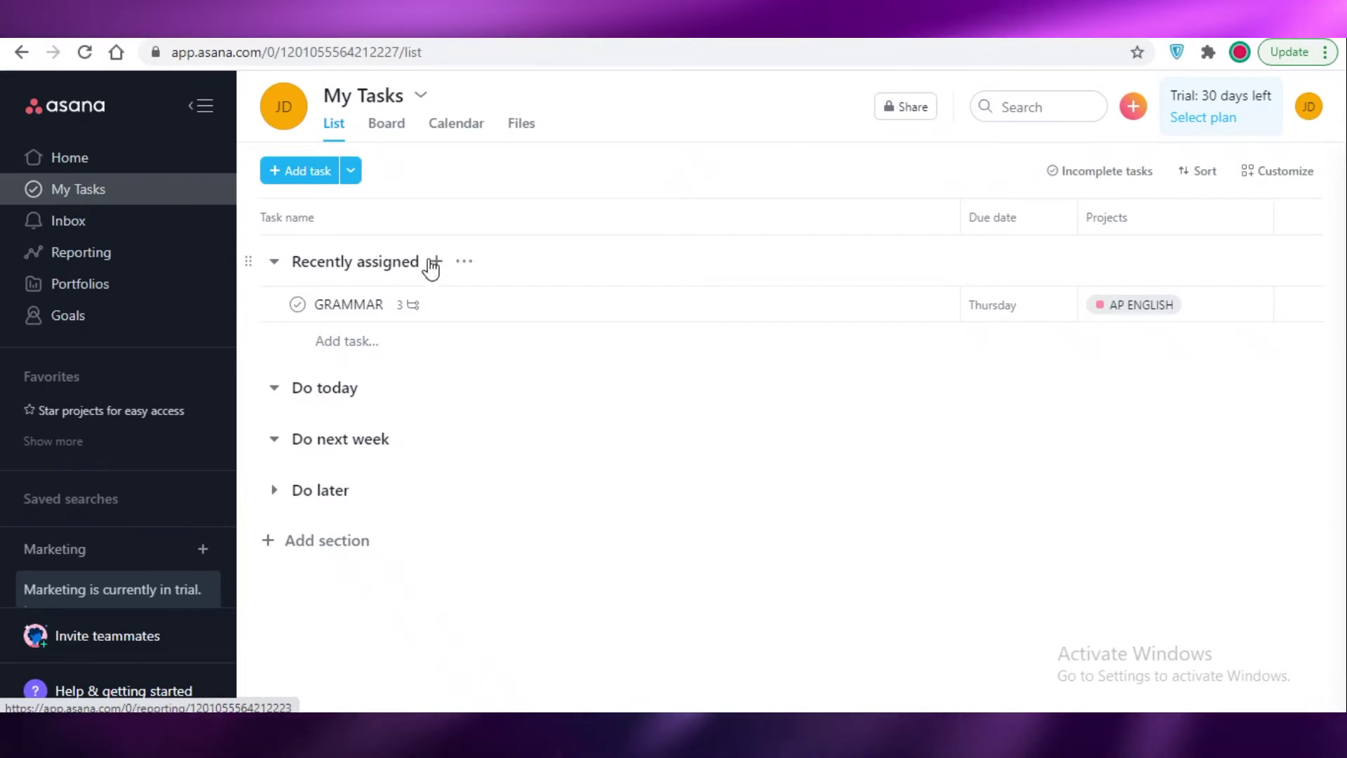
left_click(294, 403)
left_click(698, 613)
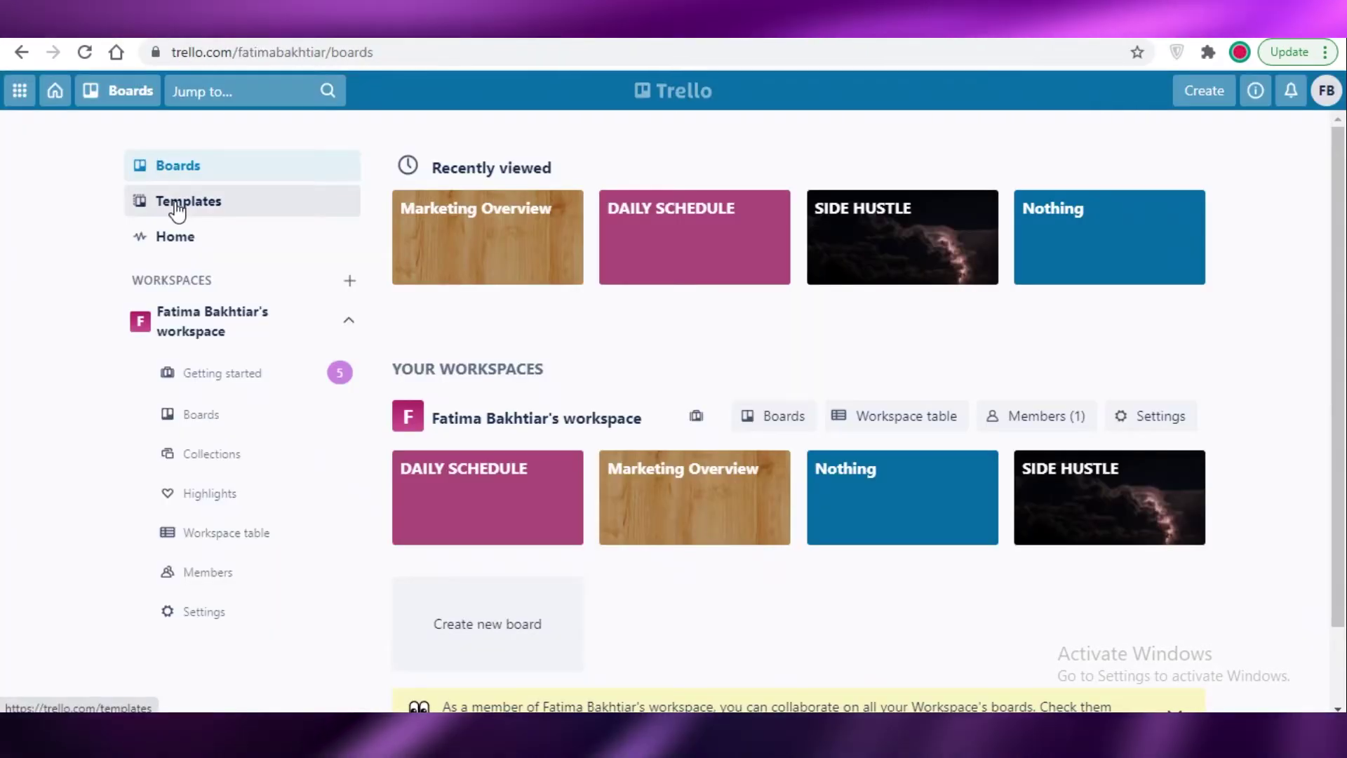
Scroll the Trello boards page showing DAILY SCHEDULE, Marketing Overview, Nothing and SIDE HUSTLE.
scroll(339, 271, "down", 1)
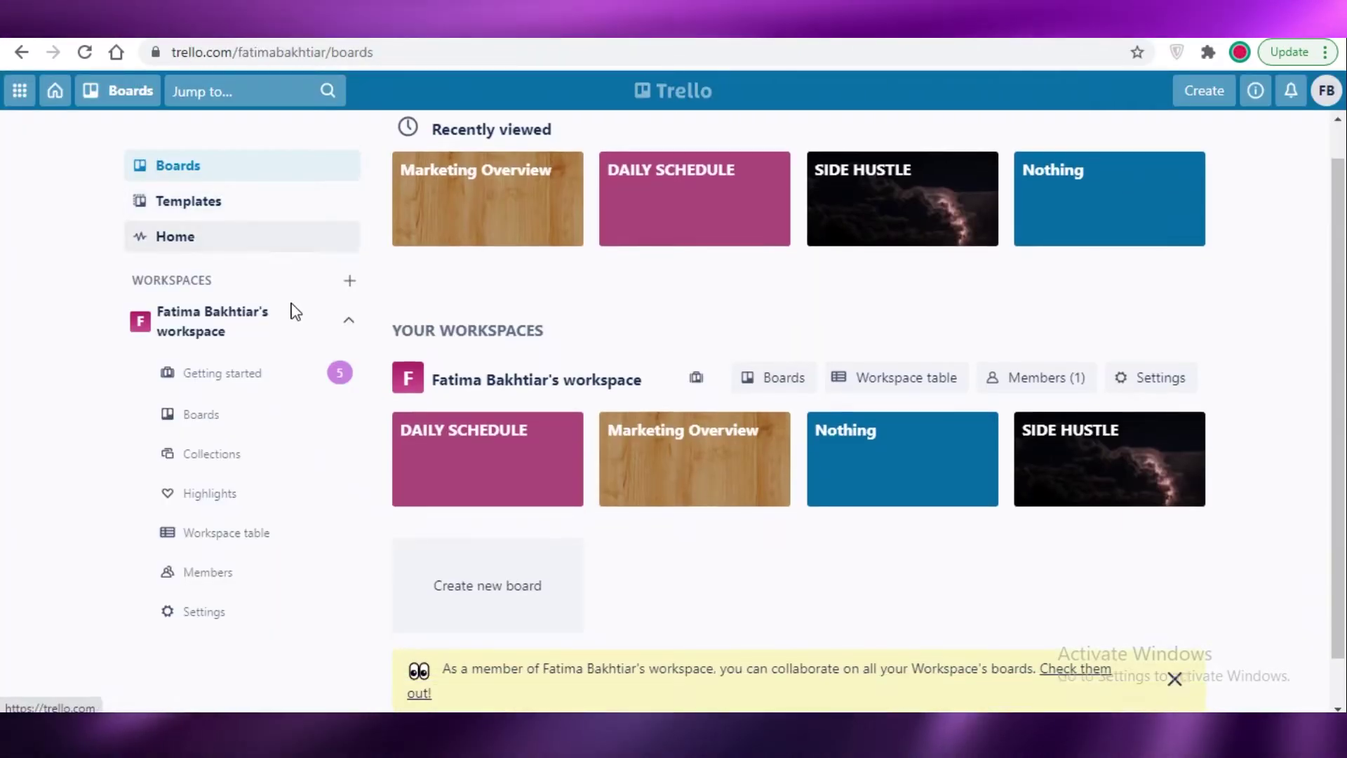
scroll(225, 351, "up", 1)
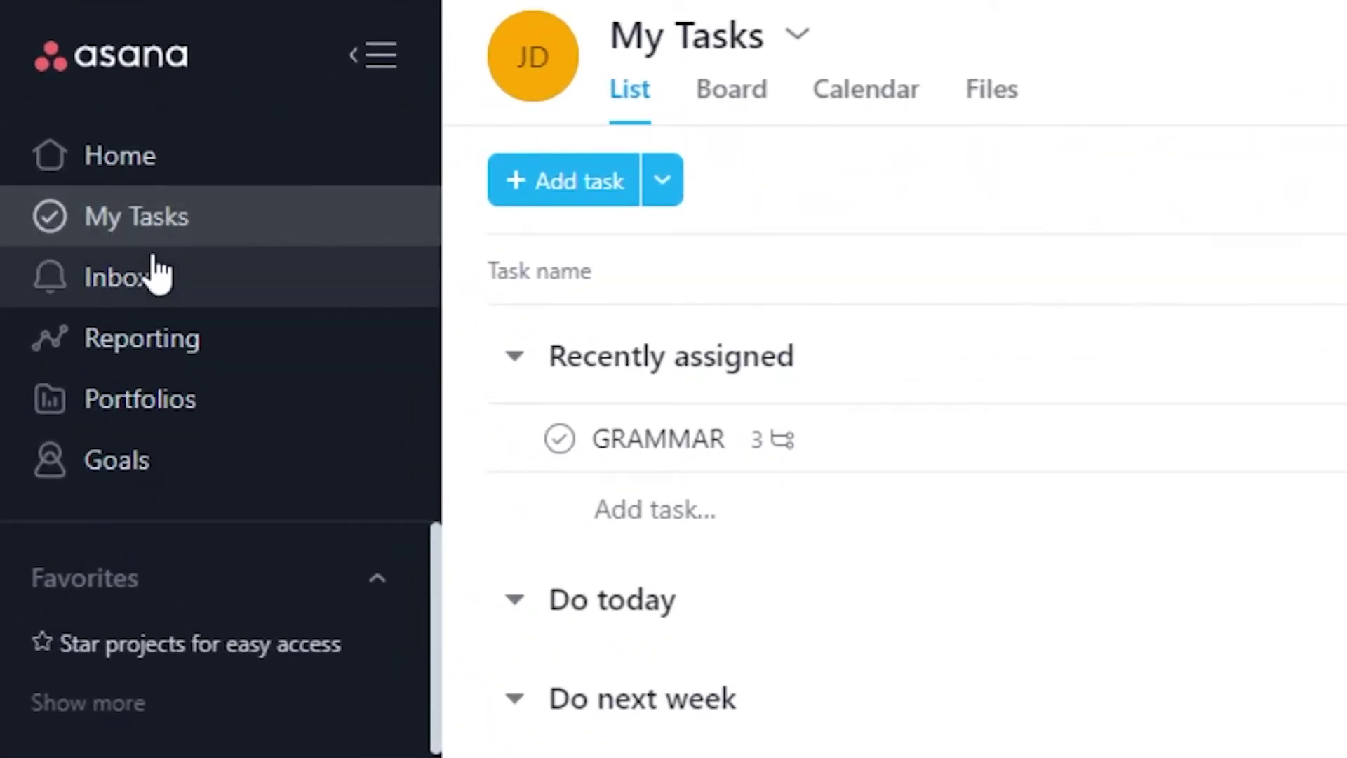
Visit the Asana Inbox, then the Reporting page listing New Dashboard.
left_click(150, 299)
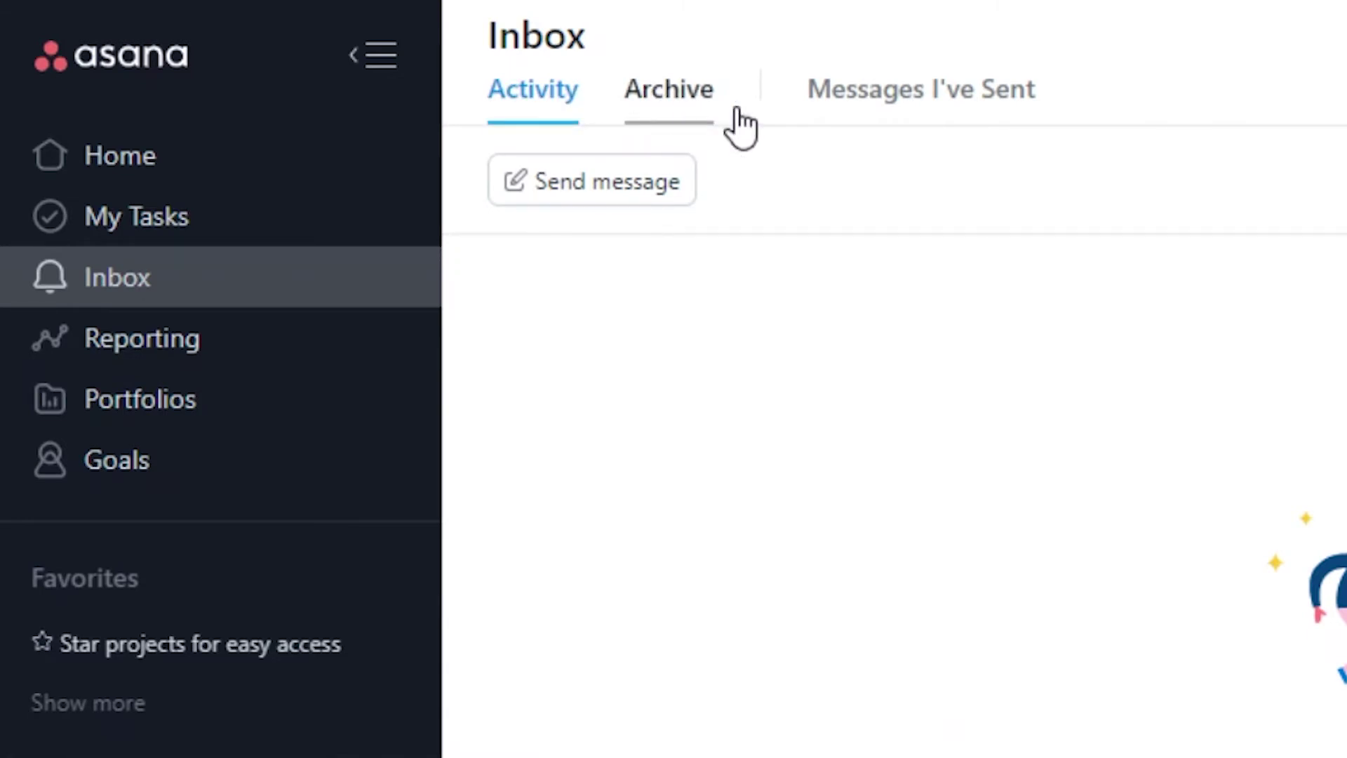
left_click(330, 342)
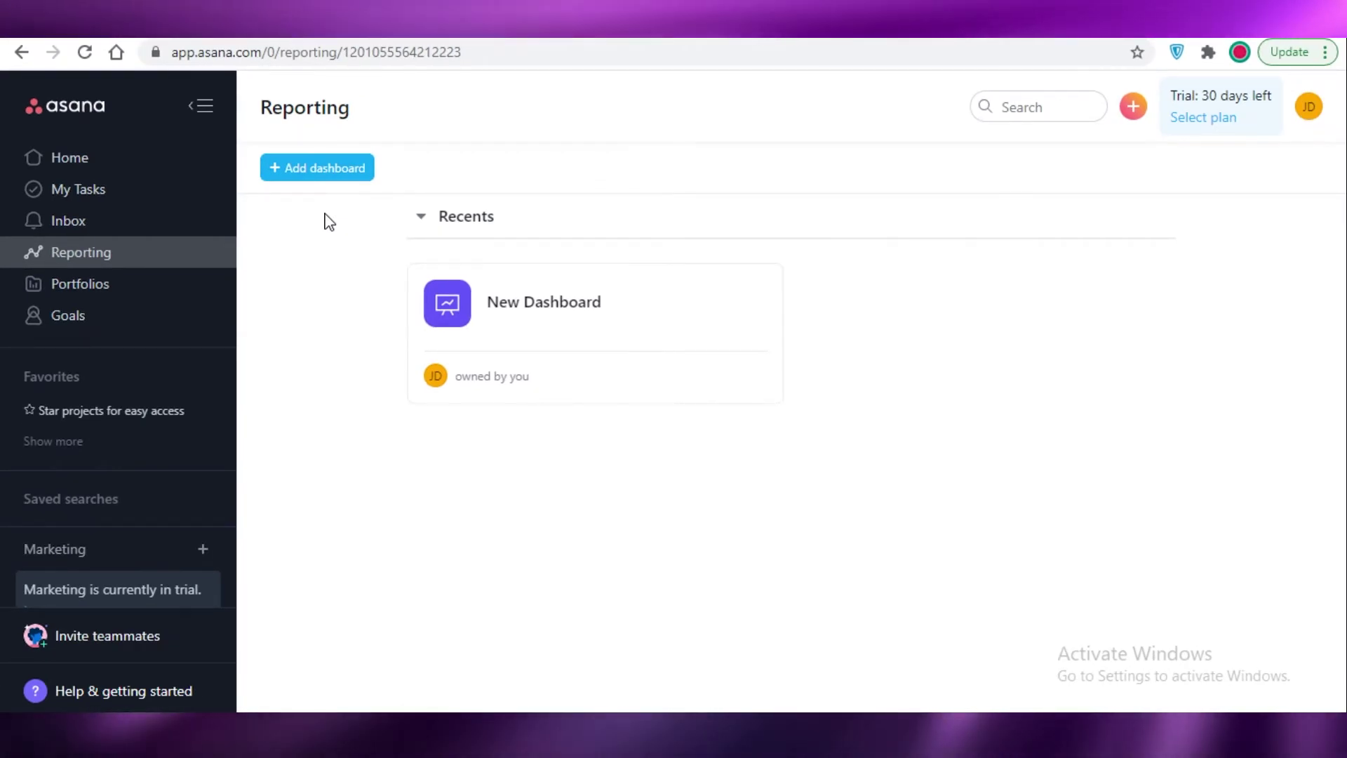
Start a new dashboard and pick the Tasks by custom field chart from the gallery.
left_click(334, 168)
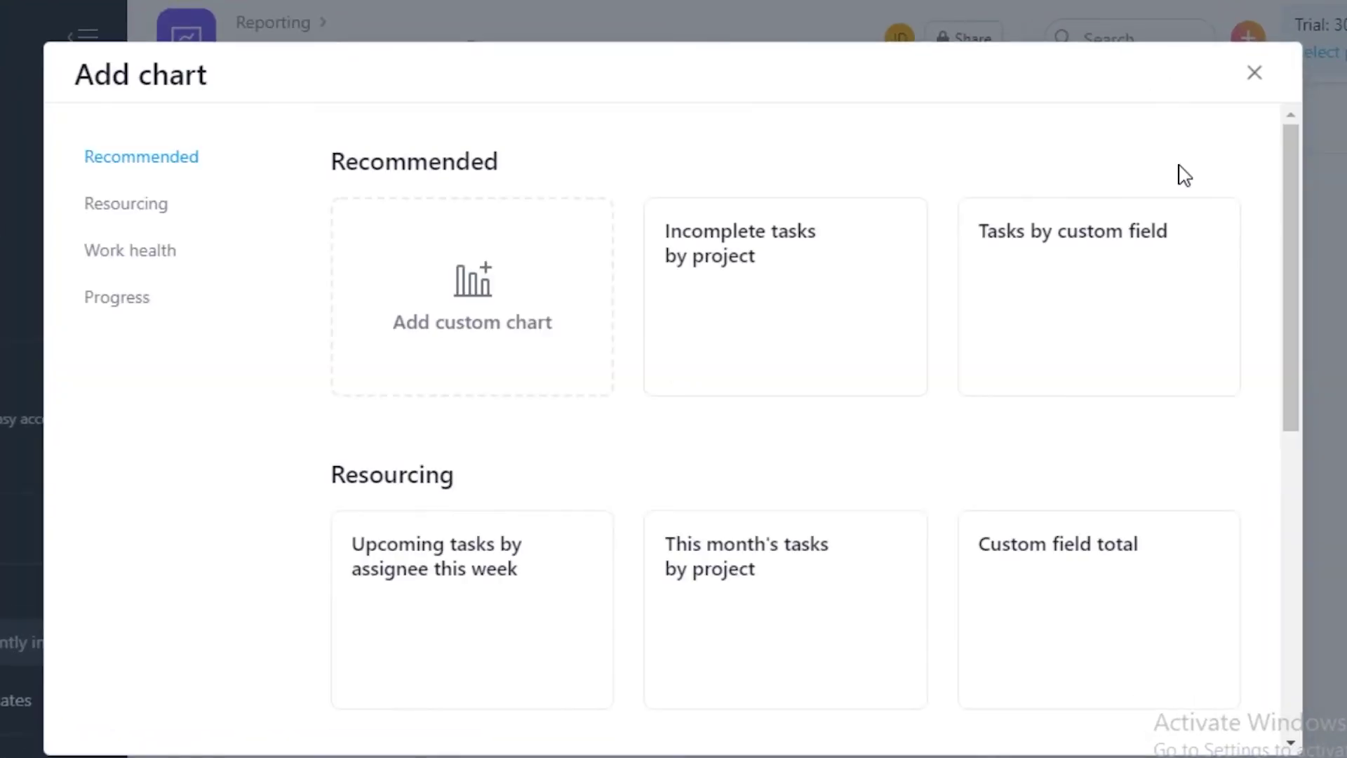
scroll(702, 386, "down", 3)
scroll(772, 407, "up", 3)
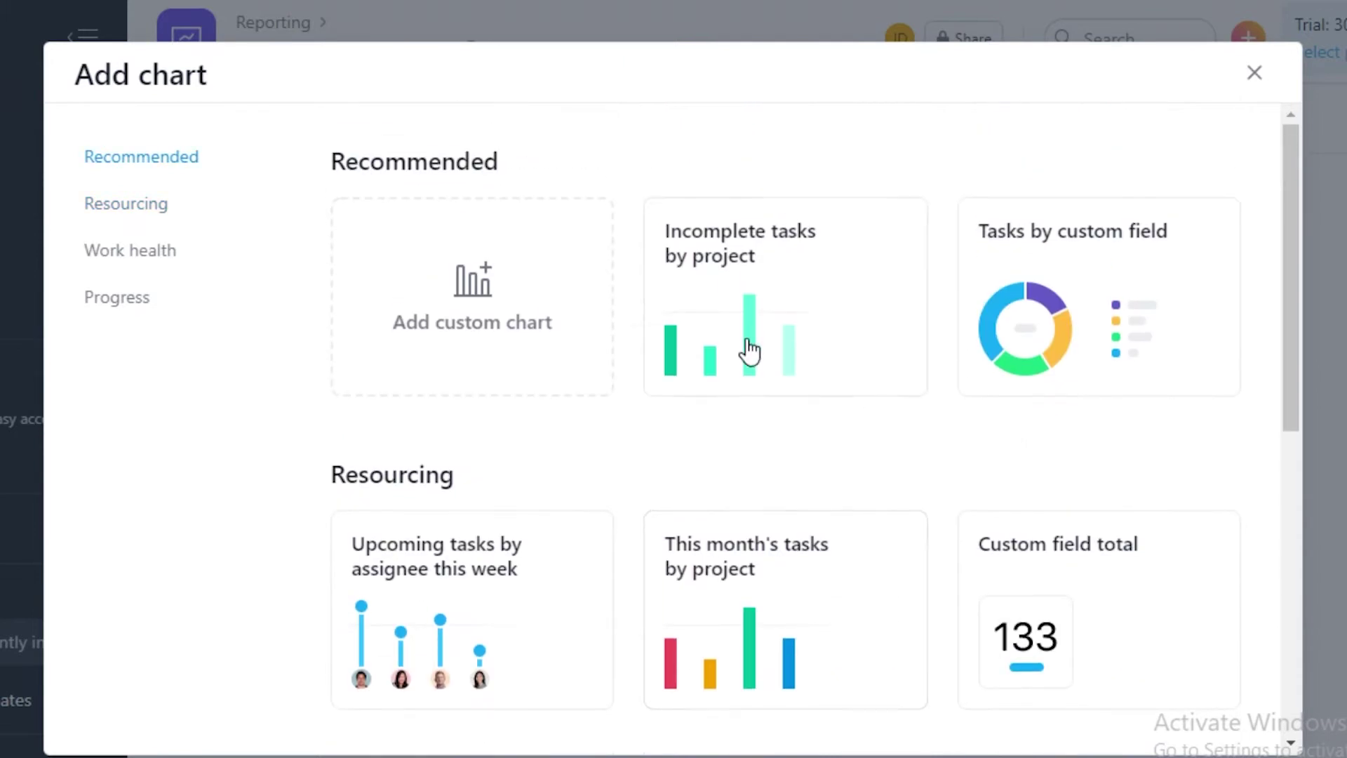
scroll(510, 356, "down", 8)
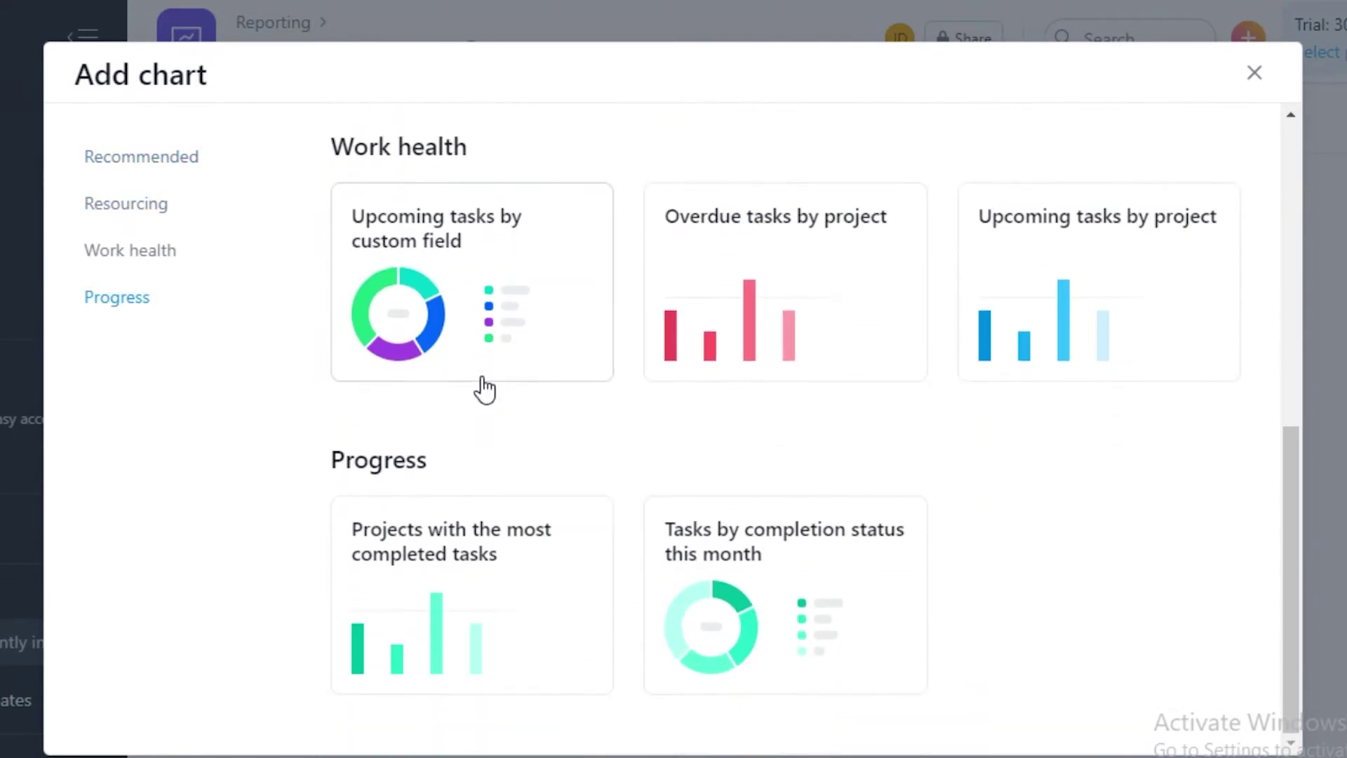
scroll(802, 486, "up", 10)
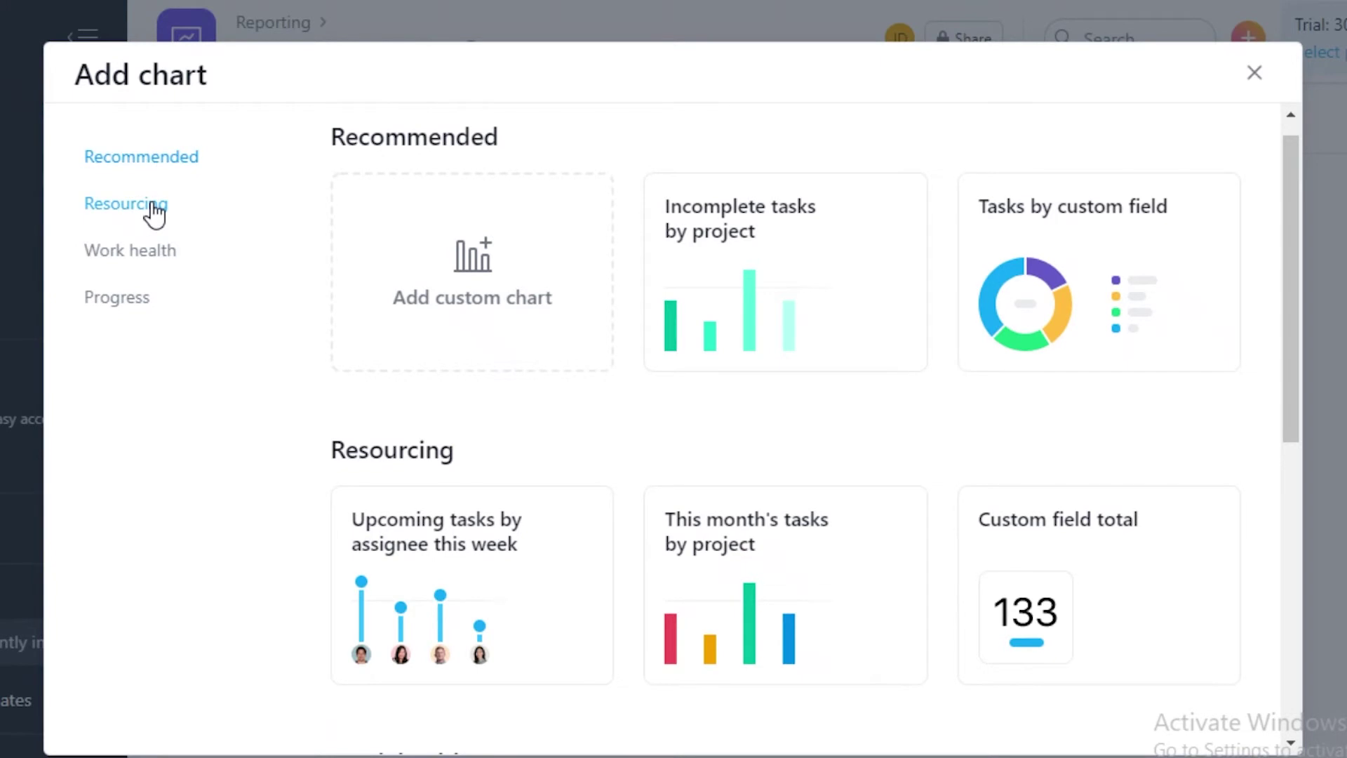
left_click(1209, 294)
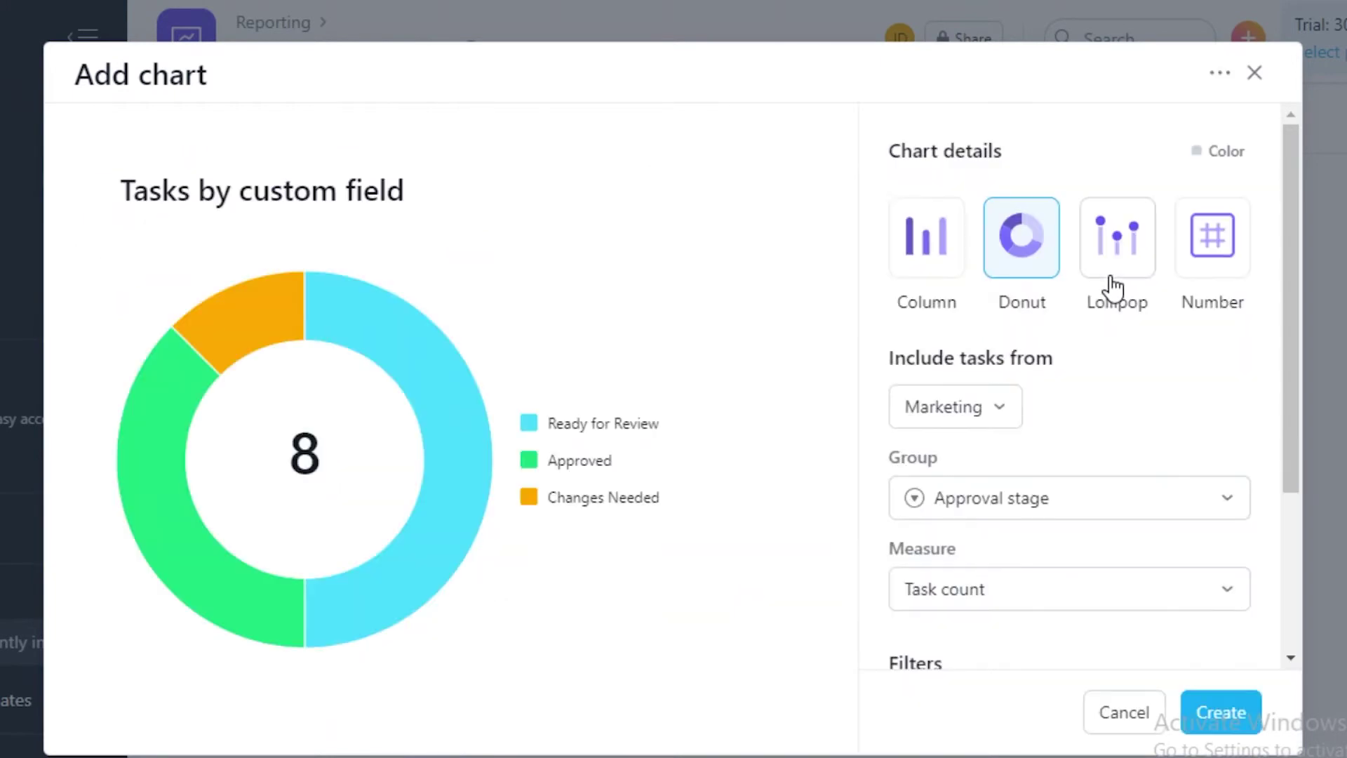
Preview column, lollipop and single-number chart types, settling on Column.
left_click(918, 255)
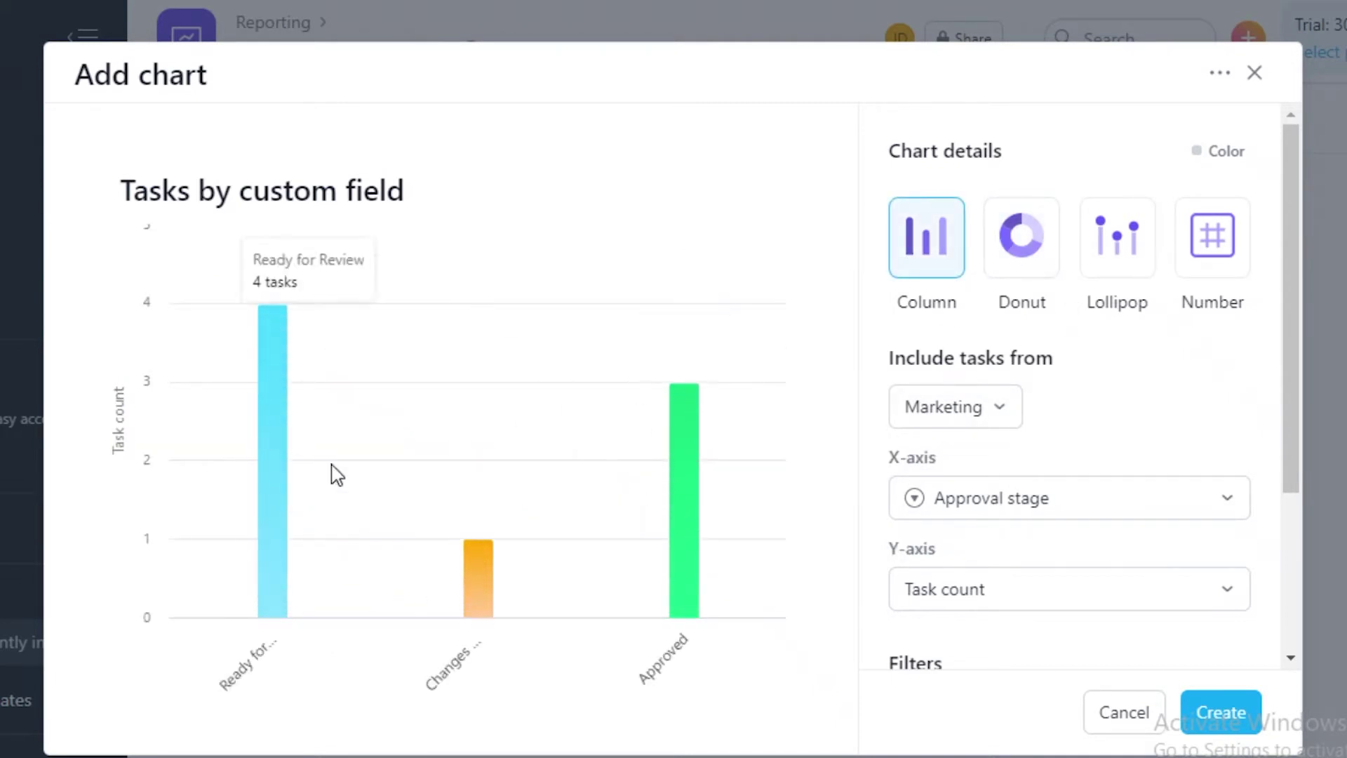
left_click(1121, 257)
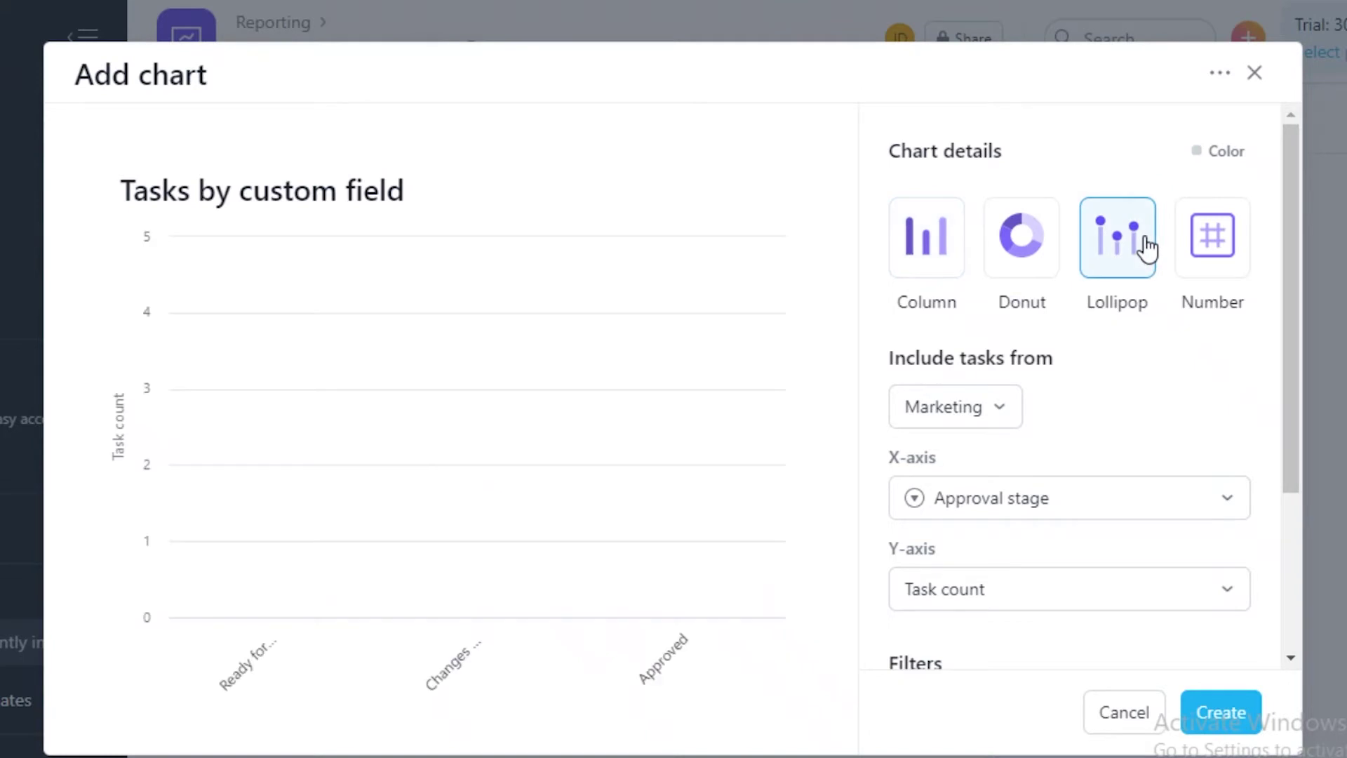
left_click(1212, 252)
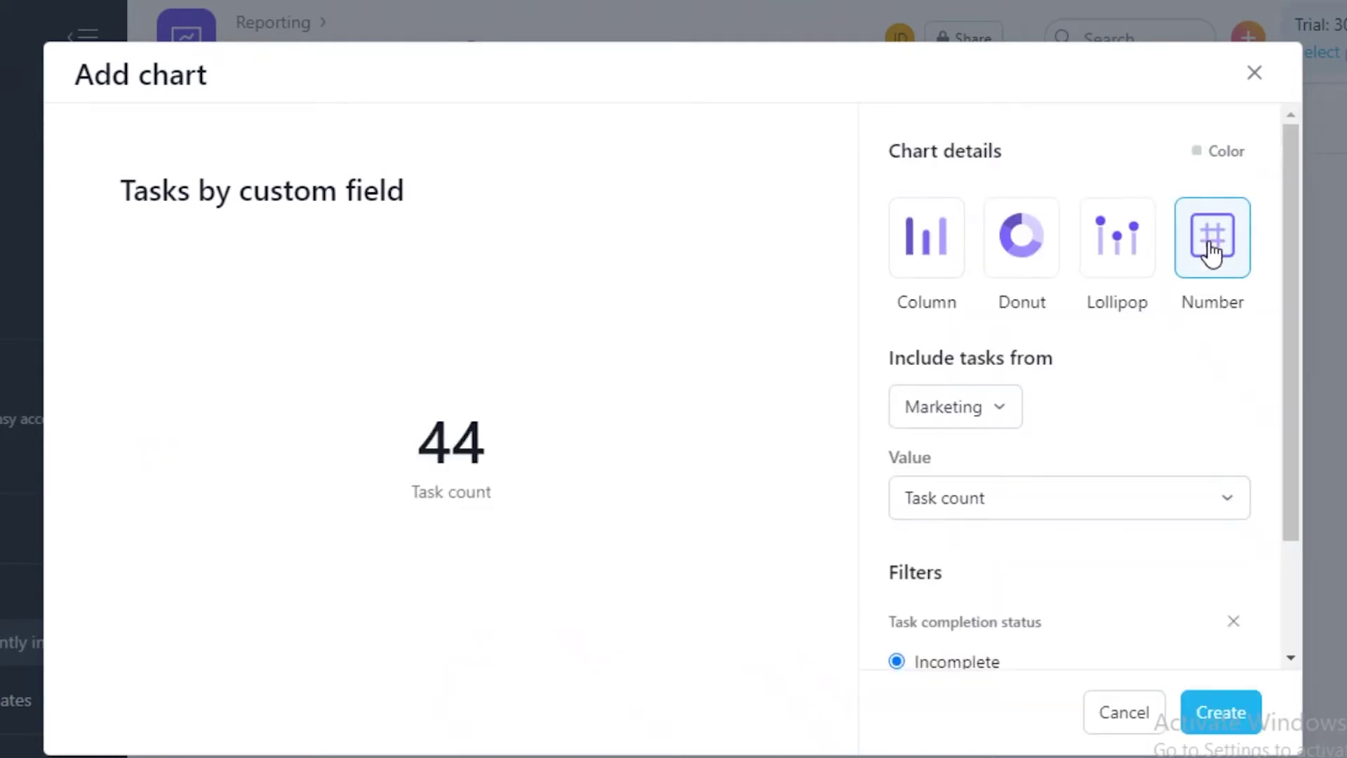
left_click(979, 429)
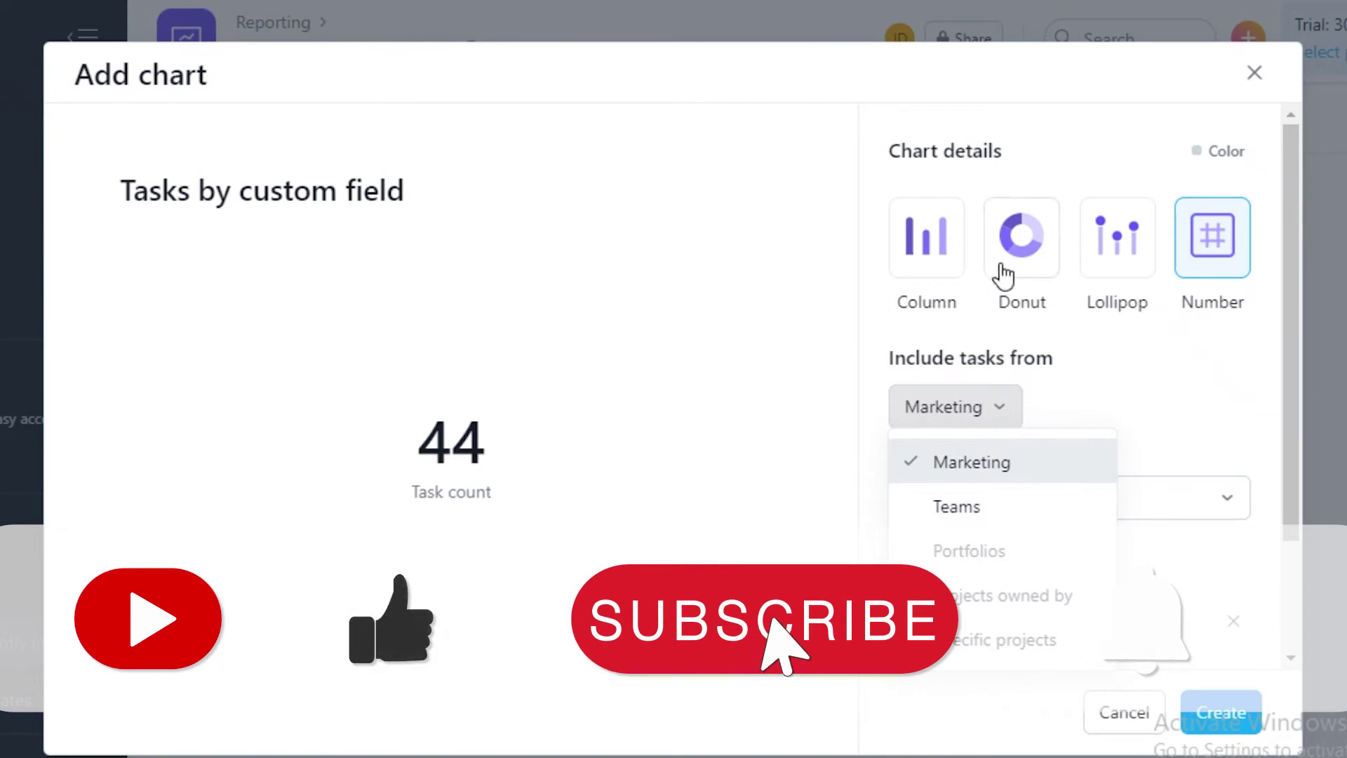
left_click(958, 265)
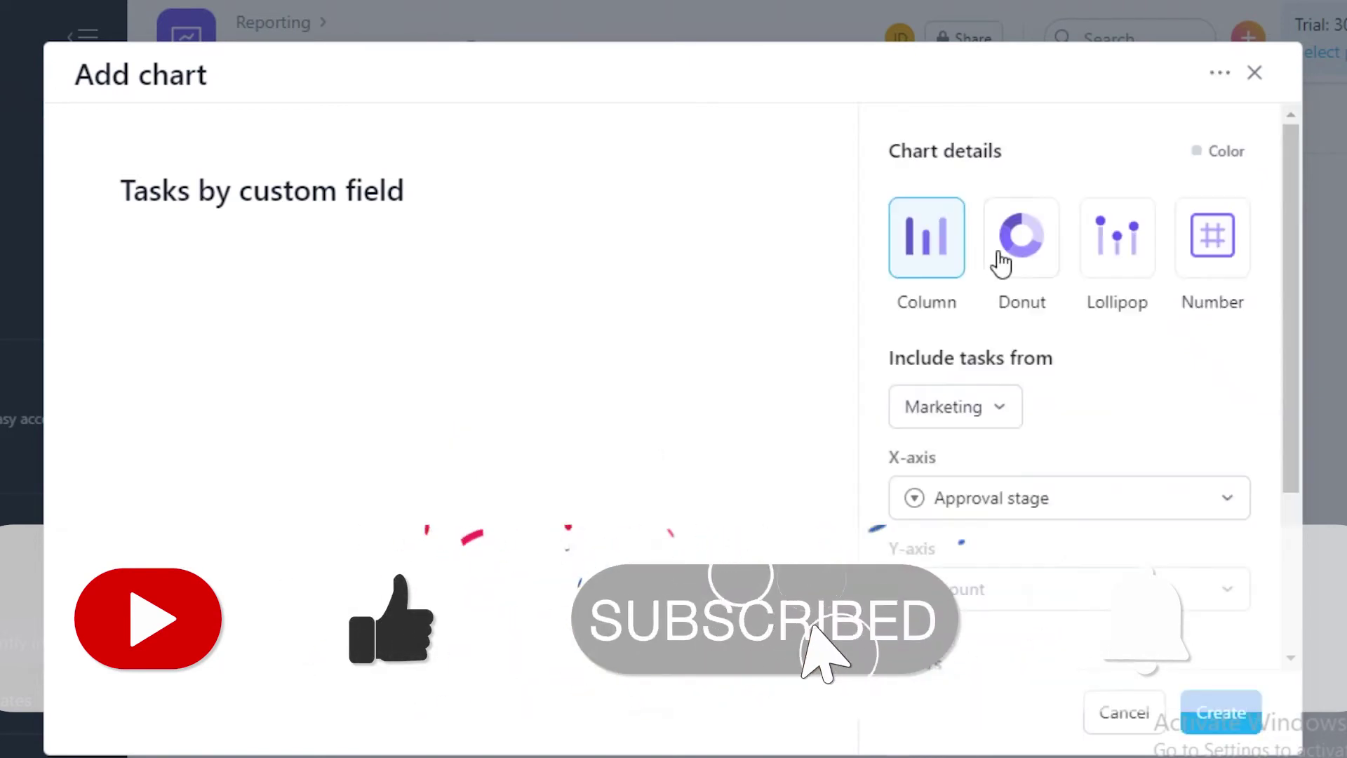
Set Include tasks from to Projects owned by and choose the project owner.
left_click(944, 414)
left_click(954, 550)
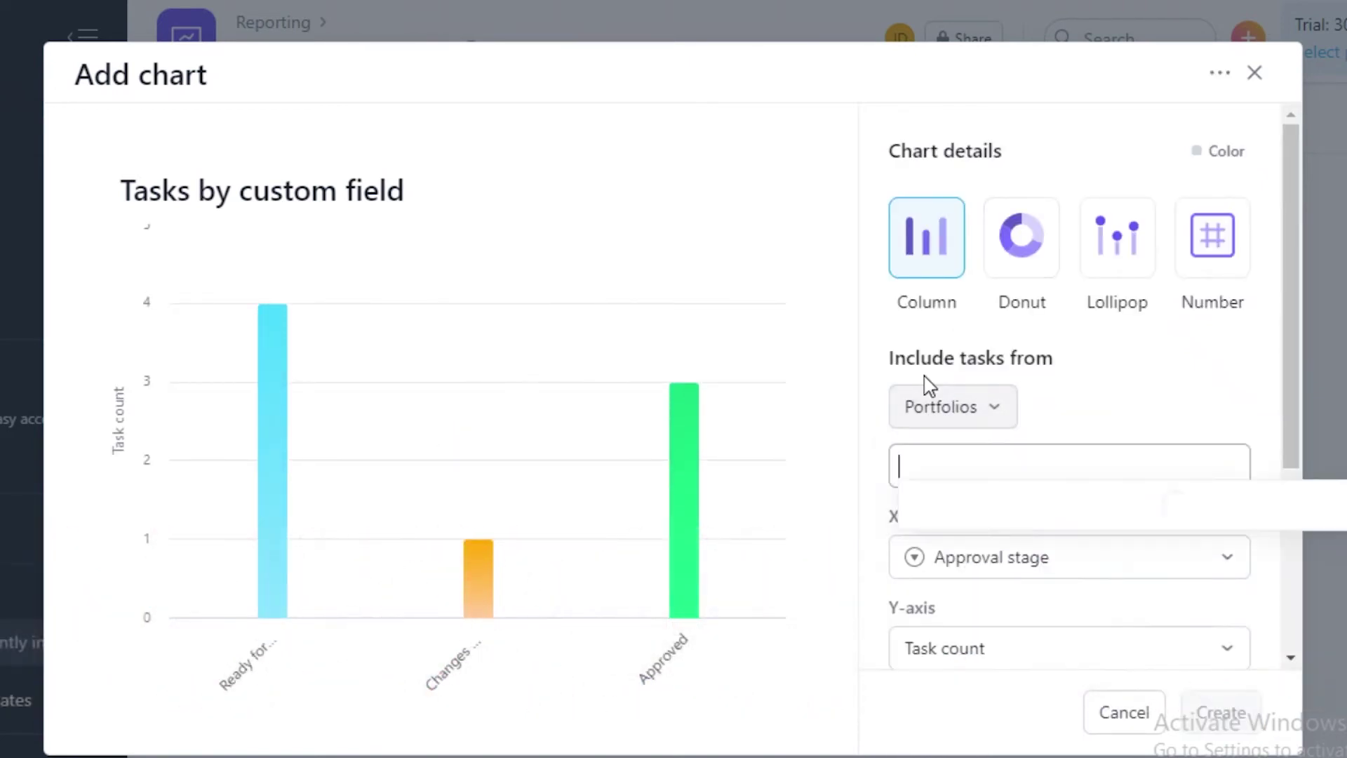
left_click(948, 408)
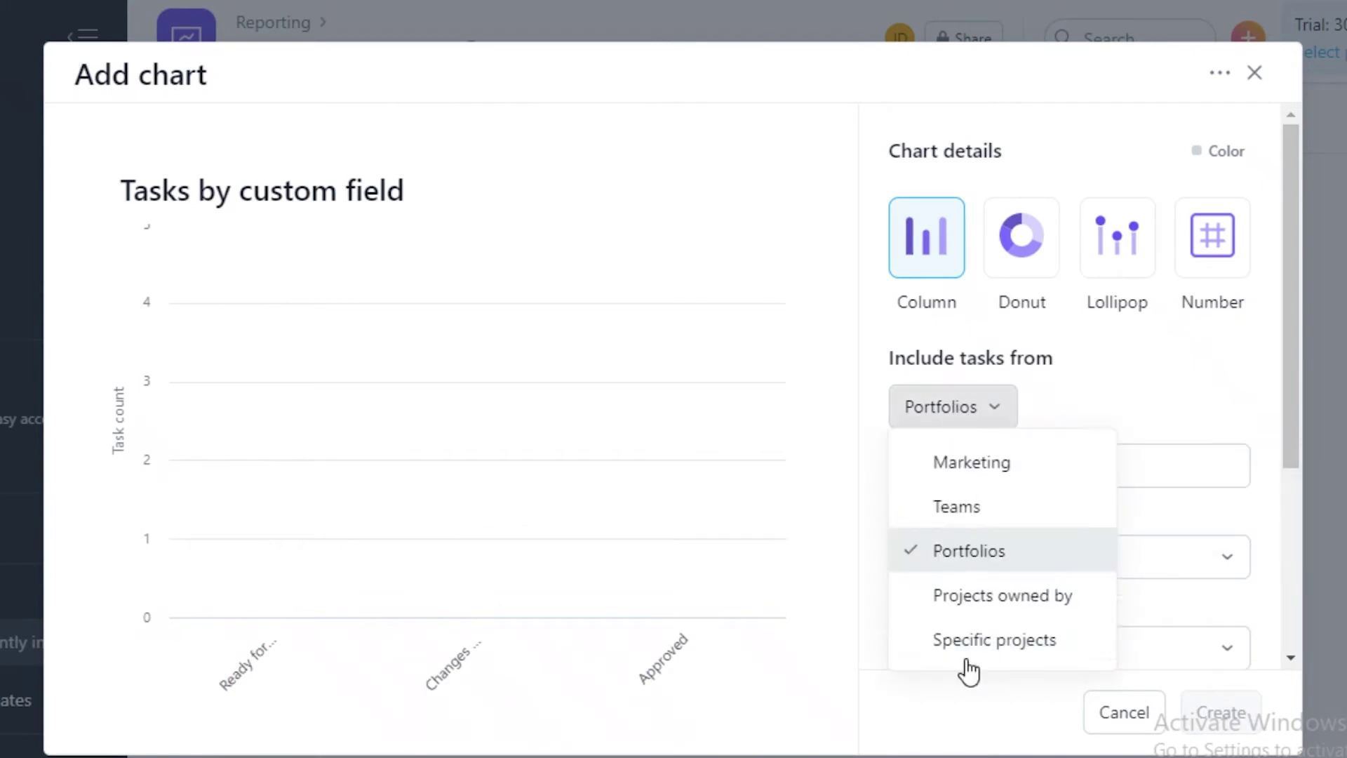
left_click(959, 598)
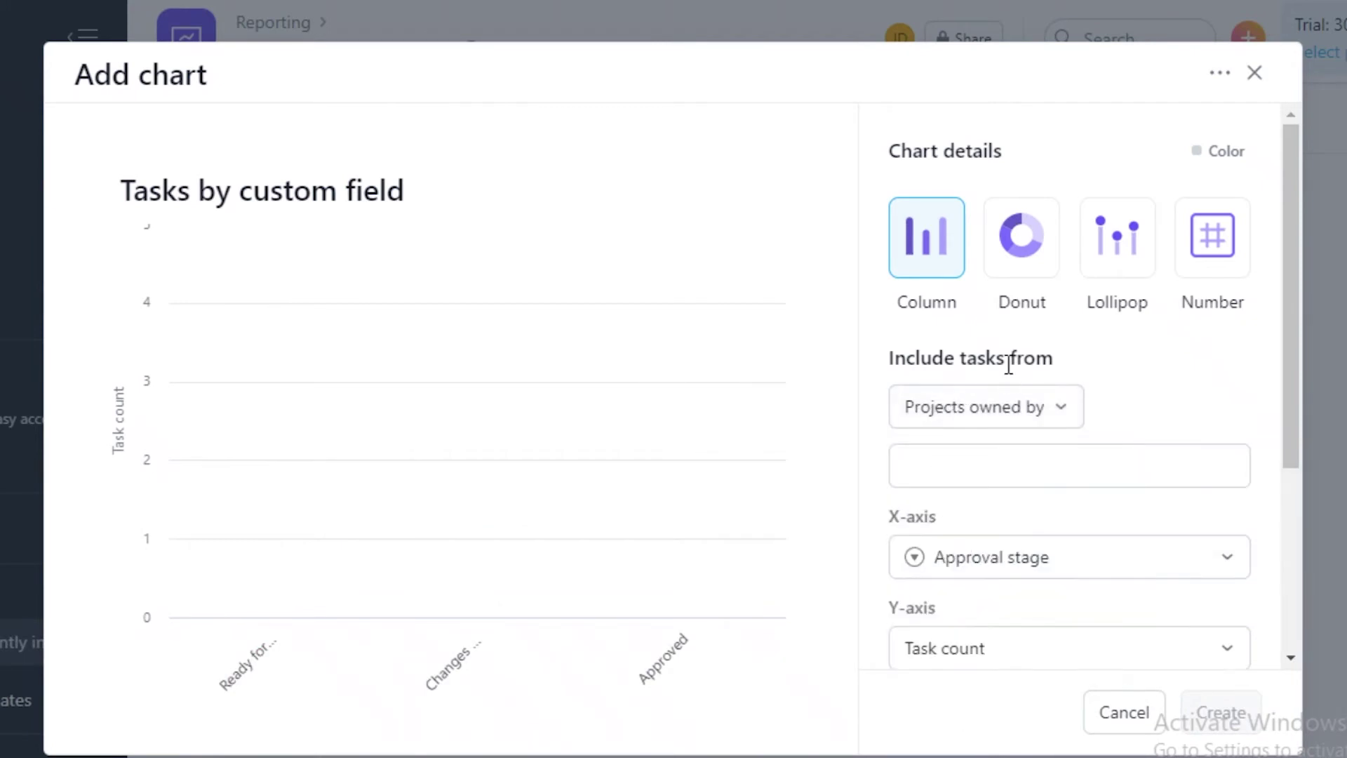
left_click(1044, 454)
left_click(1023, 506)
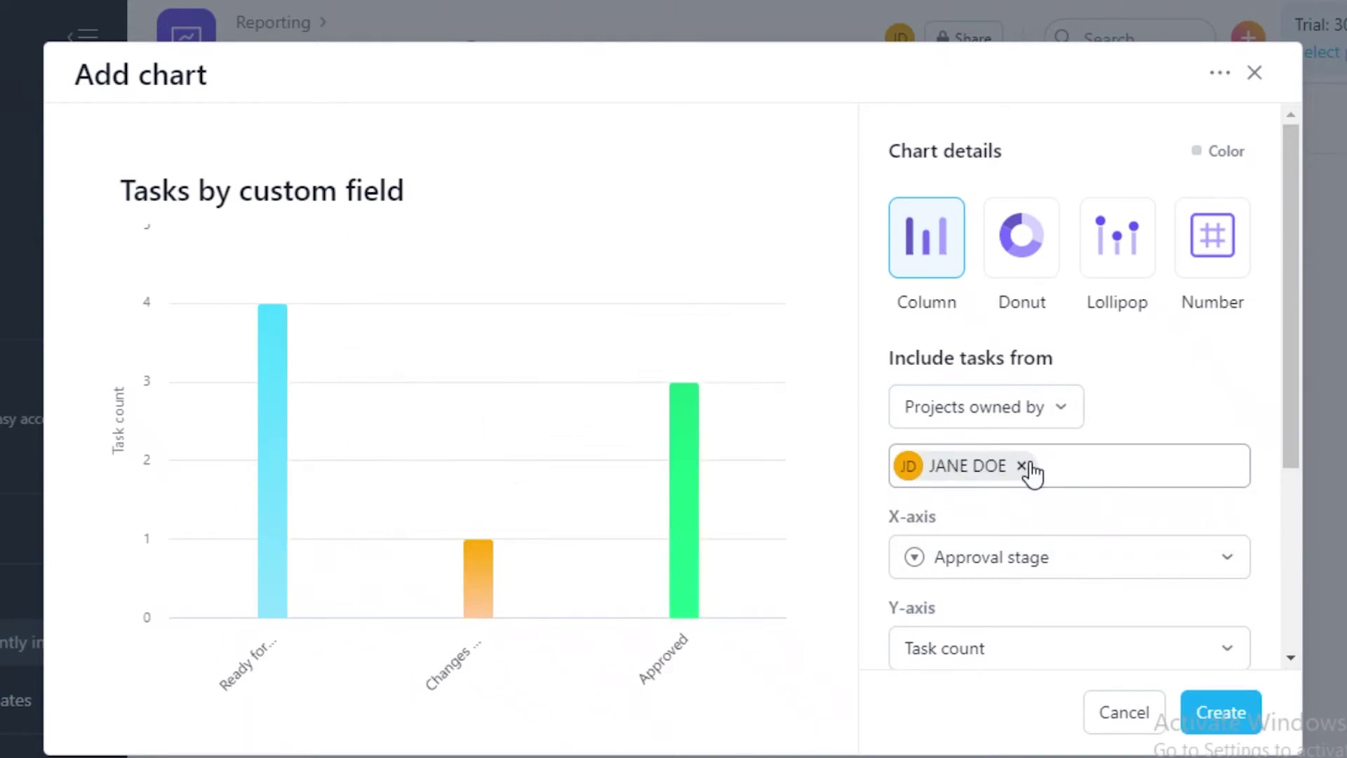
Leave the X-axis grouping unchanged, keep the Incomplete tasks filter, and create the chart.
mouse_move(1026, 477)
left_click(1001, 565)
left_click(991, 574)
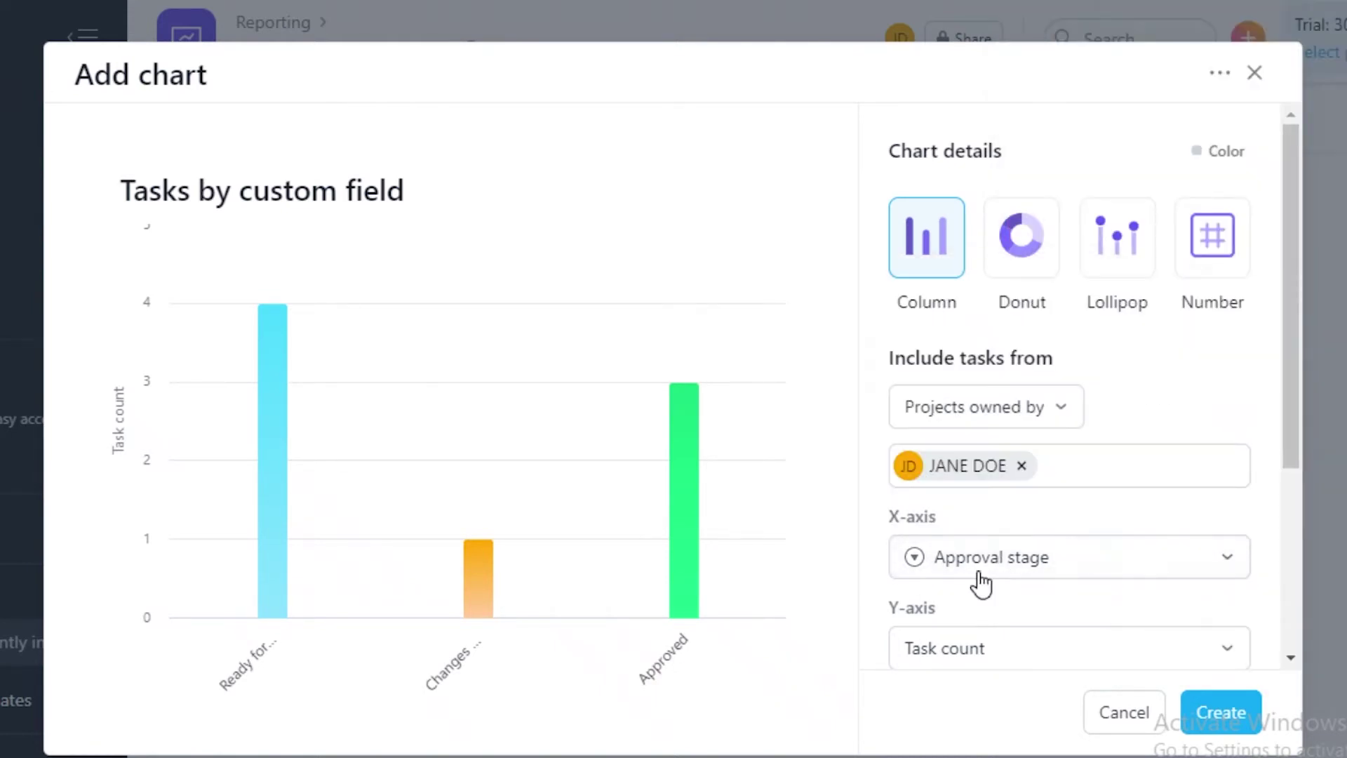
left_click(961, 556)
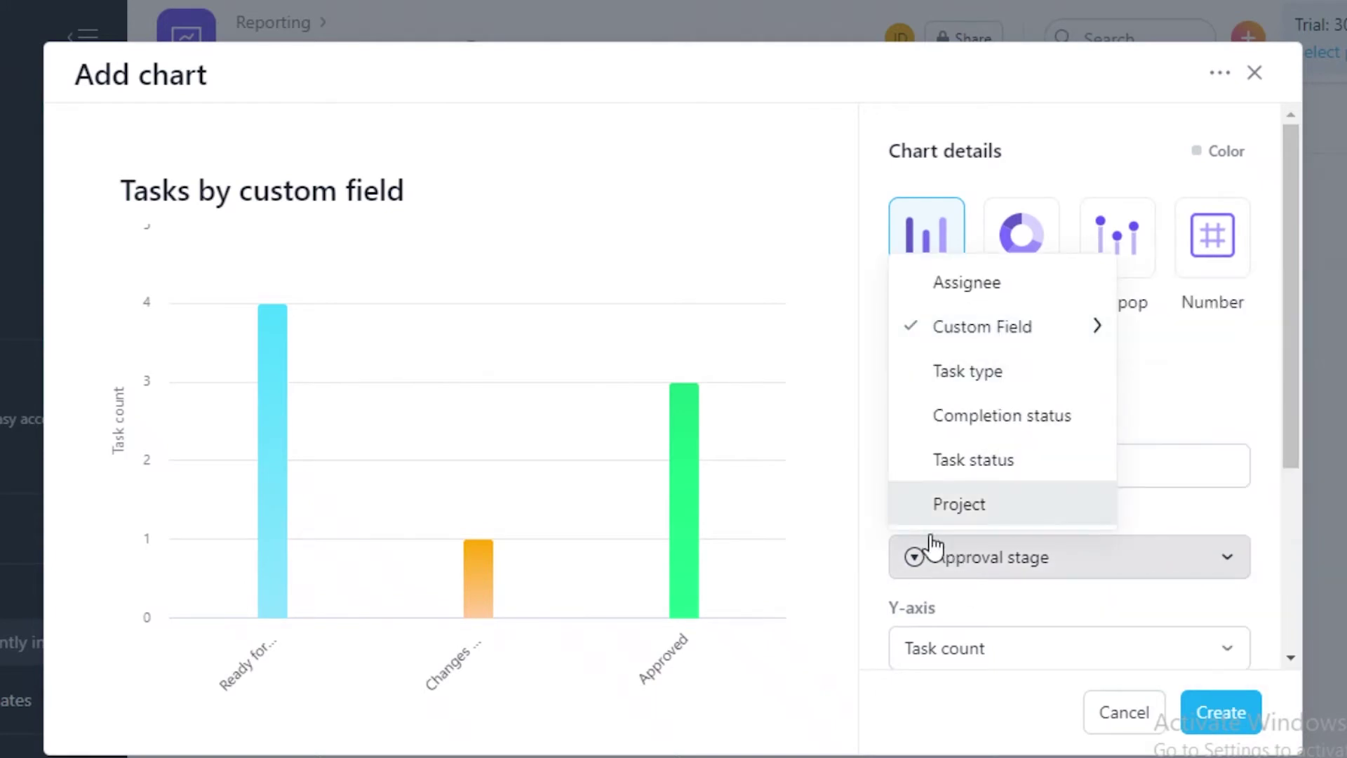
left_click(975, 574)
scroll(968, 583, "down", 4)
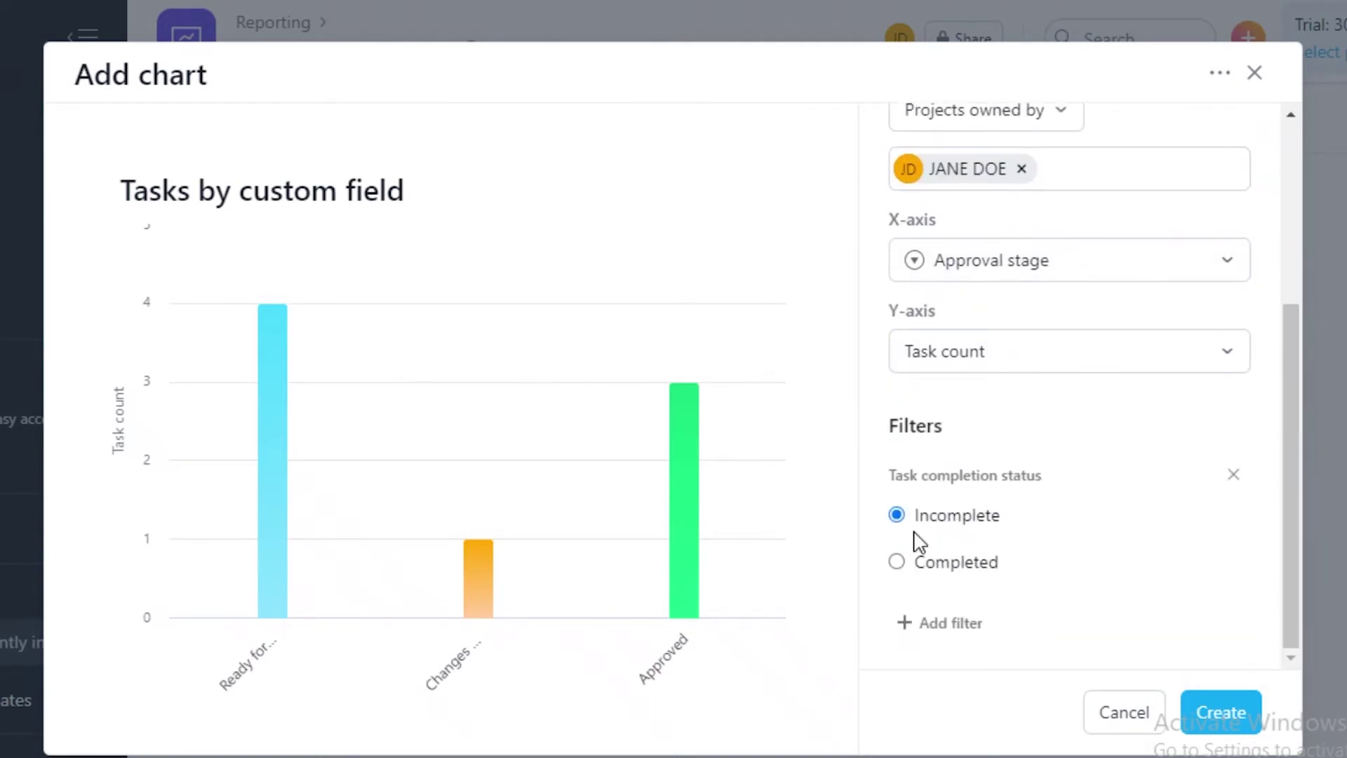
left_click(919, 561)
left_click(926, 519)
left_click(1220, 713)
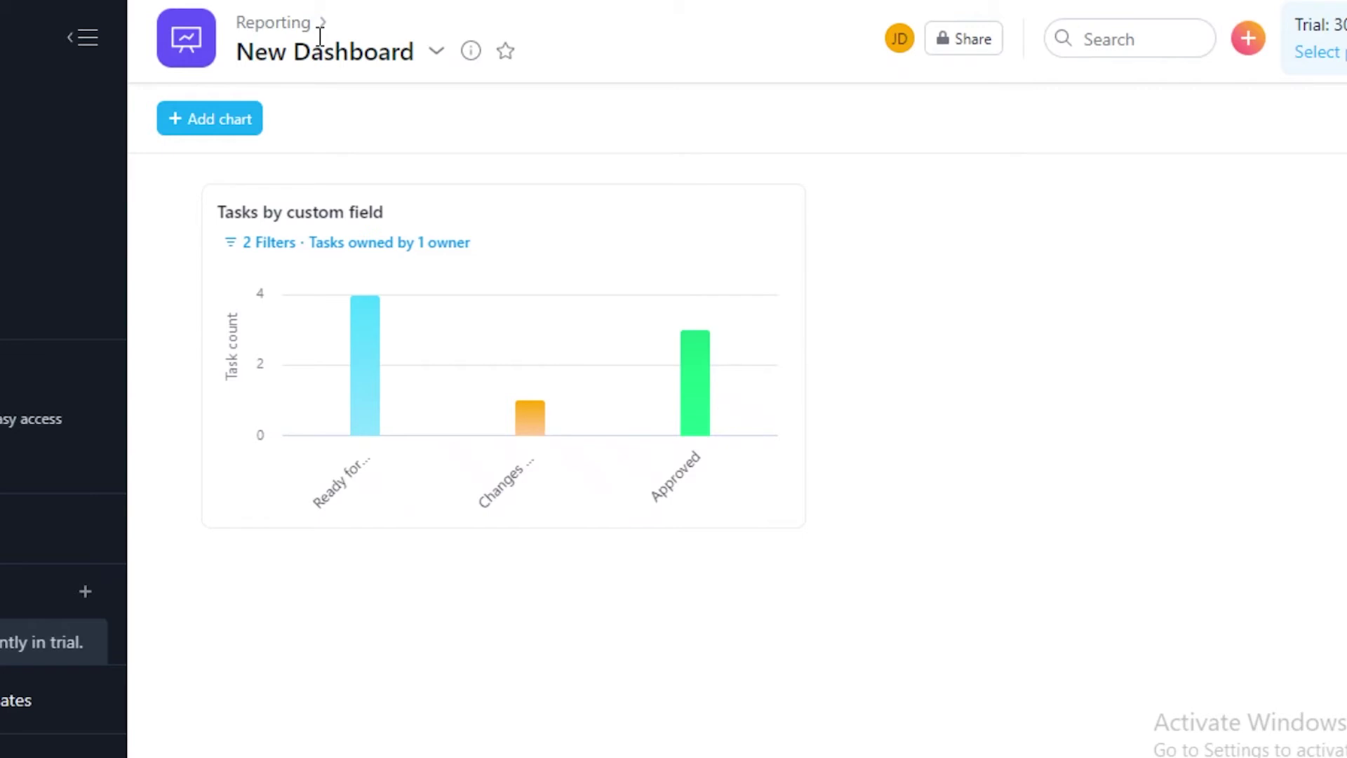
Add an Incomplete tasks by project chart sourced from Marketing to New Dashboard.
left_click(184, 127)
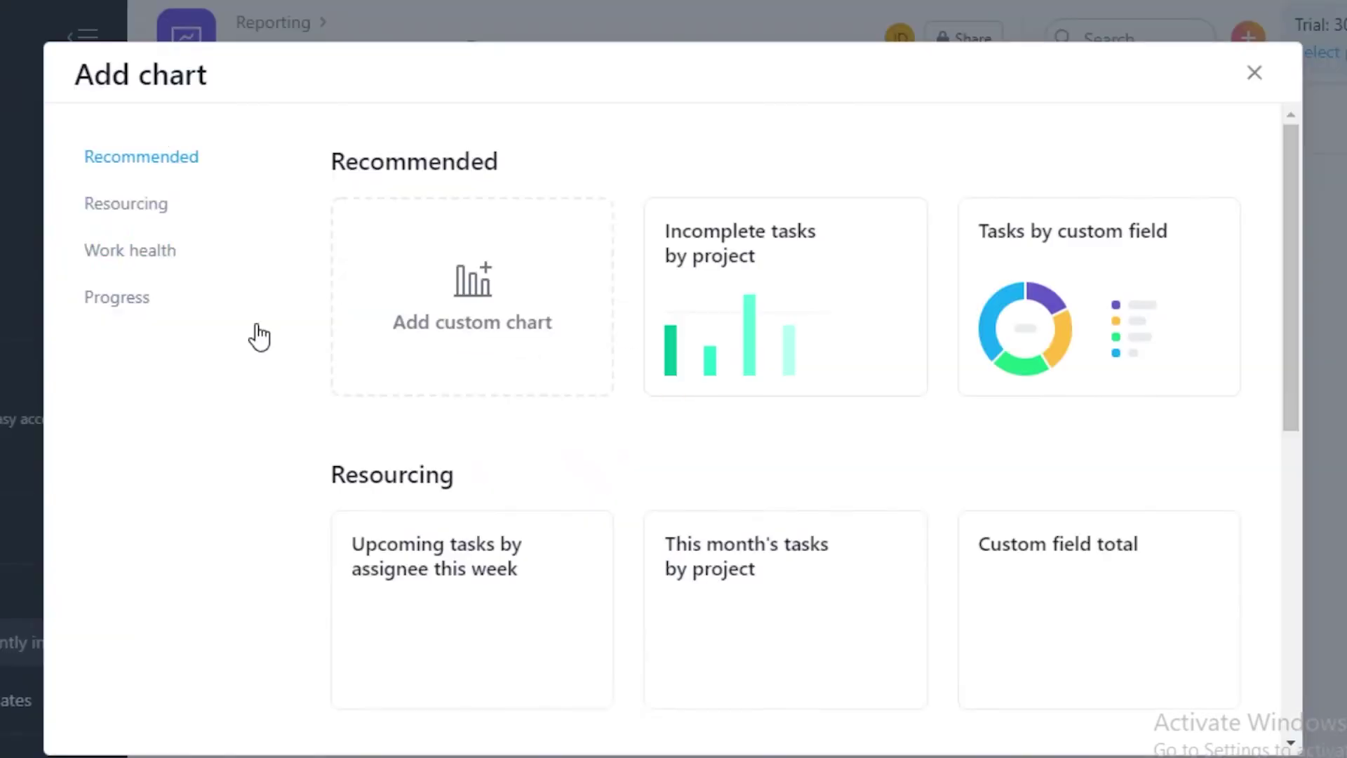
scroll(933, 346, "down", 7)
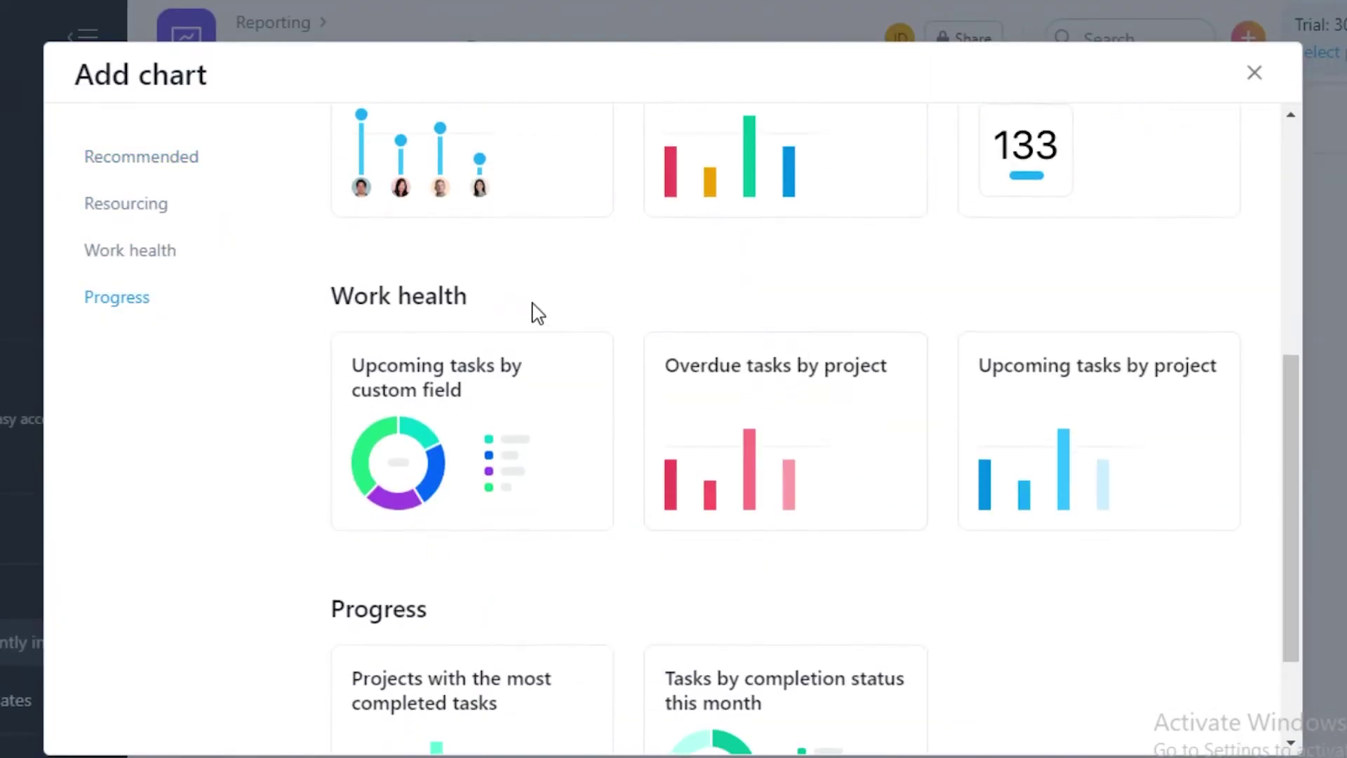
scroll(532, 309, "up", 7)
left_click(726, 319)
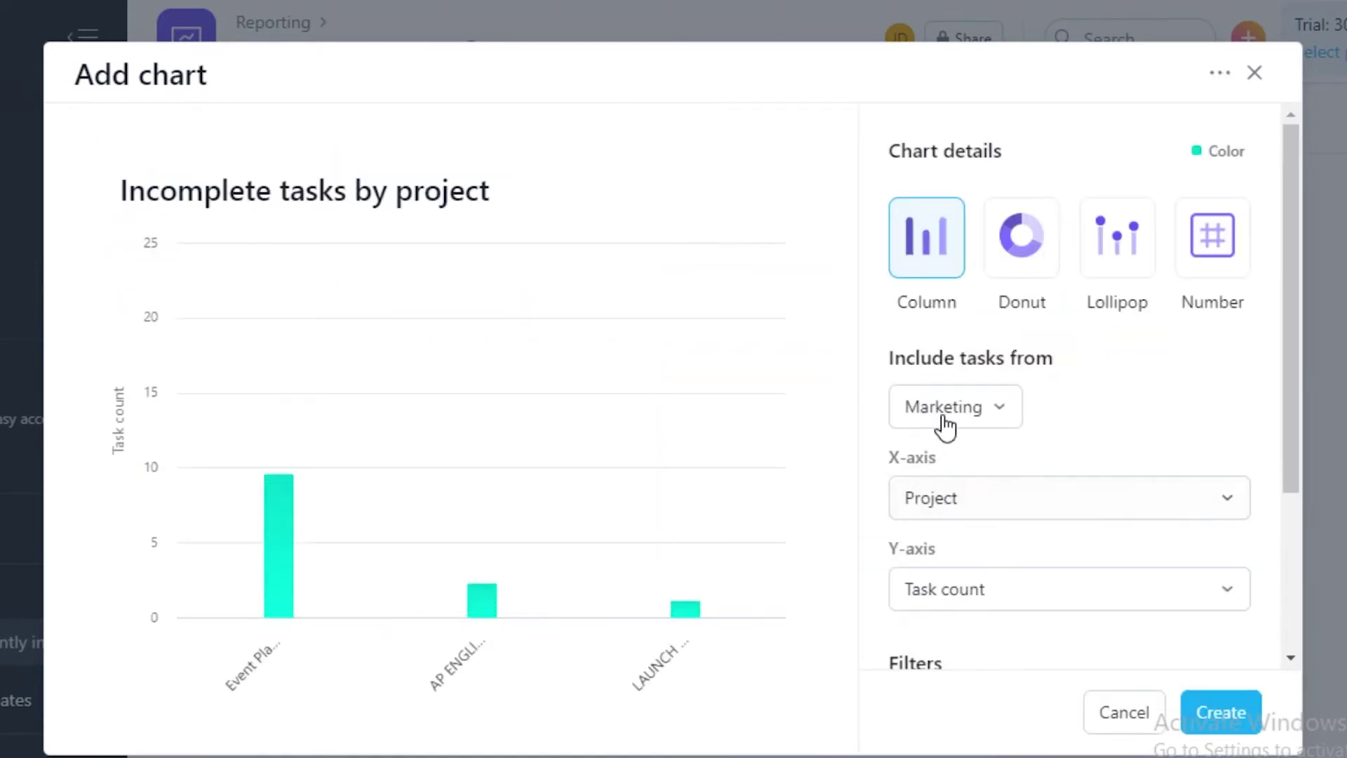
left_click(943, 418)
left_click(987, 465)
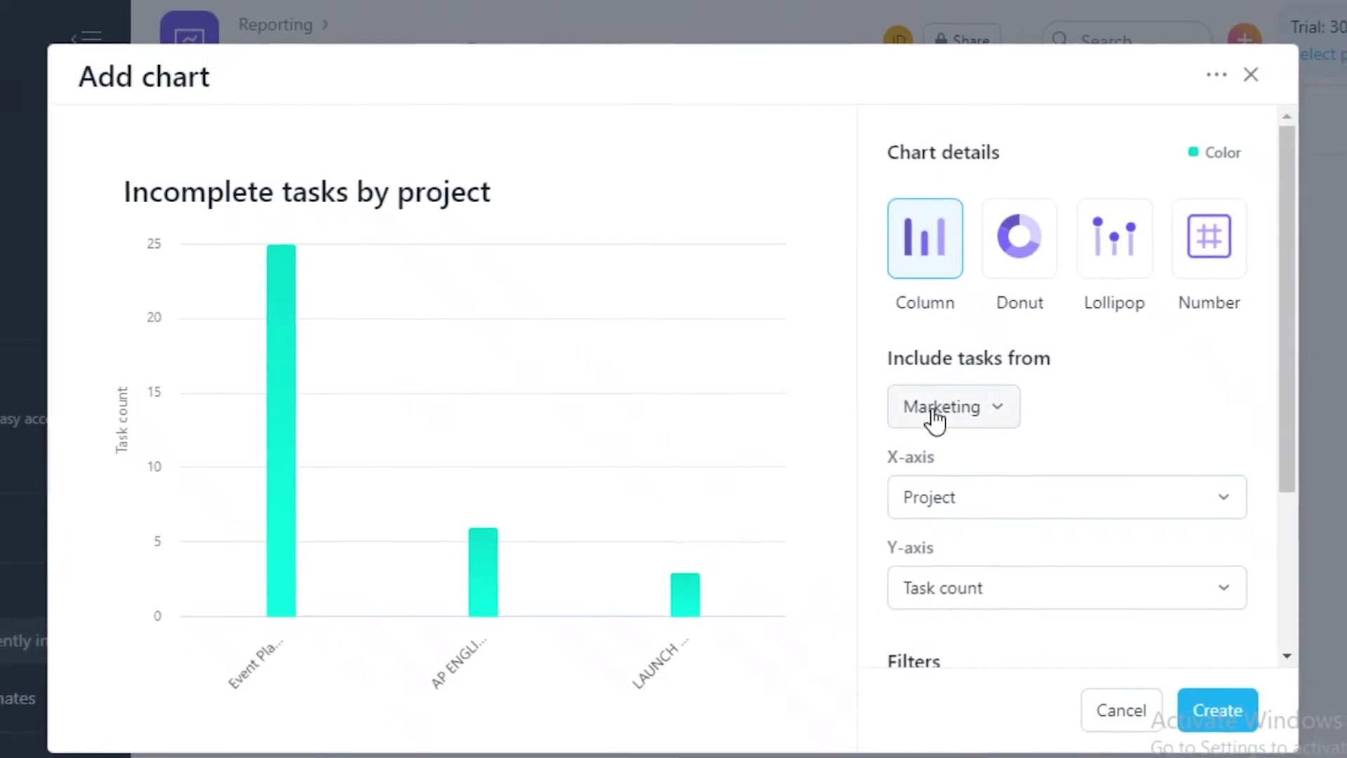
scroll(940, 316, "down", 2)
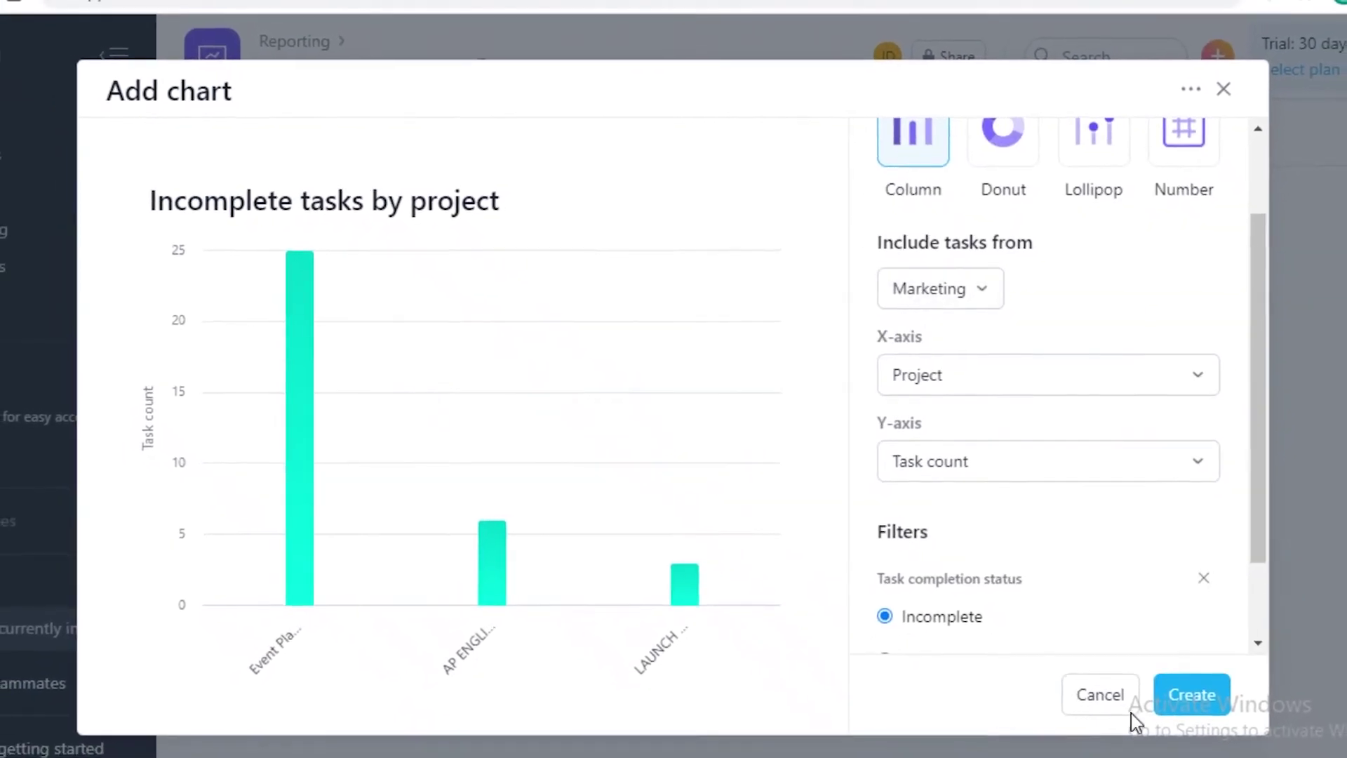
left_click(1199, 698)
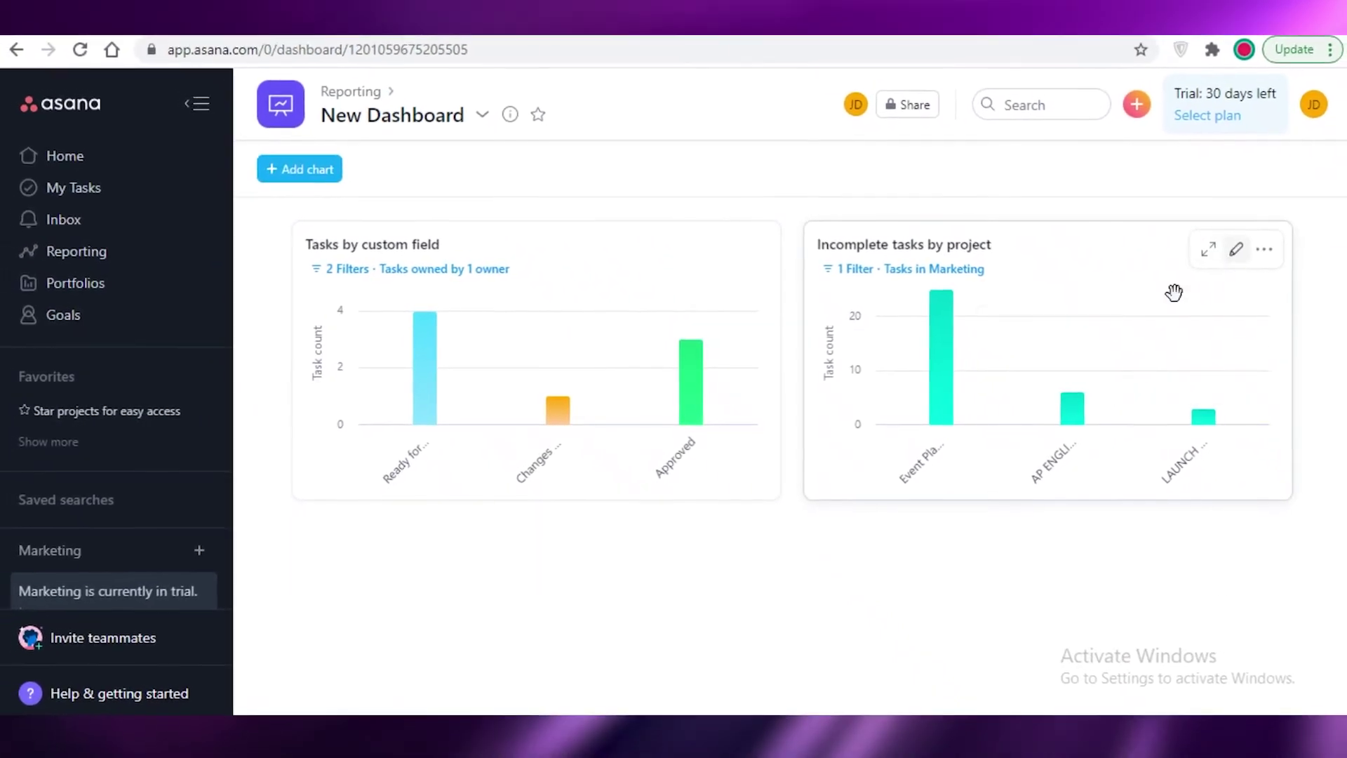
Open the Share New Dashboard dialog and close it again.
left_click(884, 106)
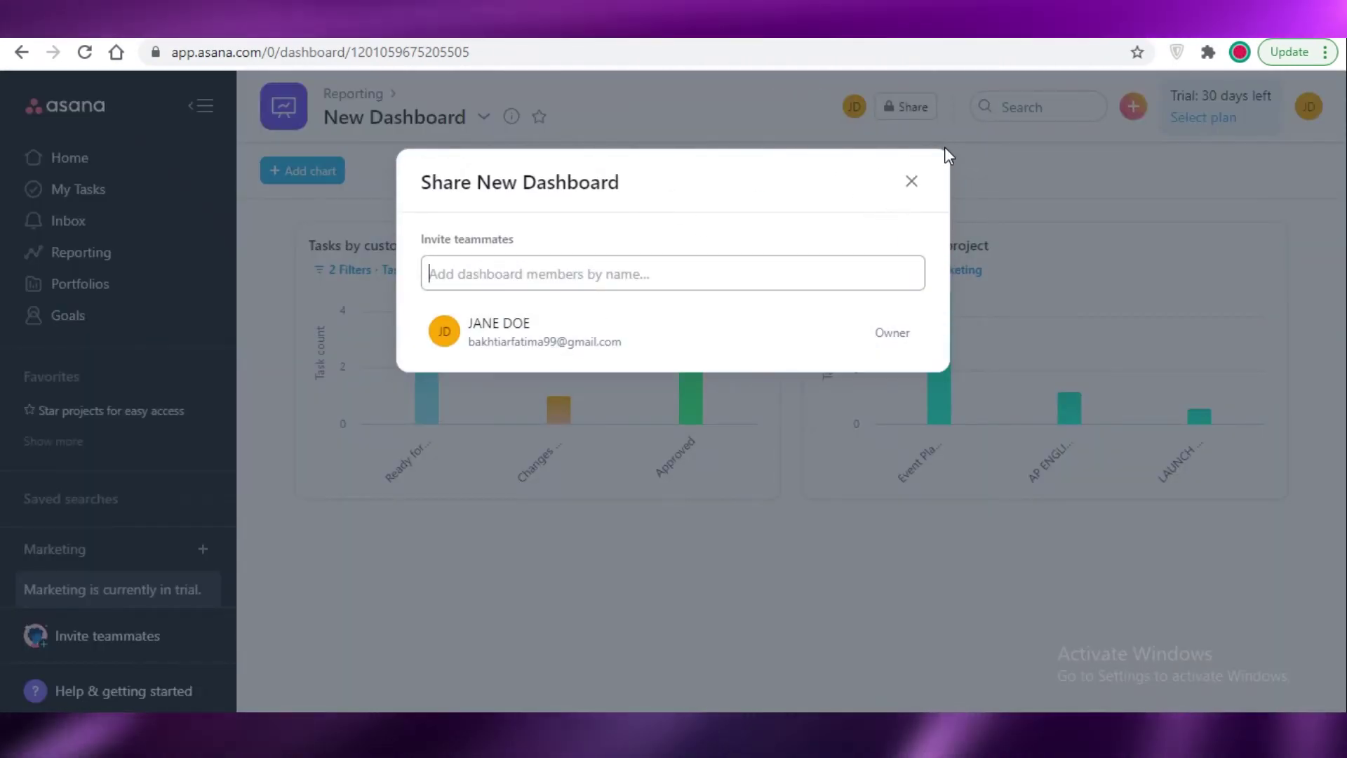
left_click(912, 181)
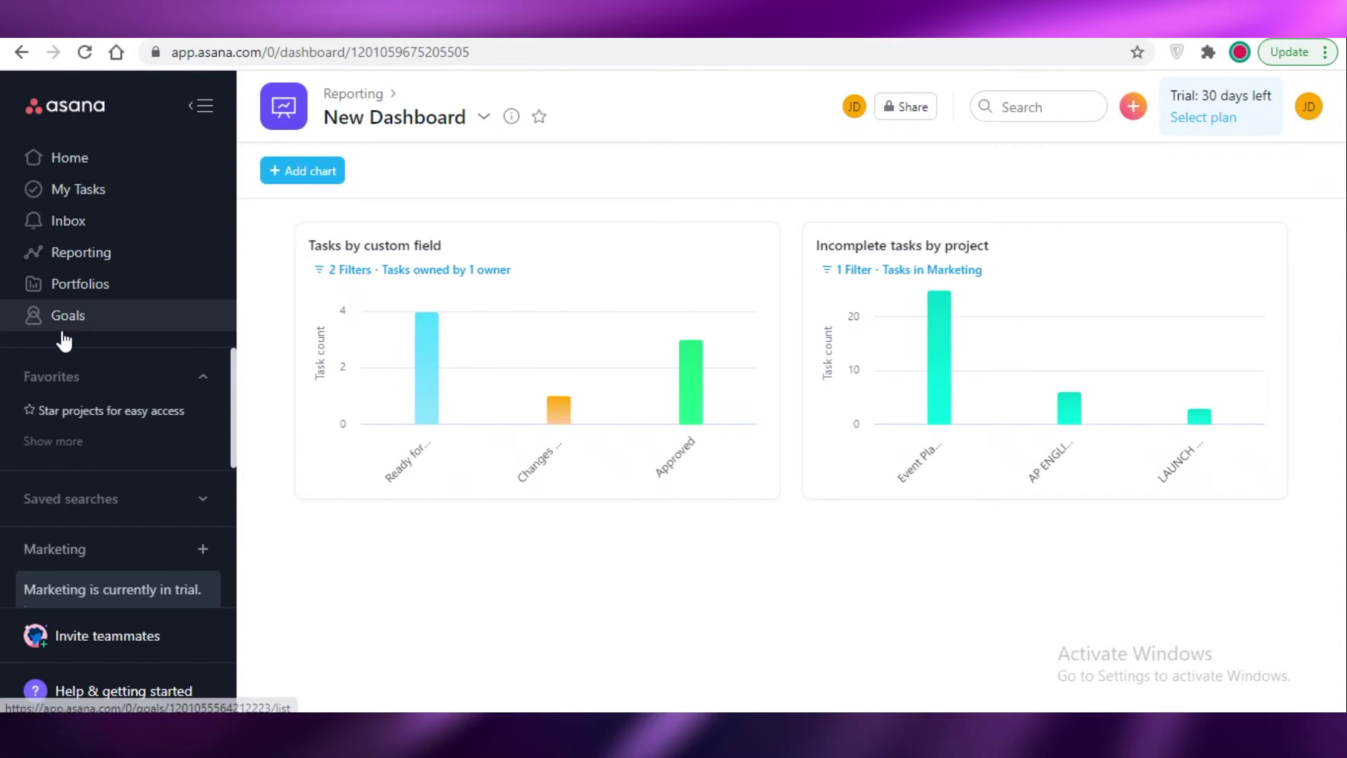
Open the Marketing team's Goals page, visit Trello's Marketing Overview board, and return to Asana.
left_click(64, 341)
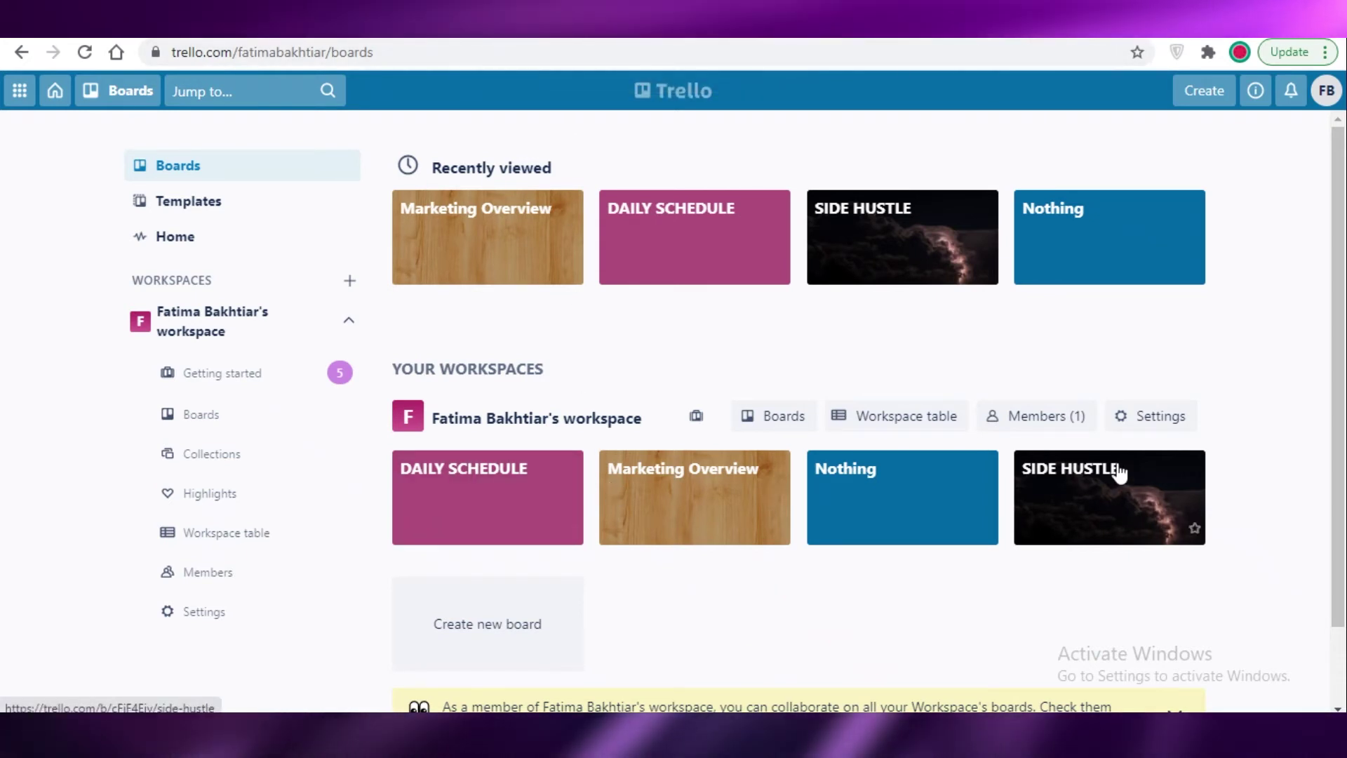
scroll(773, 491, "down", 1)
left_click(707, 375)
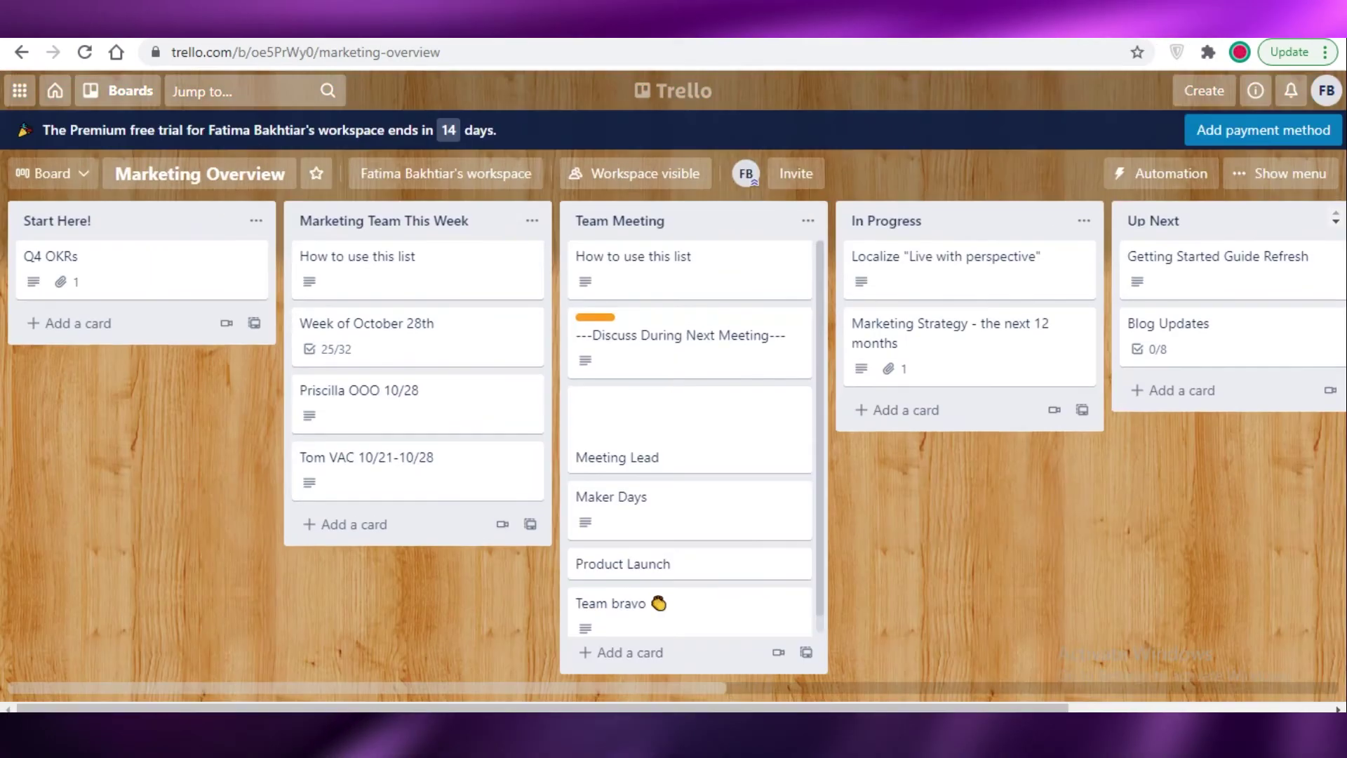
left_click(674, 32)
left_click(533, 32)
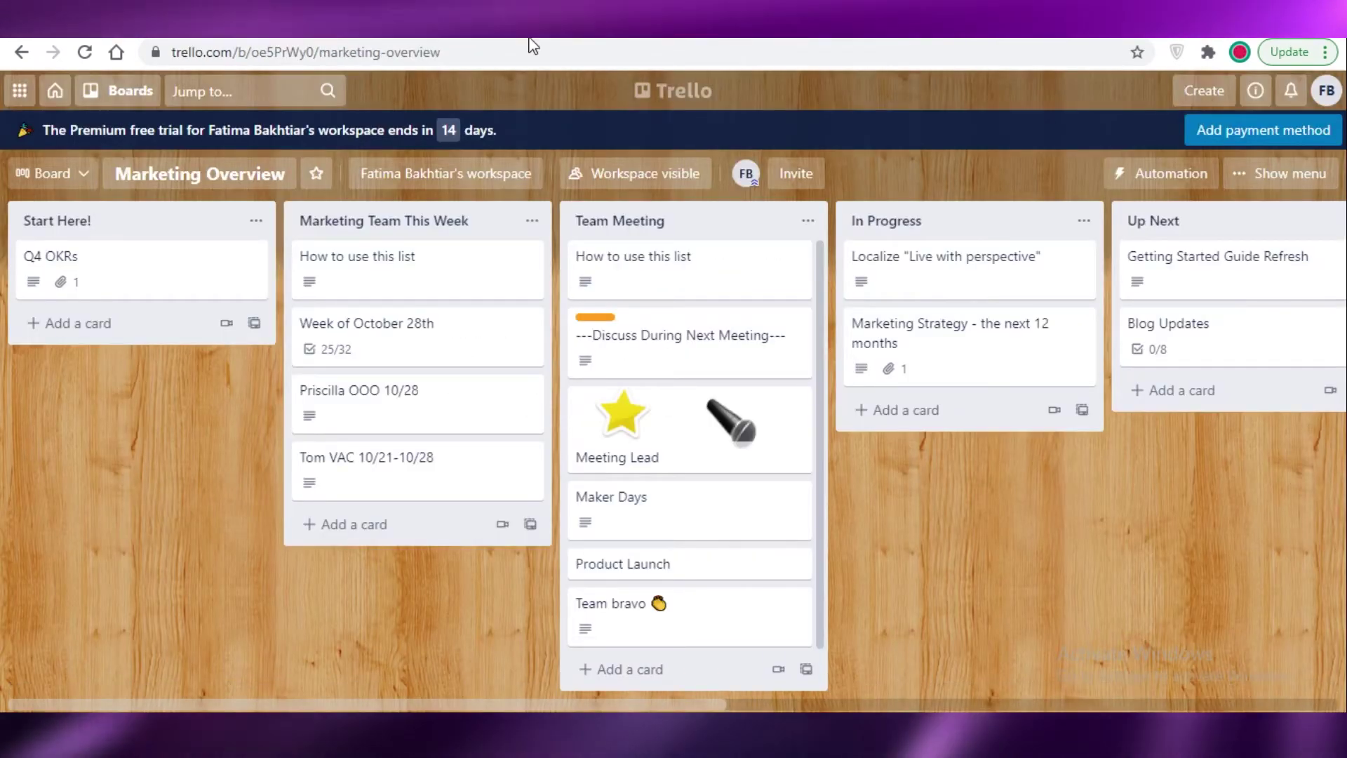
left_click(674, 28)
scroll(45, 533, "down", 3)
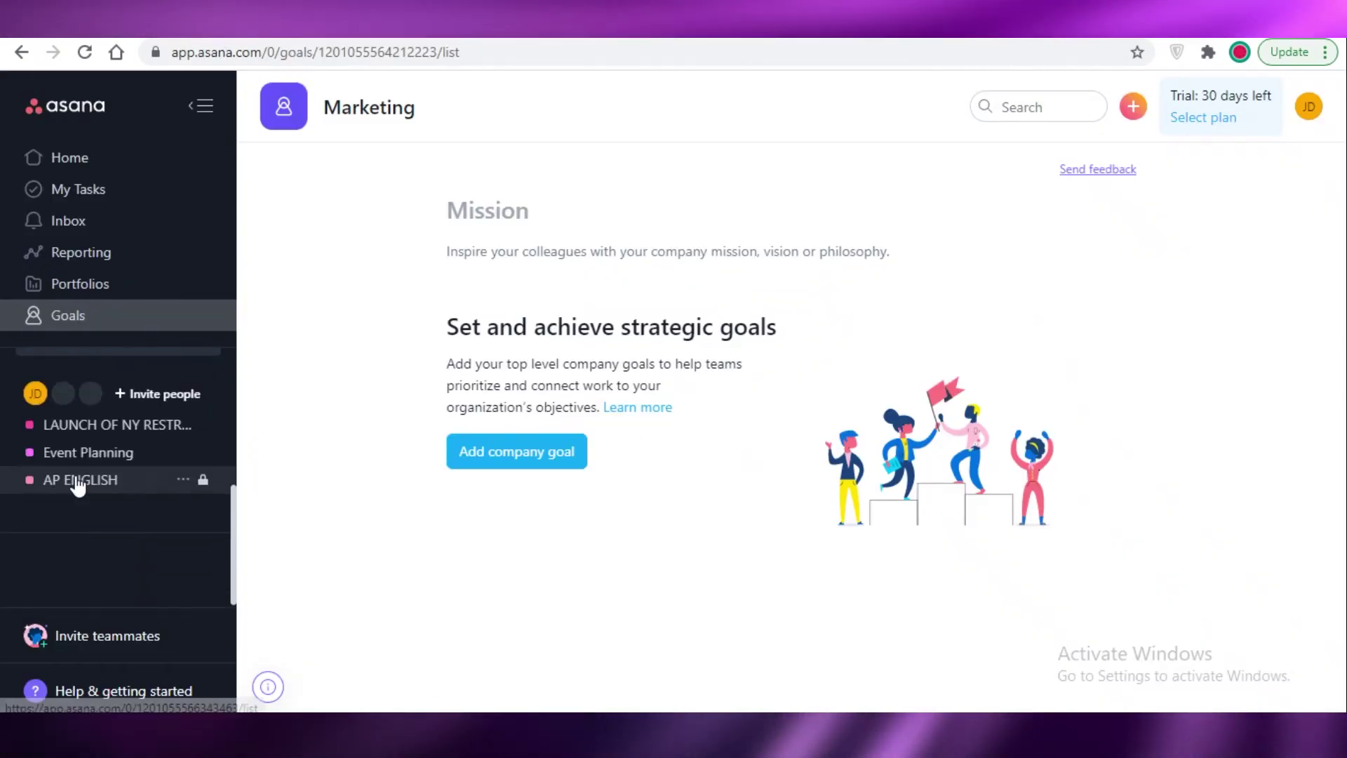
Open the LAUNCH OF NY RESTRAUNT project in list view and collapse its Done section.
left_click(95, 423)
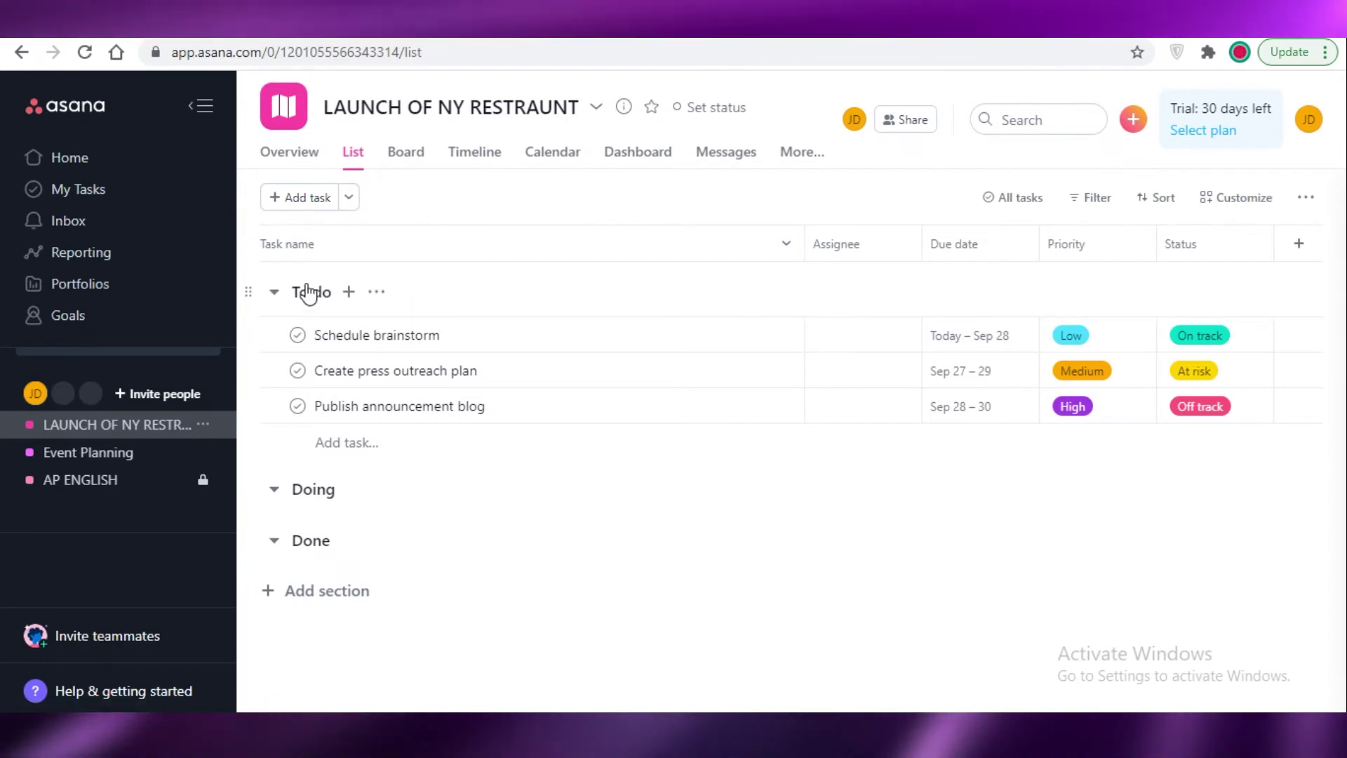
left_click(313, 489)
left_click(274, 540)
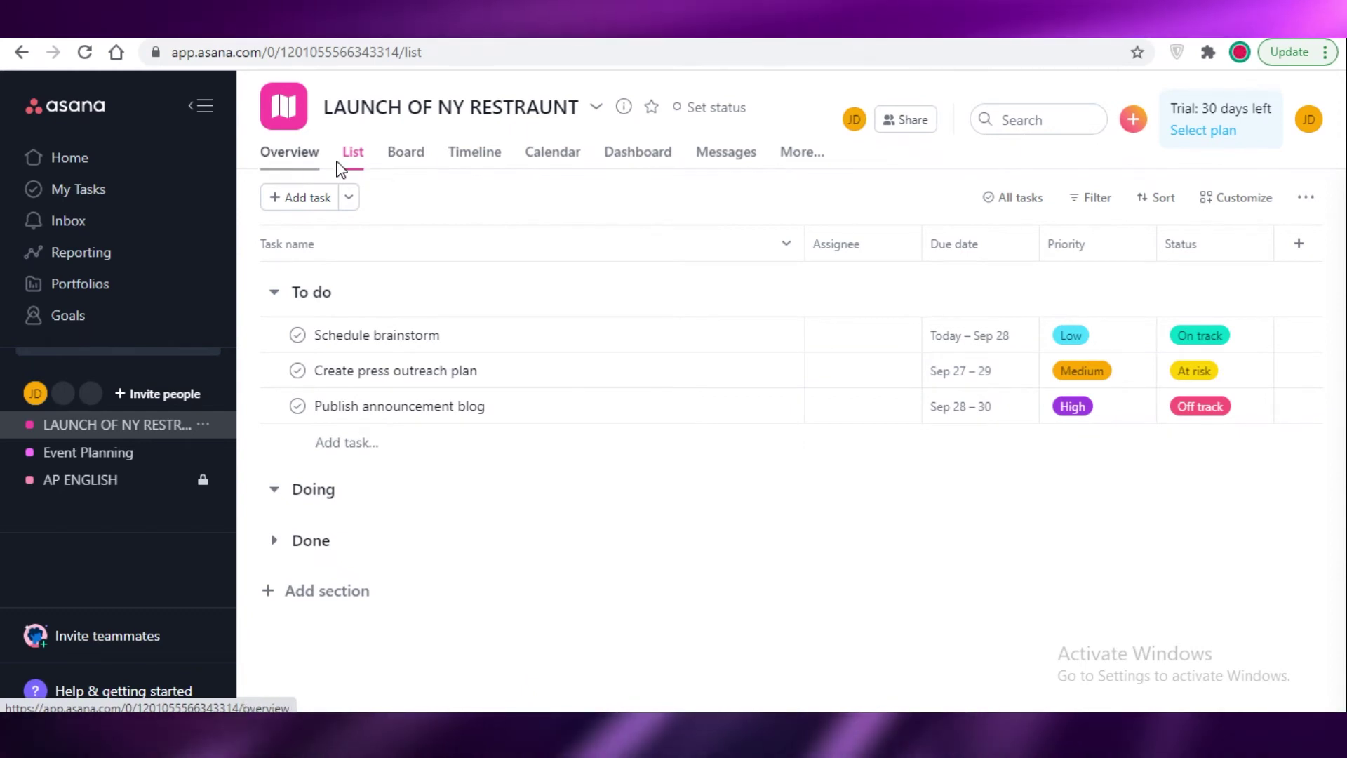
View the project as Board, Calendar and List, then return to Trello's Marketing Overview board.
left_click(422, 159)
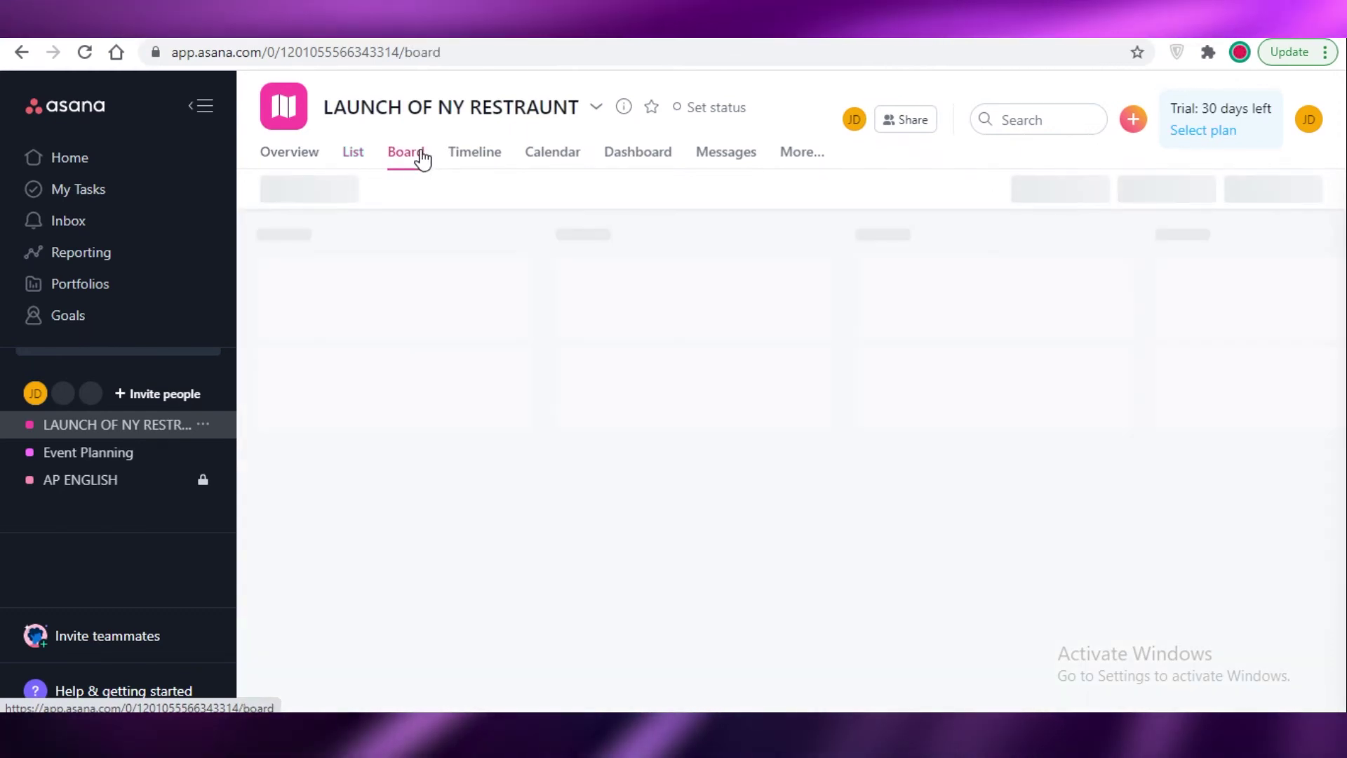
left_click(557, 156)
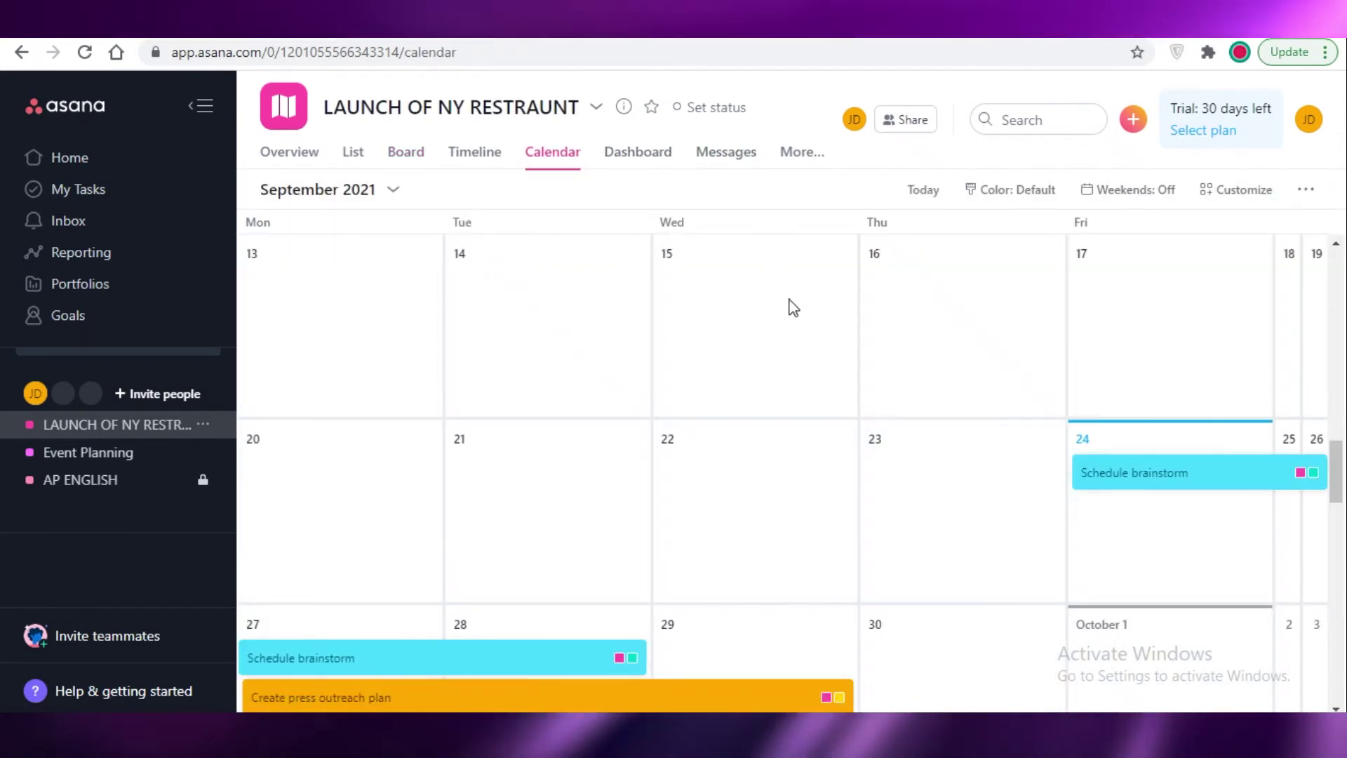
scroll(793, 307, "up", 5)
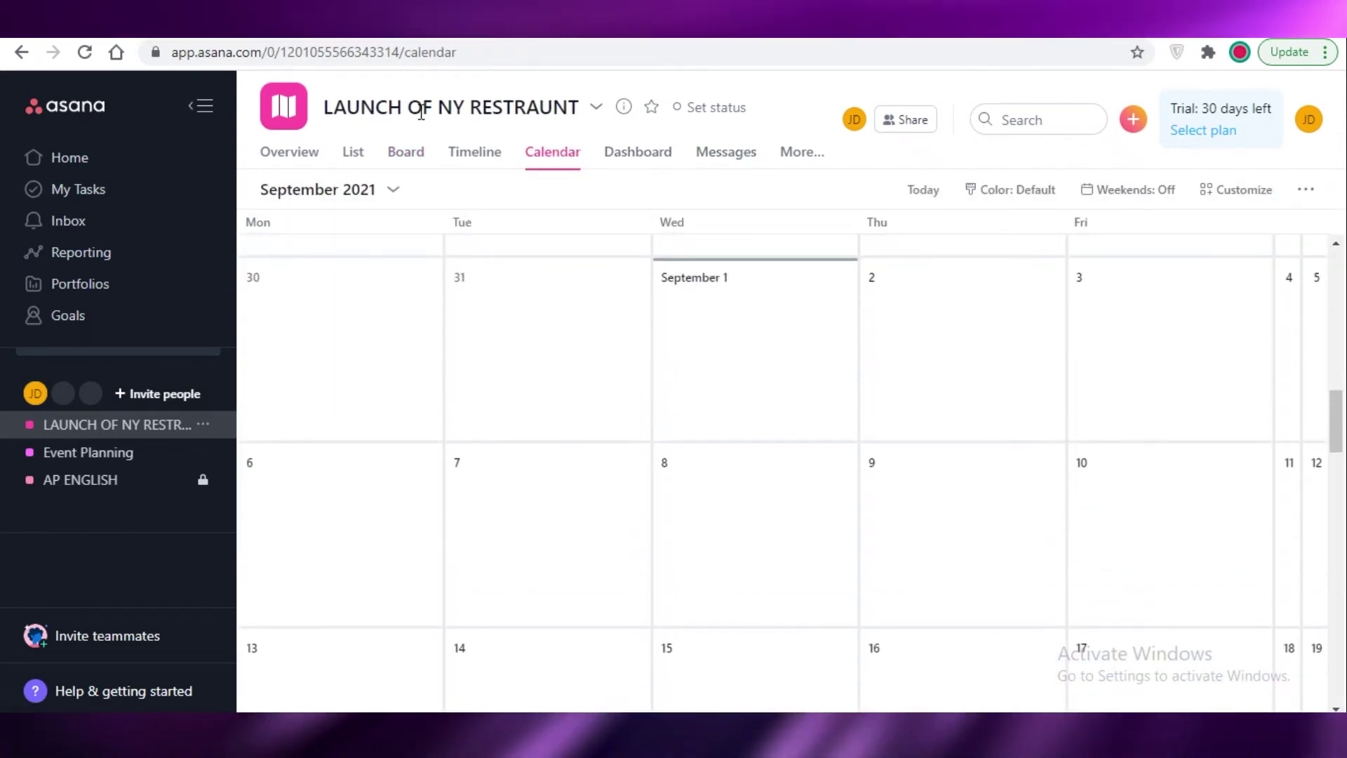
left_click(425, 163)
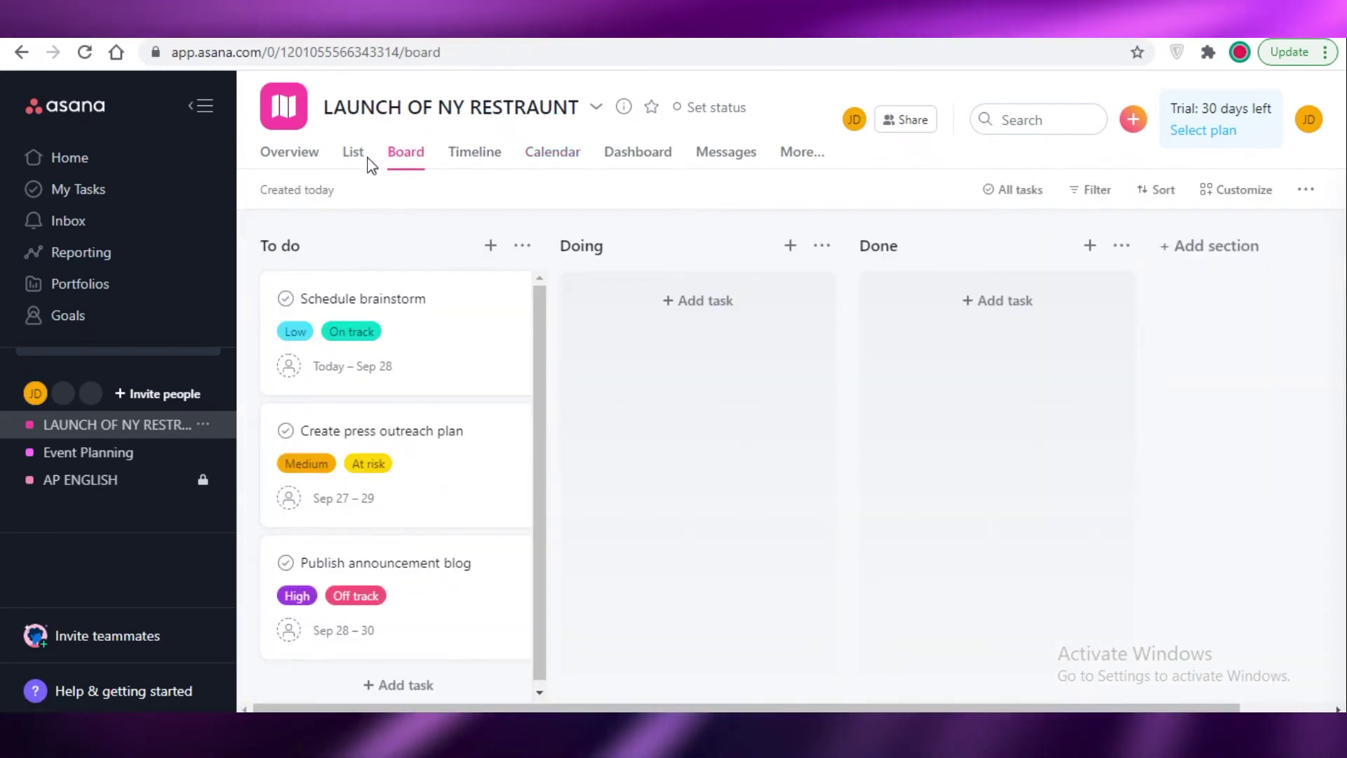
left_click(361, 165)
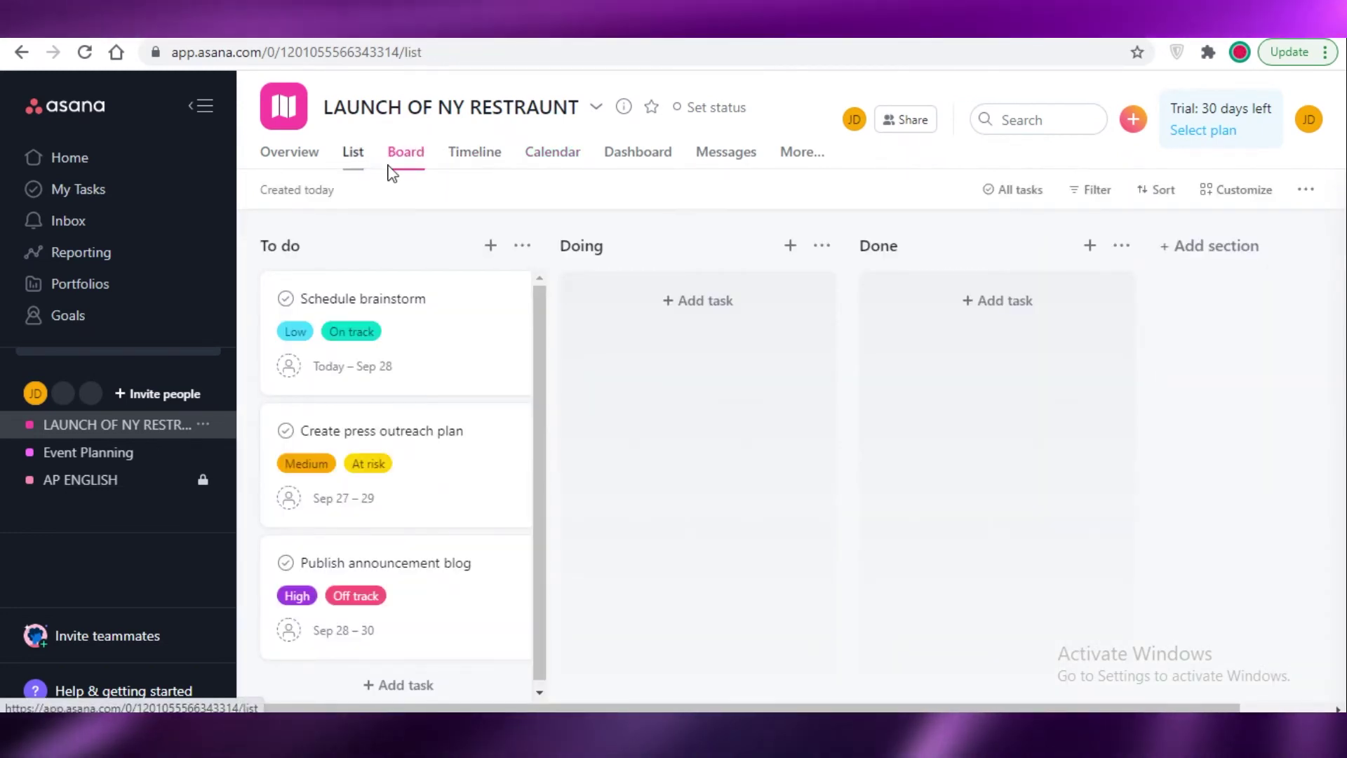
left_click(610, 18)
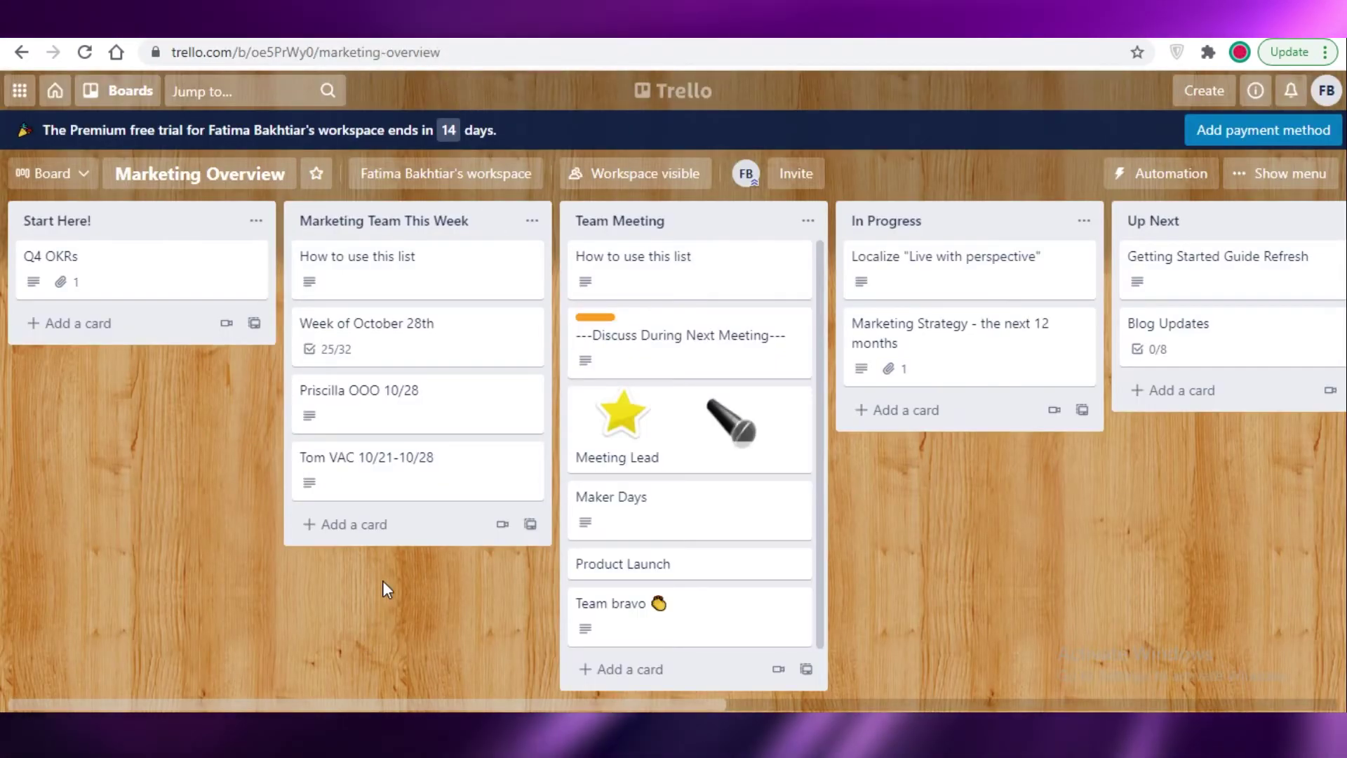
Show the Marketing Overview board in Map and Calendar views, ending back on the lists layout.
left_click(51, 174)
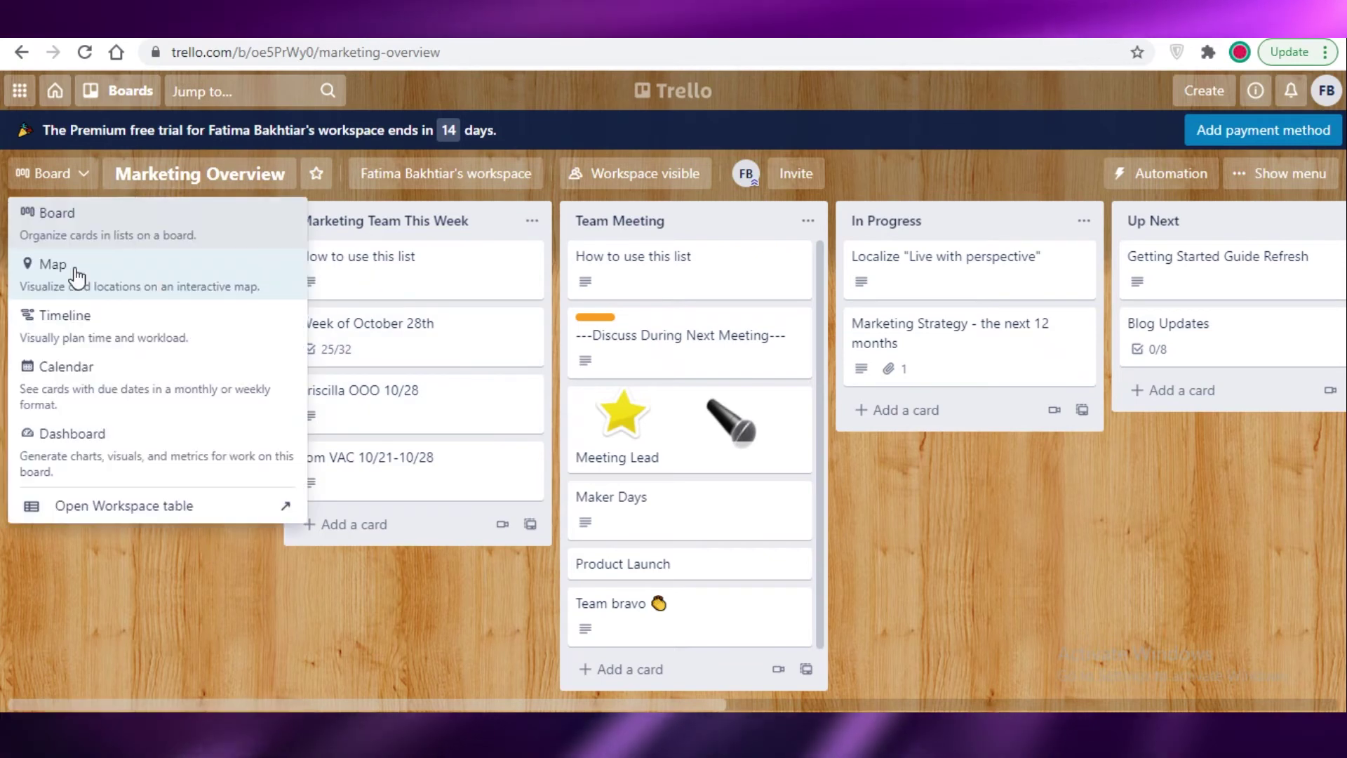
left_click(77, 274)
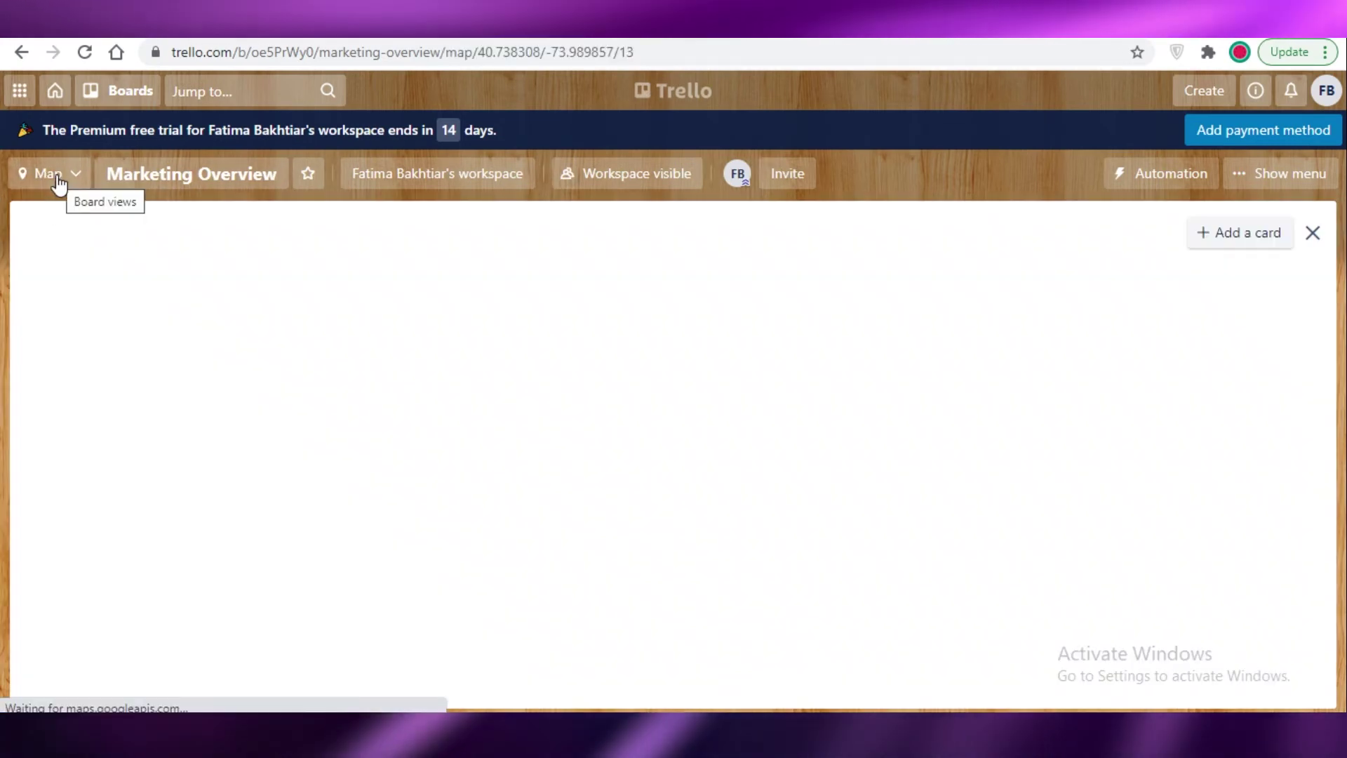
left_click(59, 181)
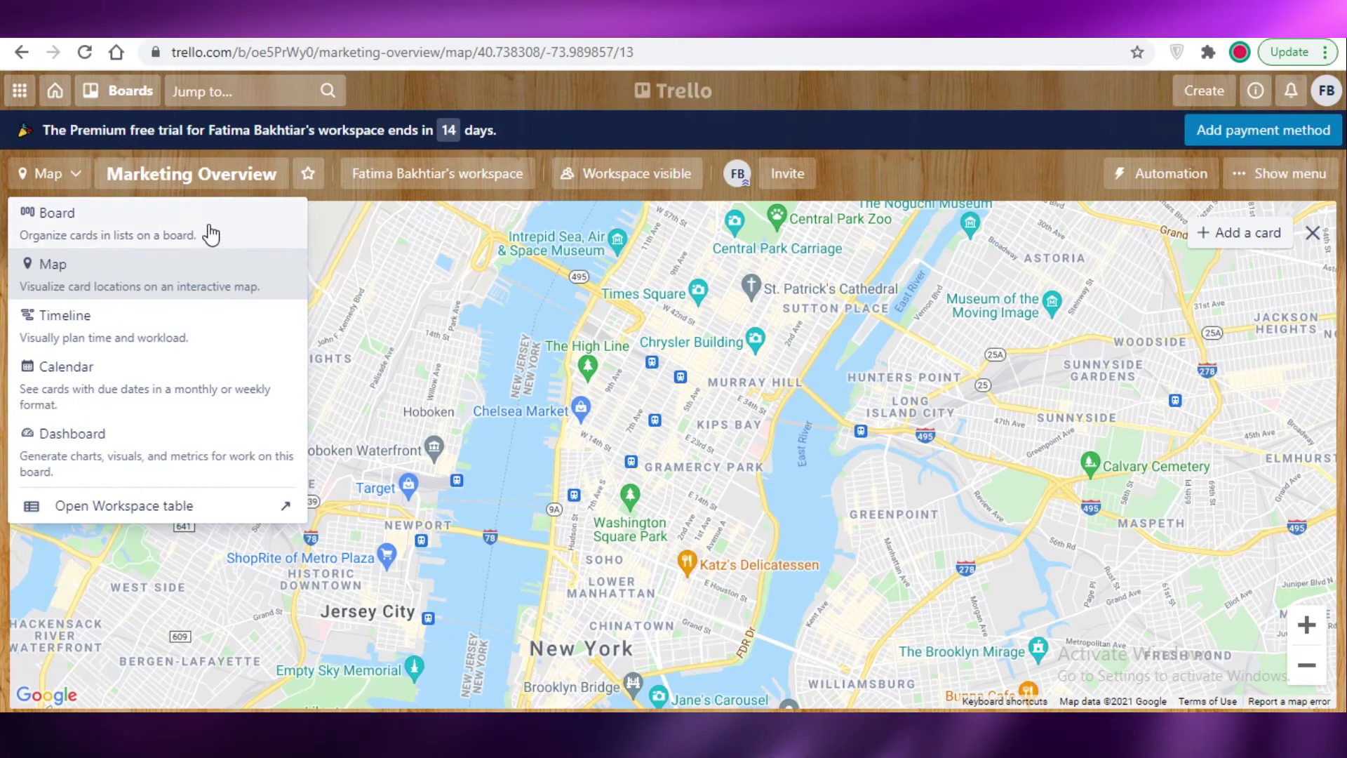
left_click(178, 233)
left_click(81, 172)
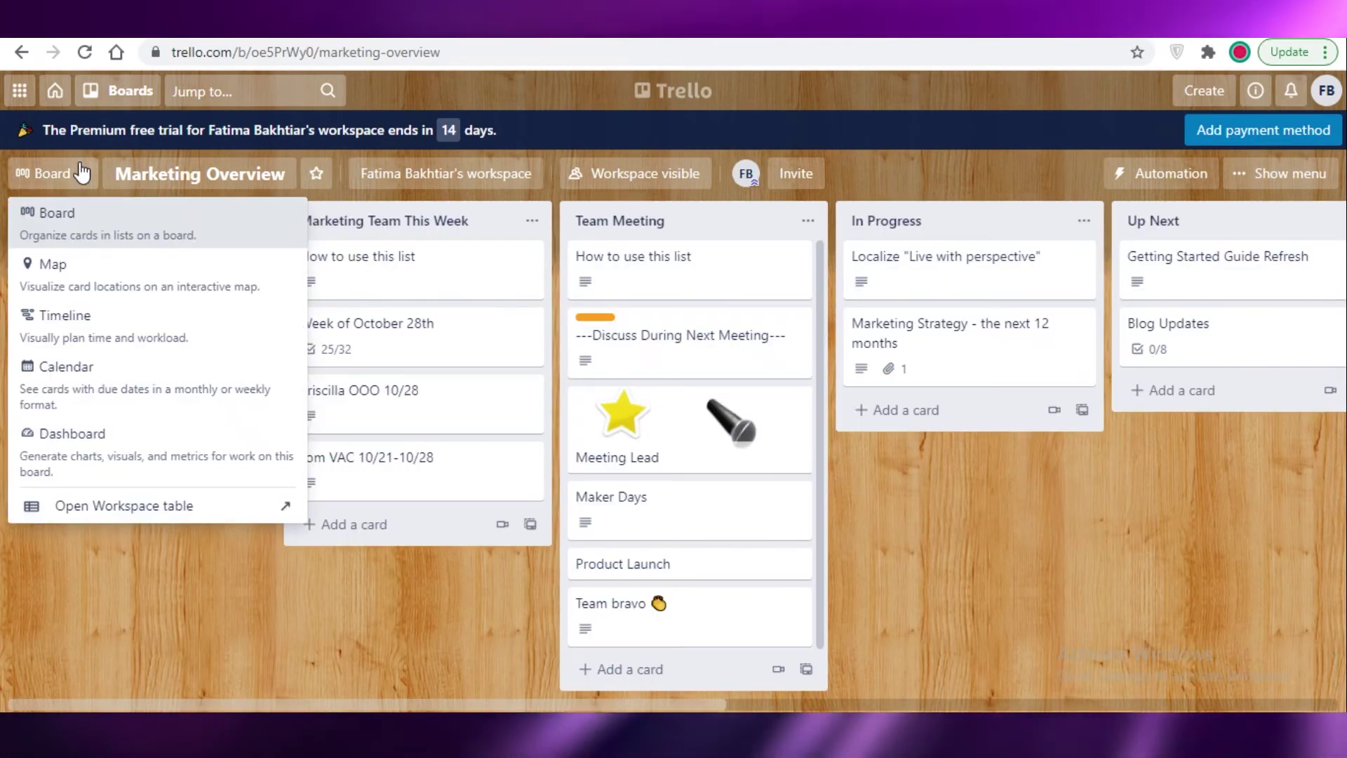
left_click(82, 173)
left_click(82, 172)
left_click(90, 366)
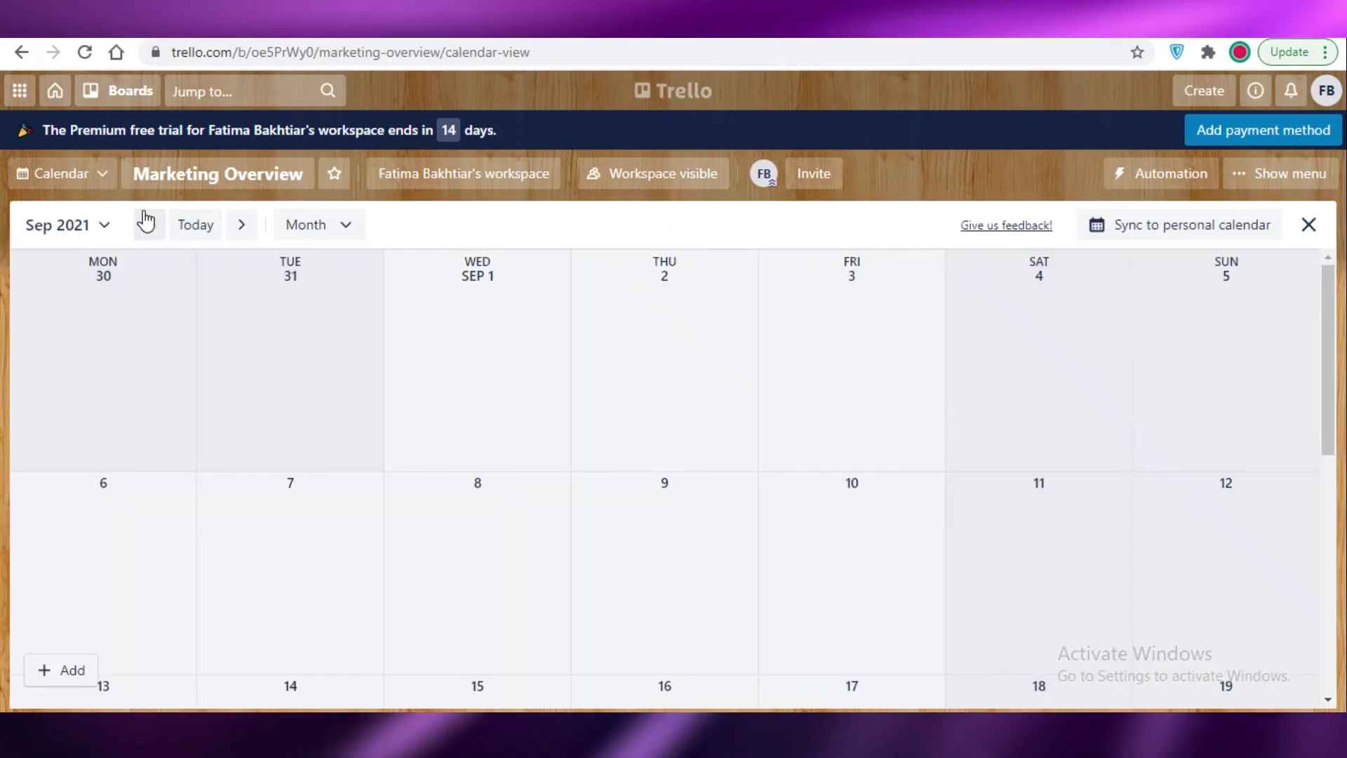
left_click(95, 181)
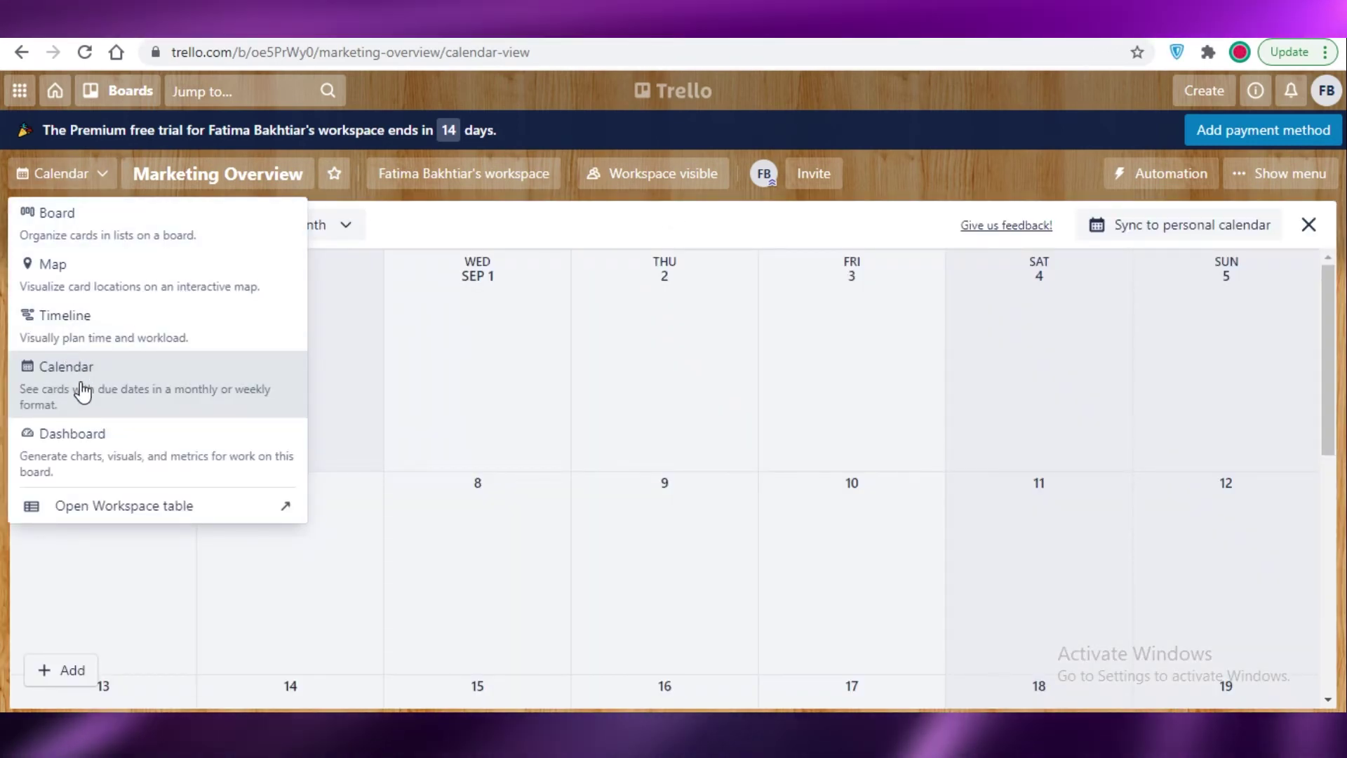
left_click(104, 246)
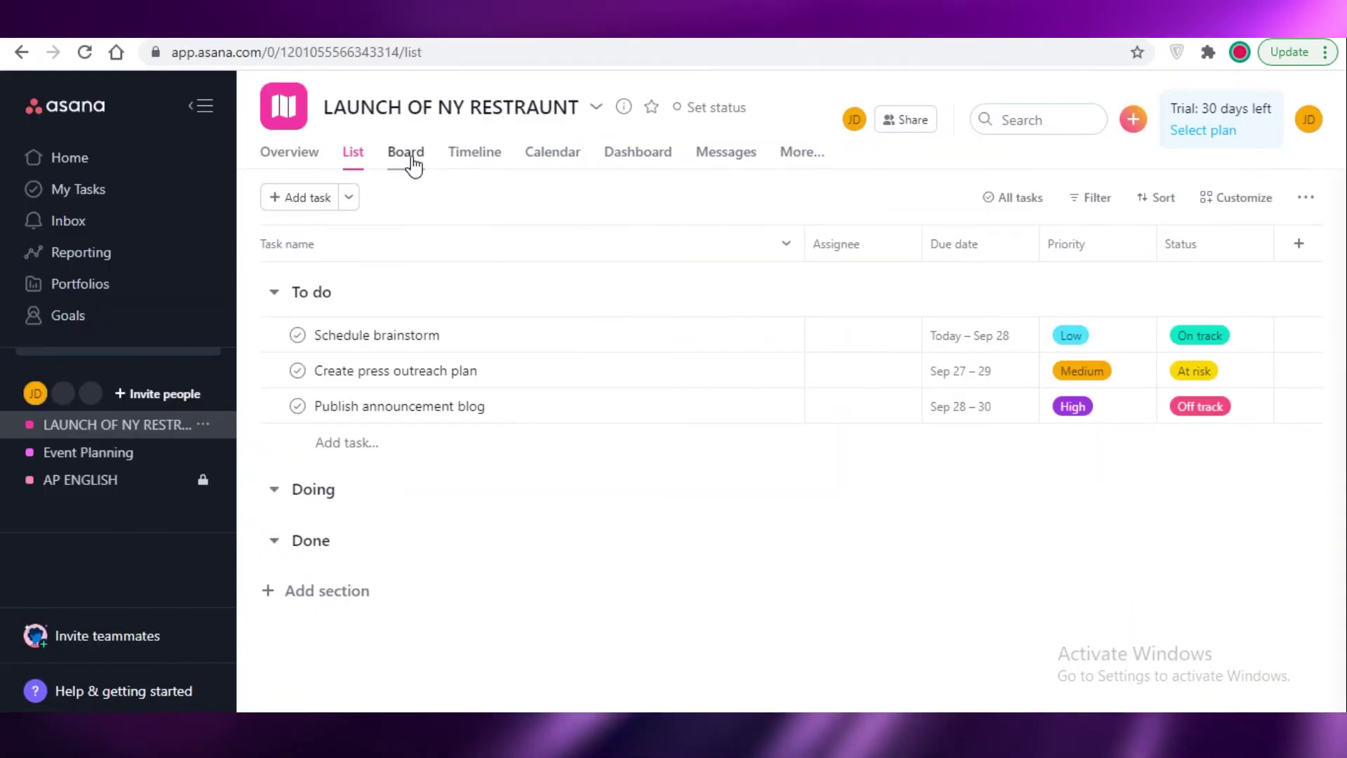
Show the Asana project as a board and give Trello's Marketing Overview a solid pink background.
left_click(413, 158)
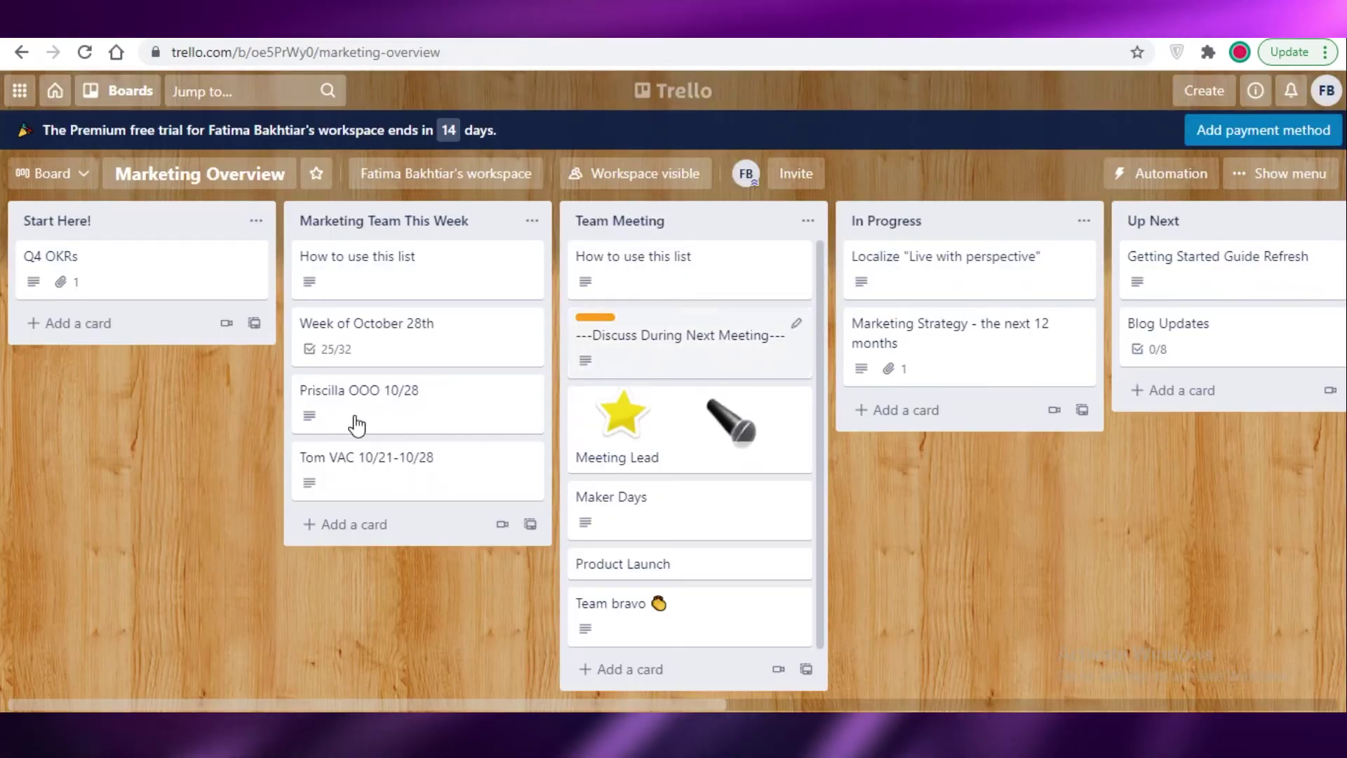
left_click(1272, 175)
left_click(1158, 261)
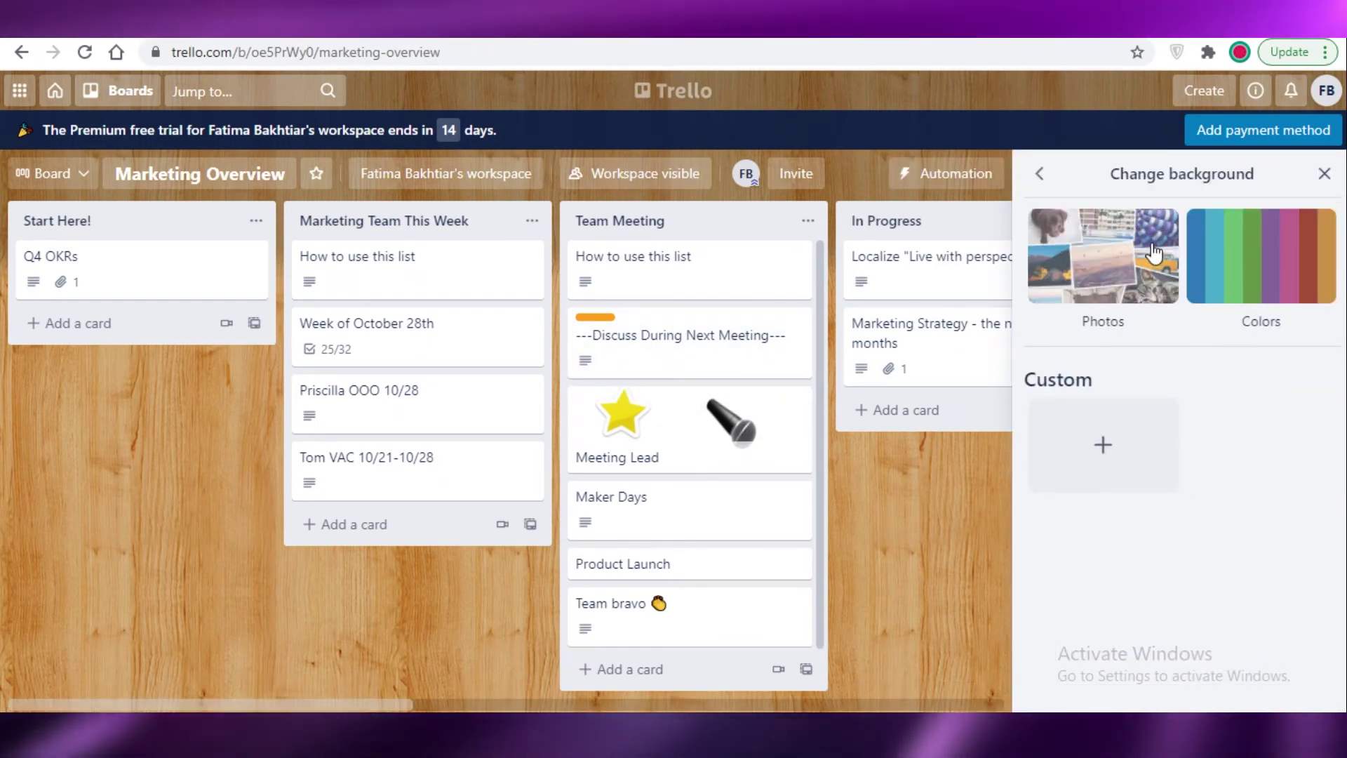
left_click(1308, 271)
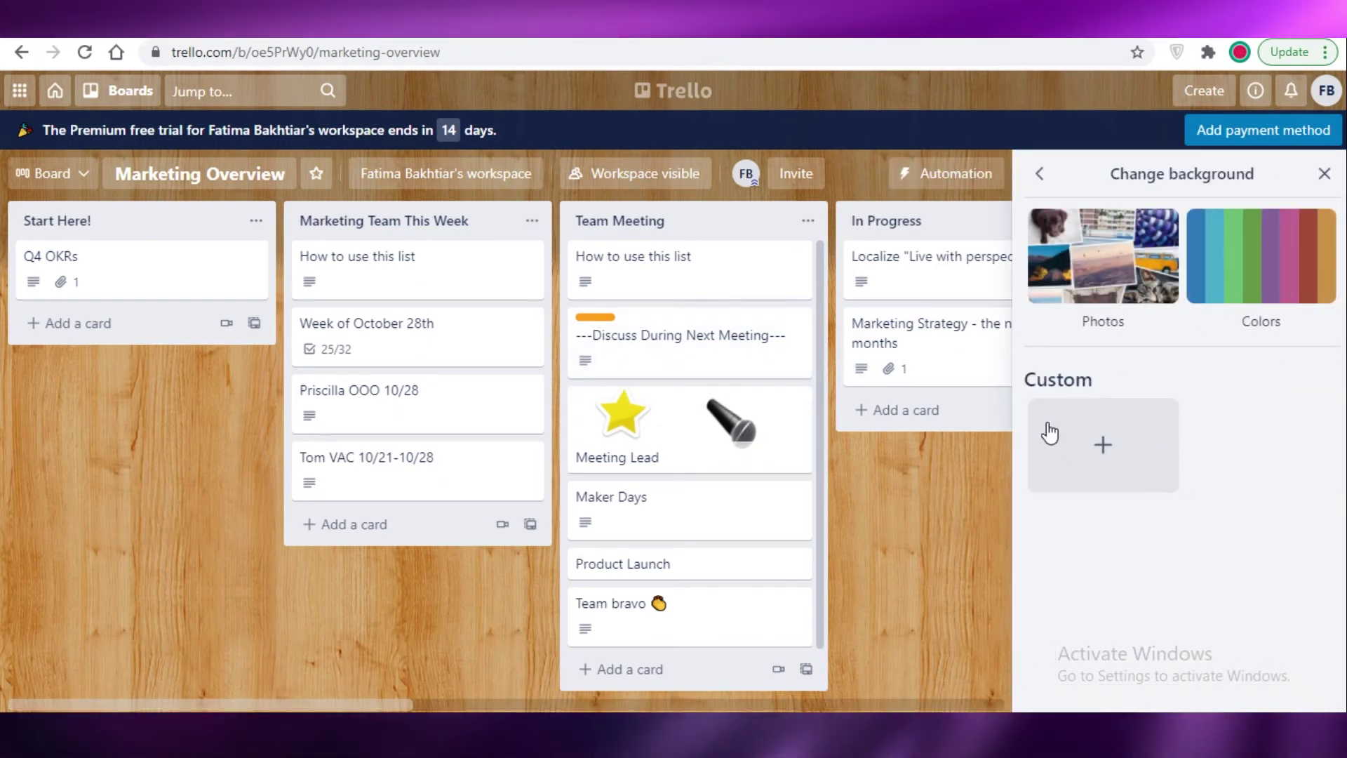
left_click(1293, 469)
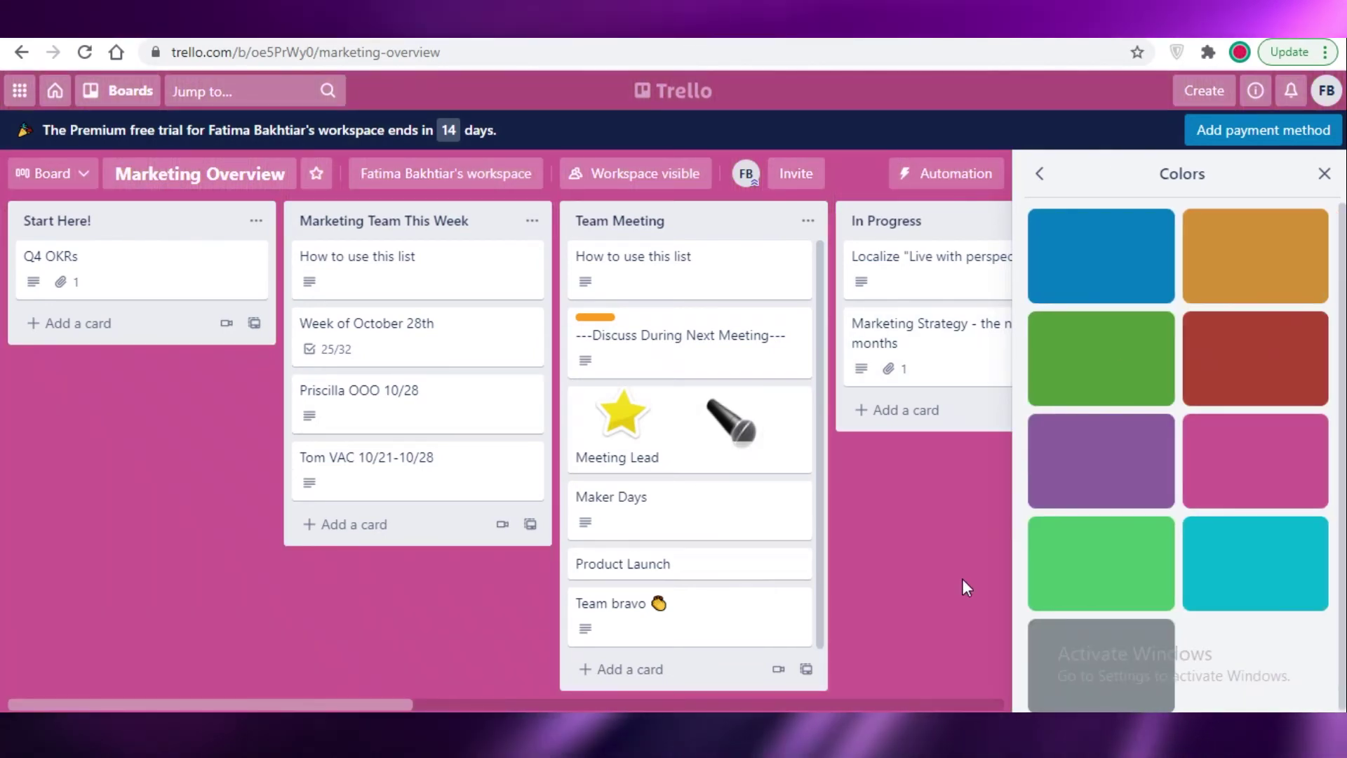
left_click(1324, 174)
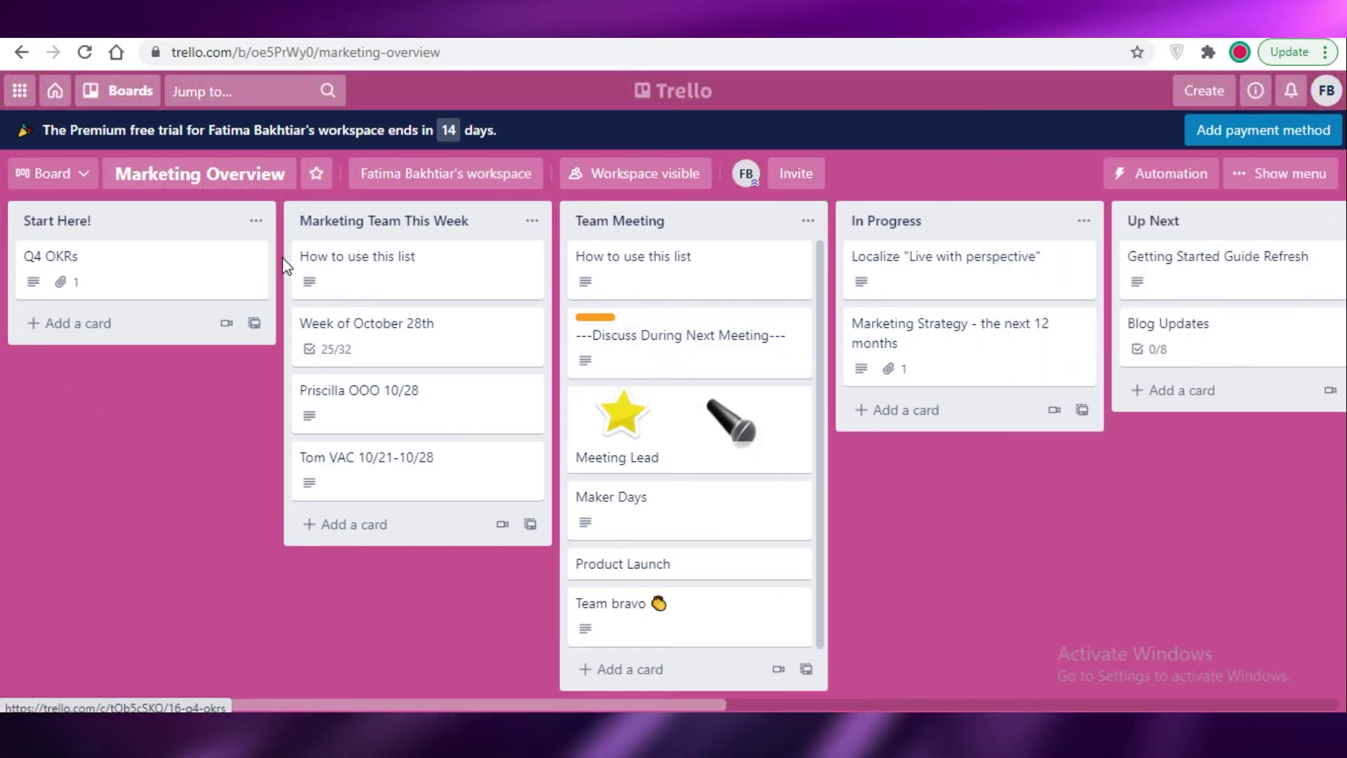
left_click(561, 18)
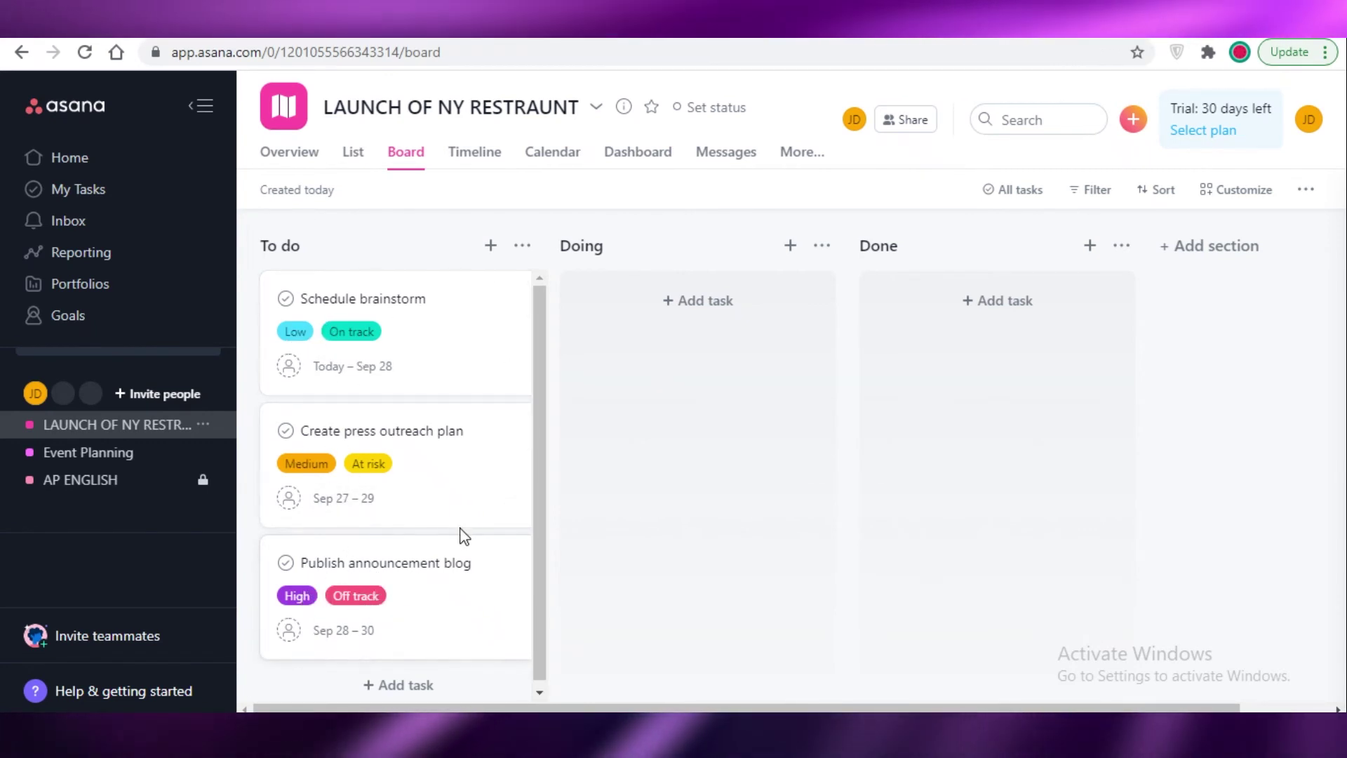
Open the Create press outreach plan task and edit its Status field options.
left_click(370, 473)
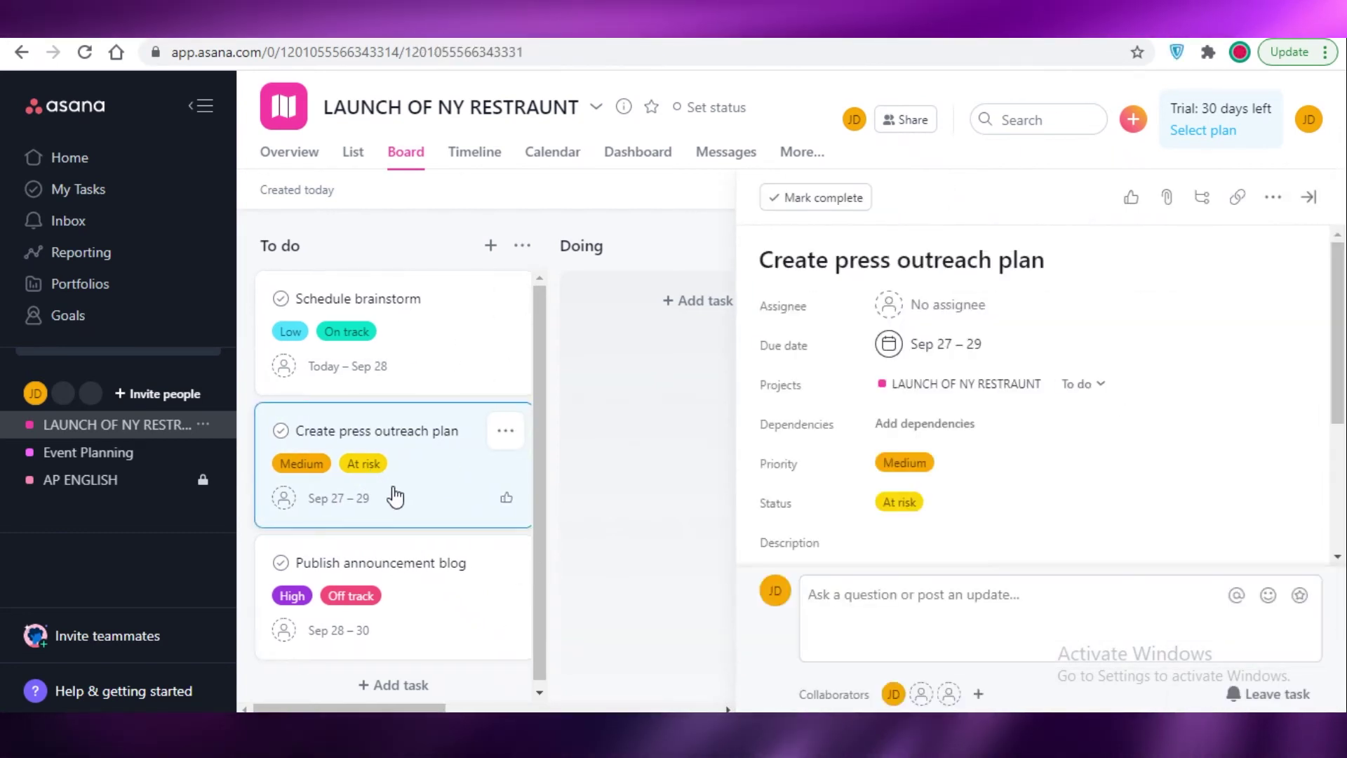
left_click(890, 504)
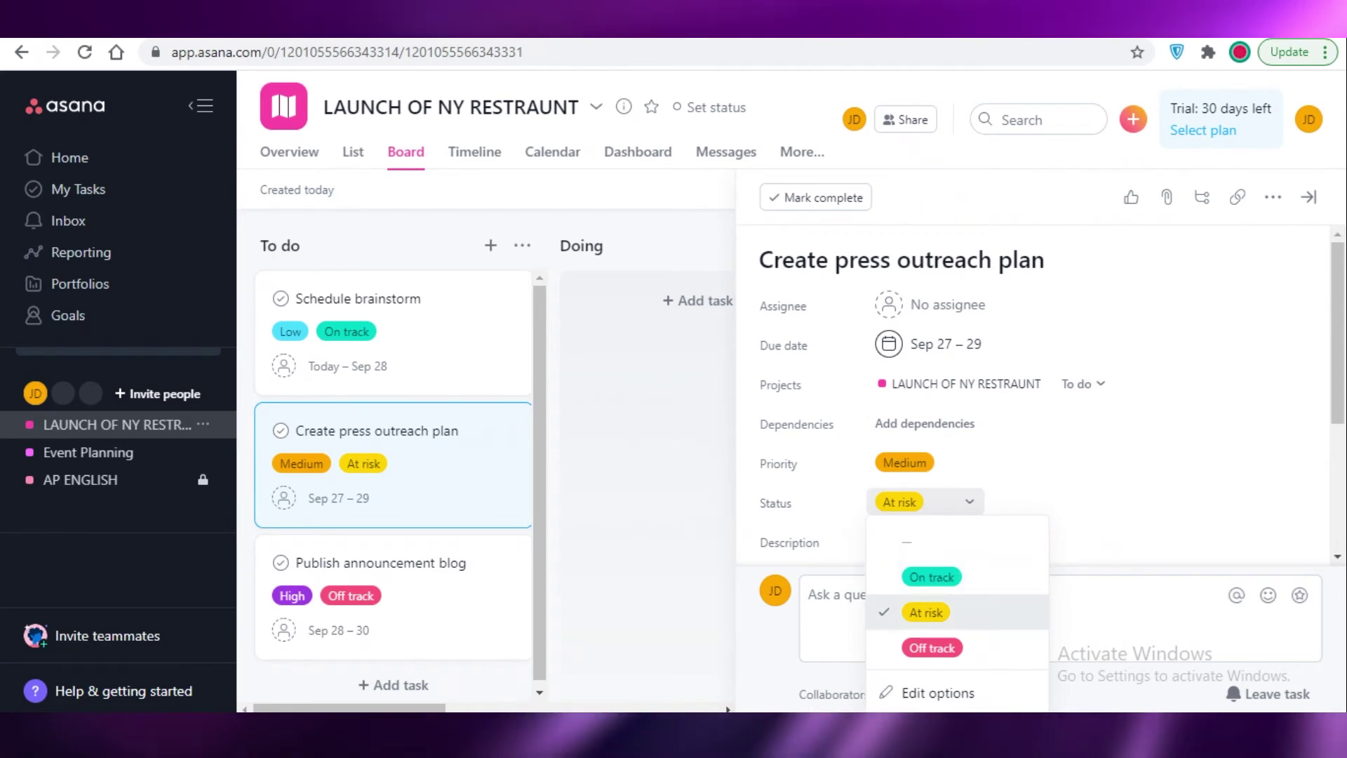
left_click(933, 693)
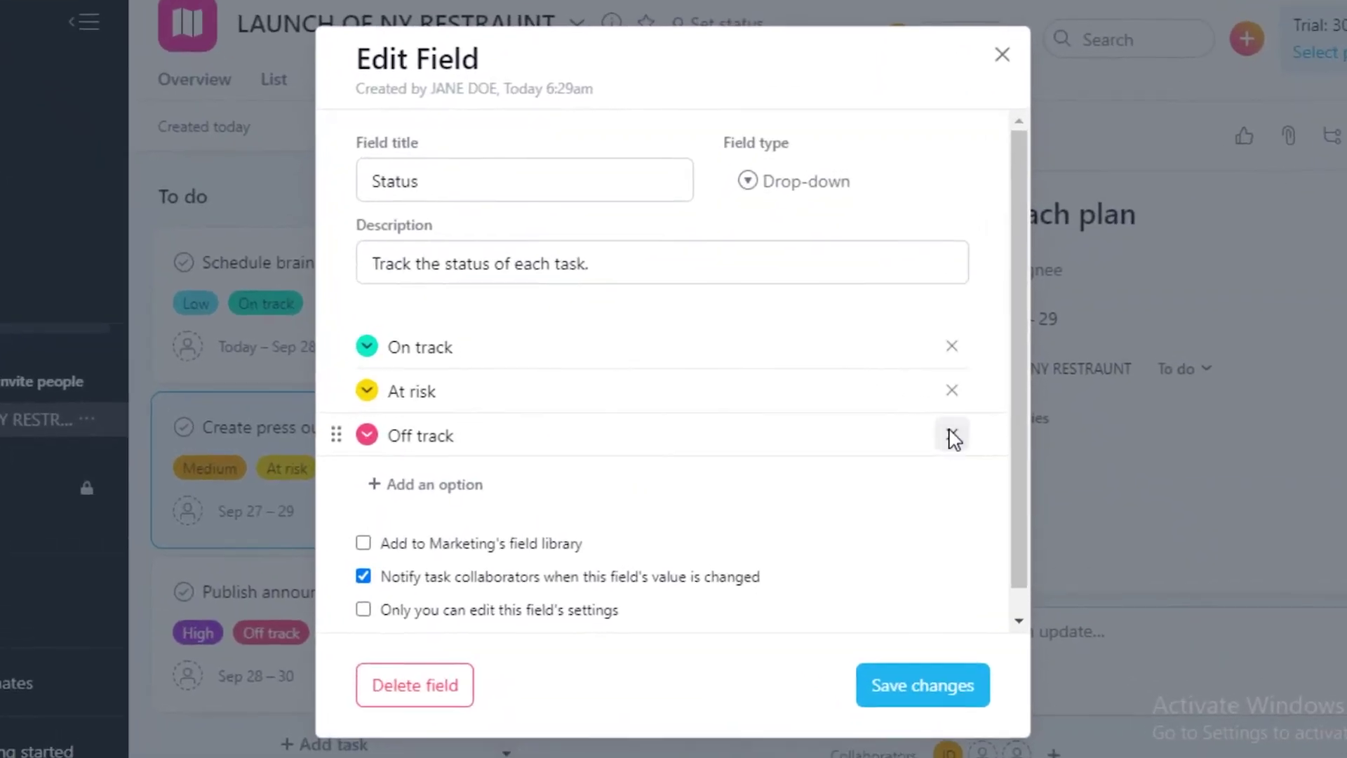
Replace the Off track status option with a blank magenta option and save the field.
left_click(953, 435)
left_click(354, 442)
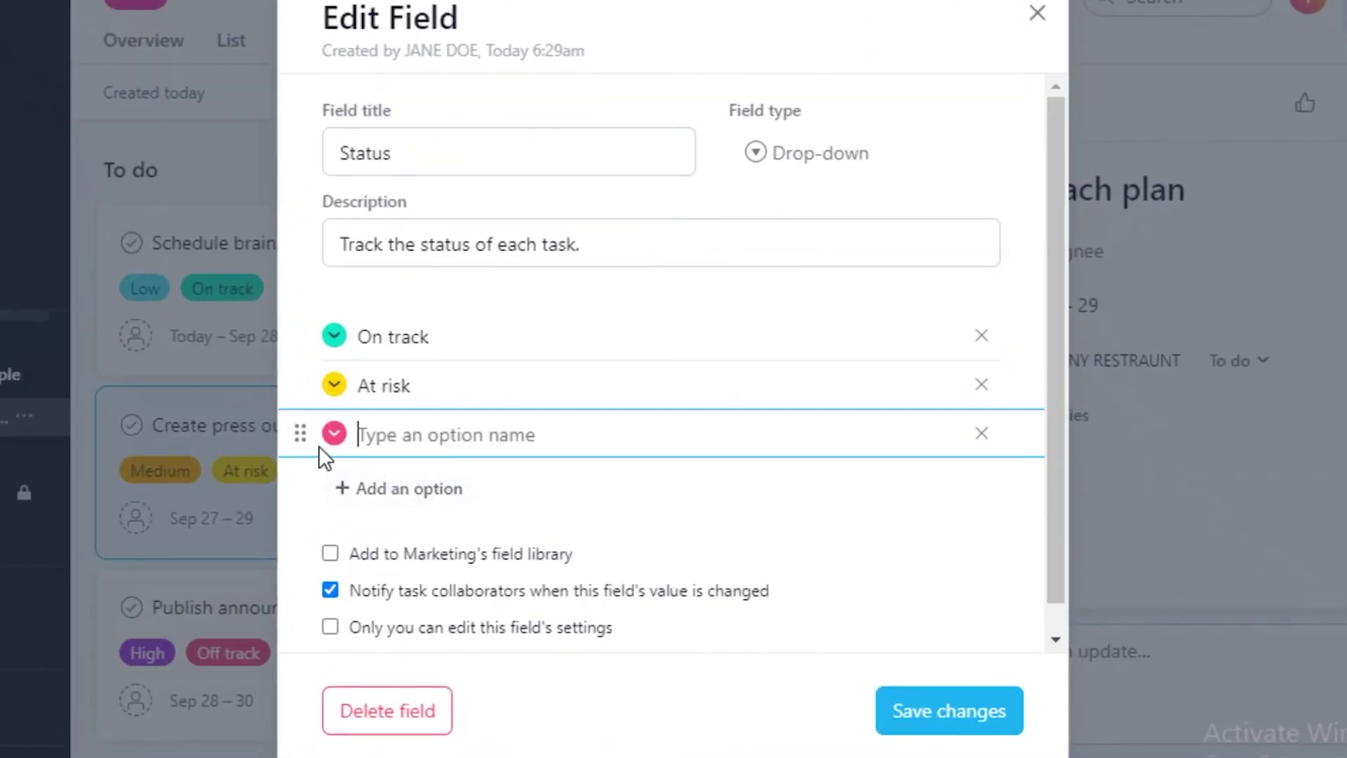
left_click(335, 435)
left_click(222, 499)
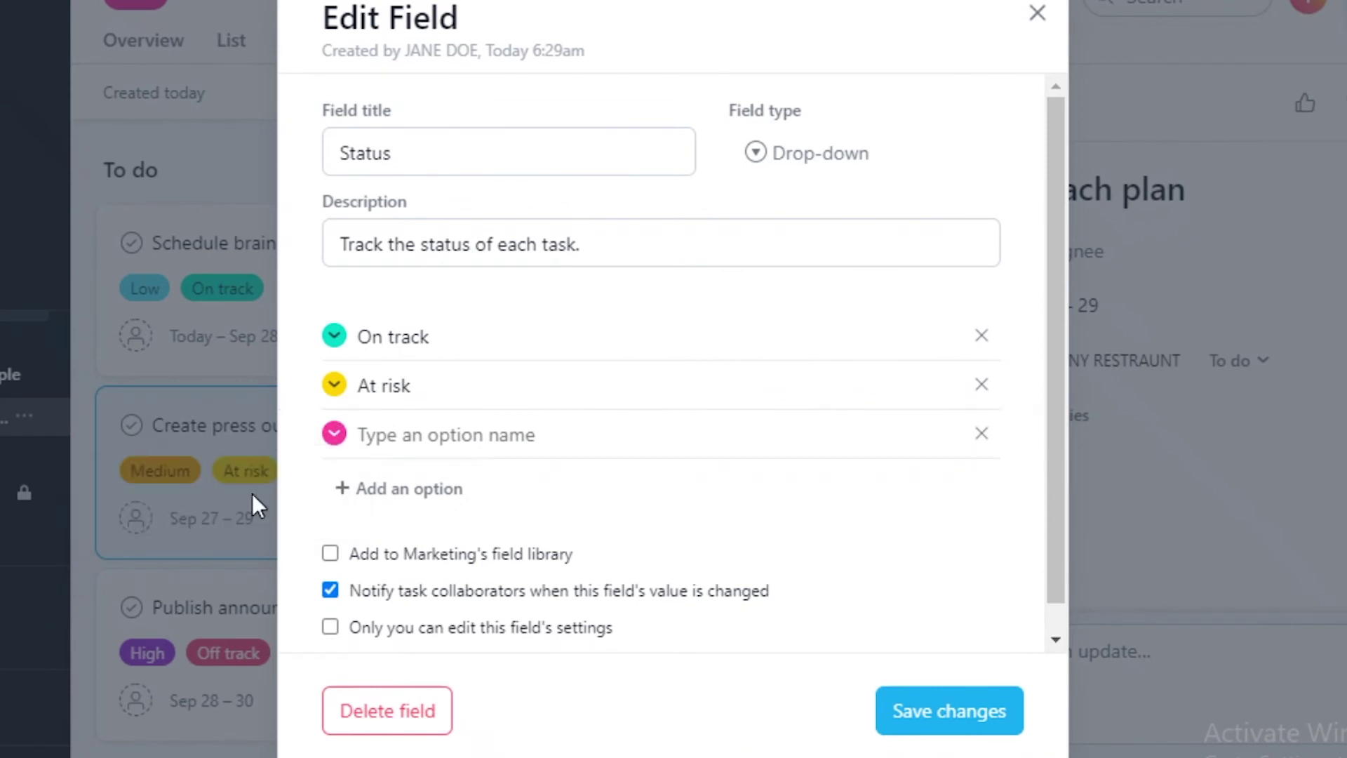
left_click(335, 435)
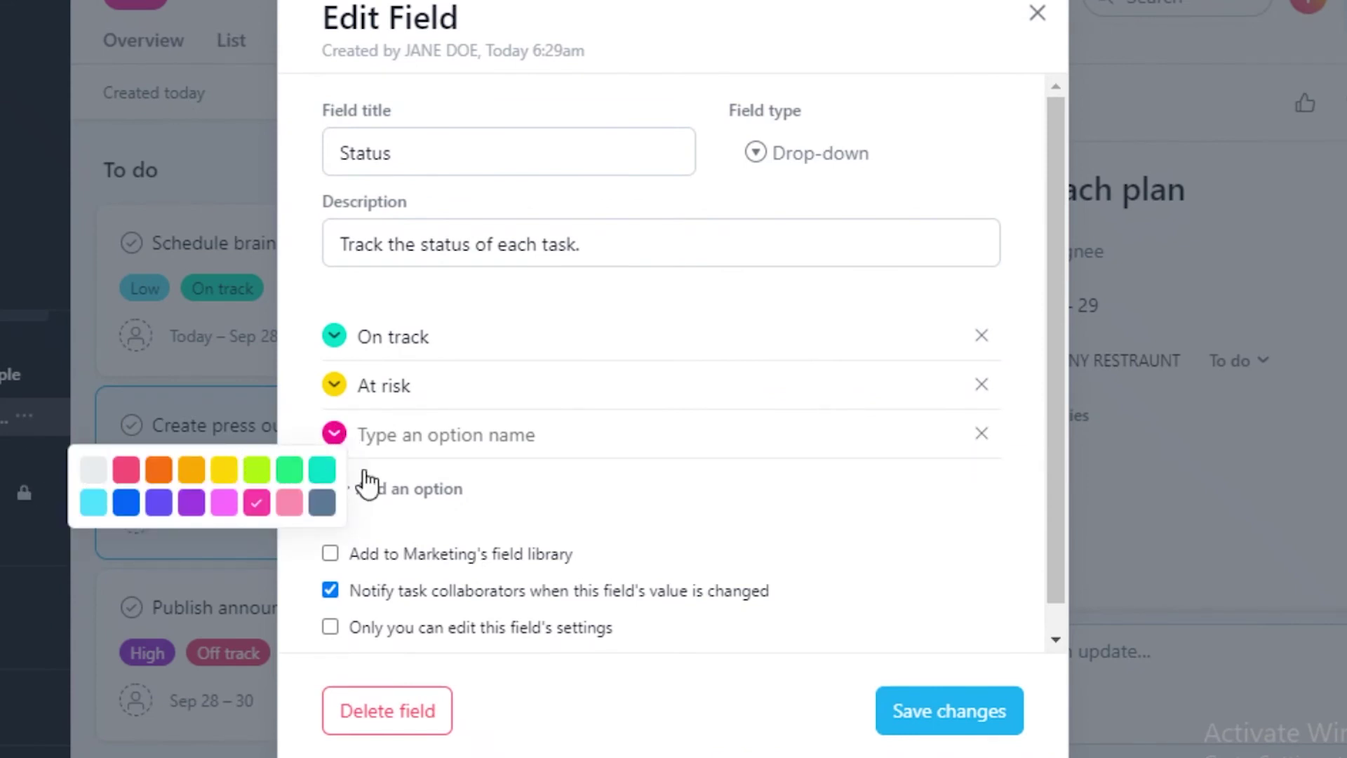
left_click(800, 659)
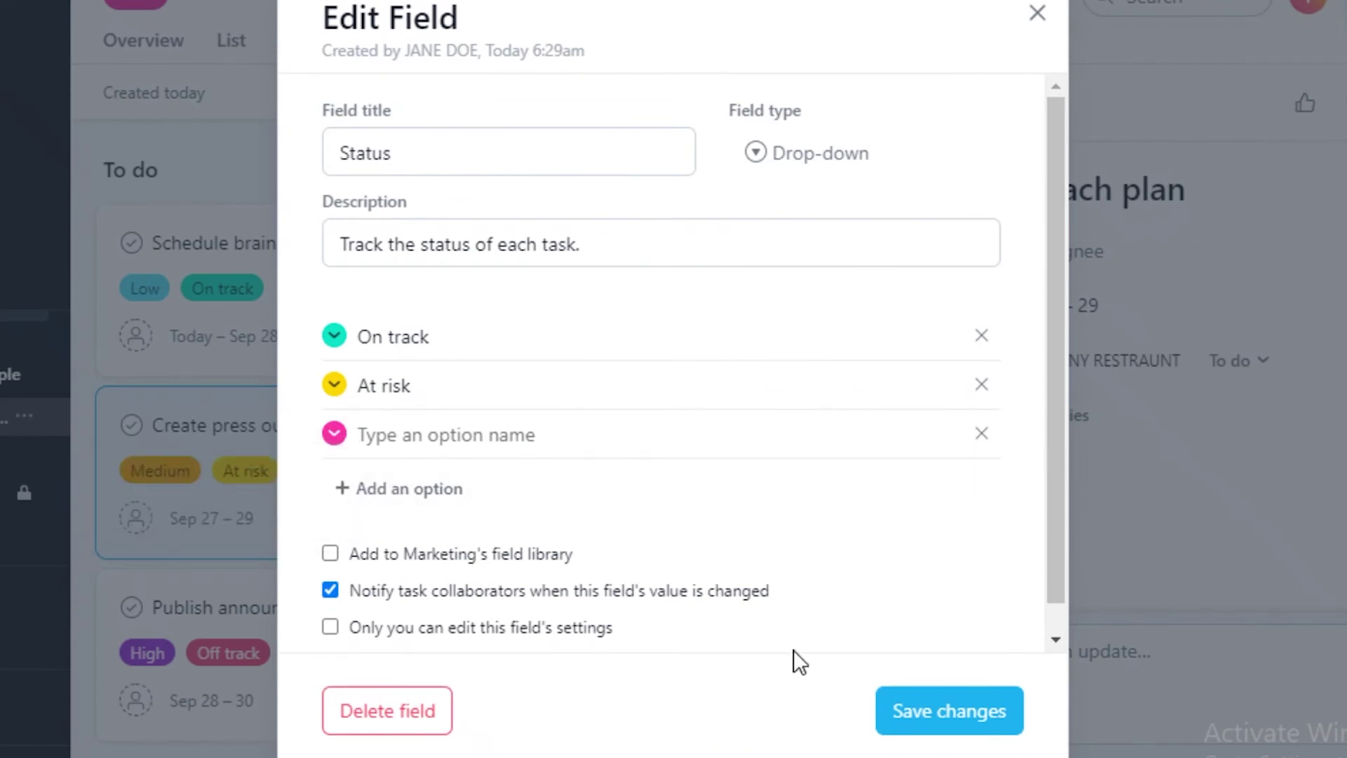
left_click(982, 712)
scroll(1077, 557, "down", 5)
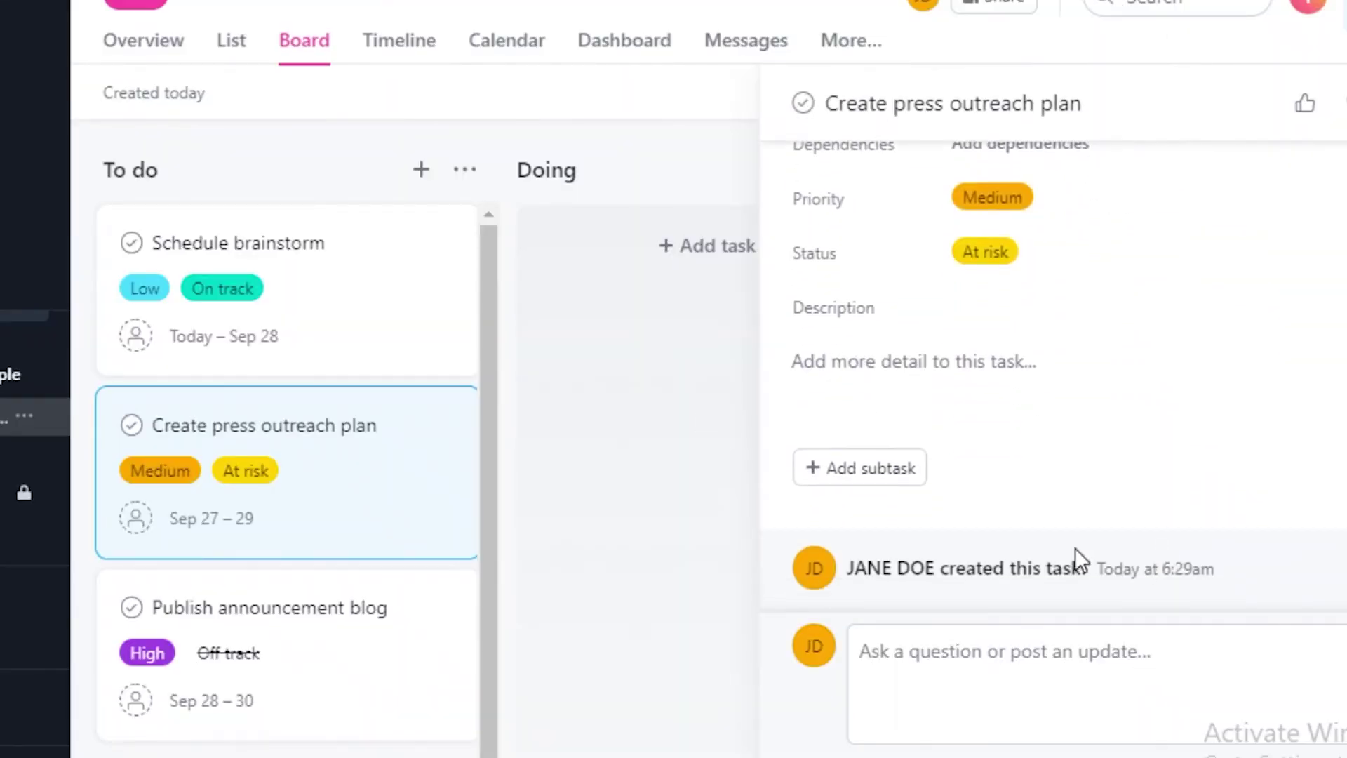
key("Escape")
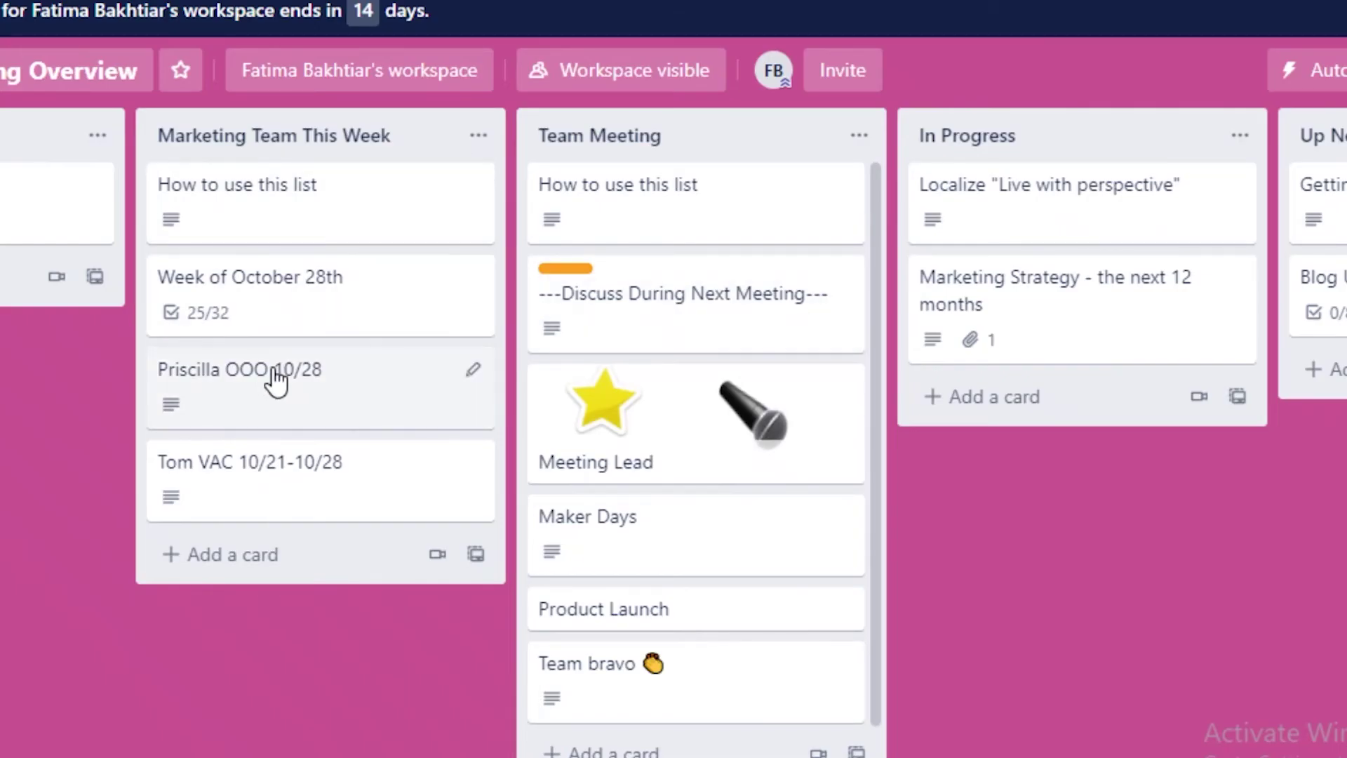
Open the Publish announcement blog task and show its Sep 28 – 30 due-date calendar.
left_click(280, 382)
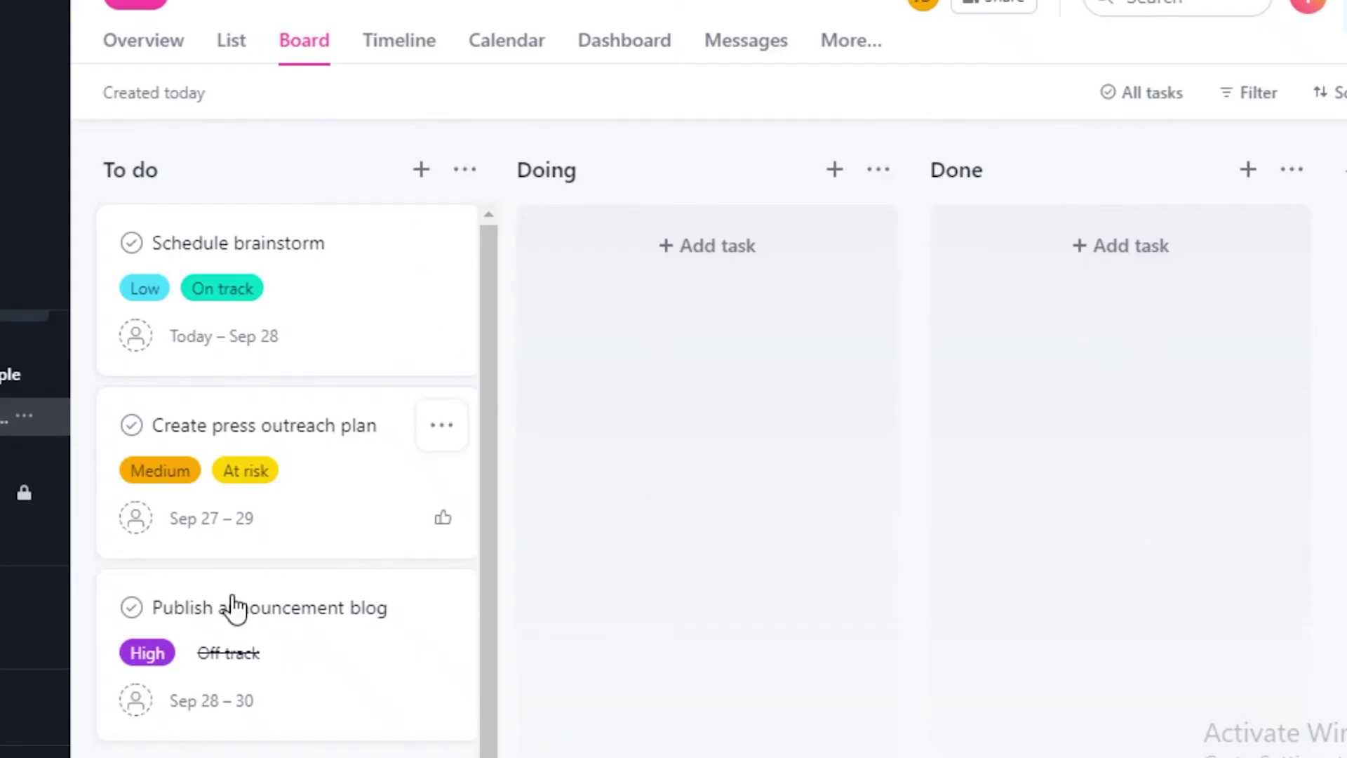
scroll(234, 608, "down", 1)
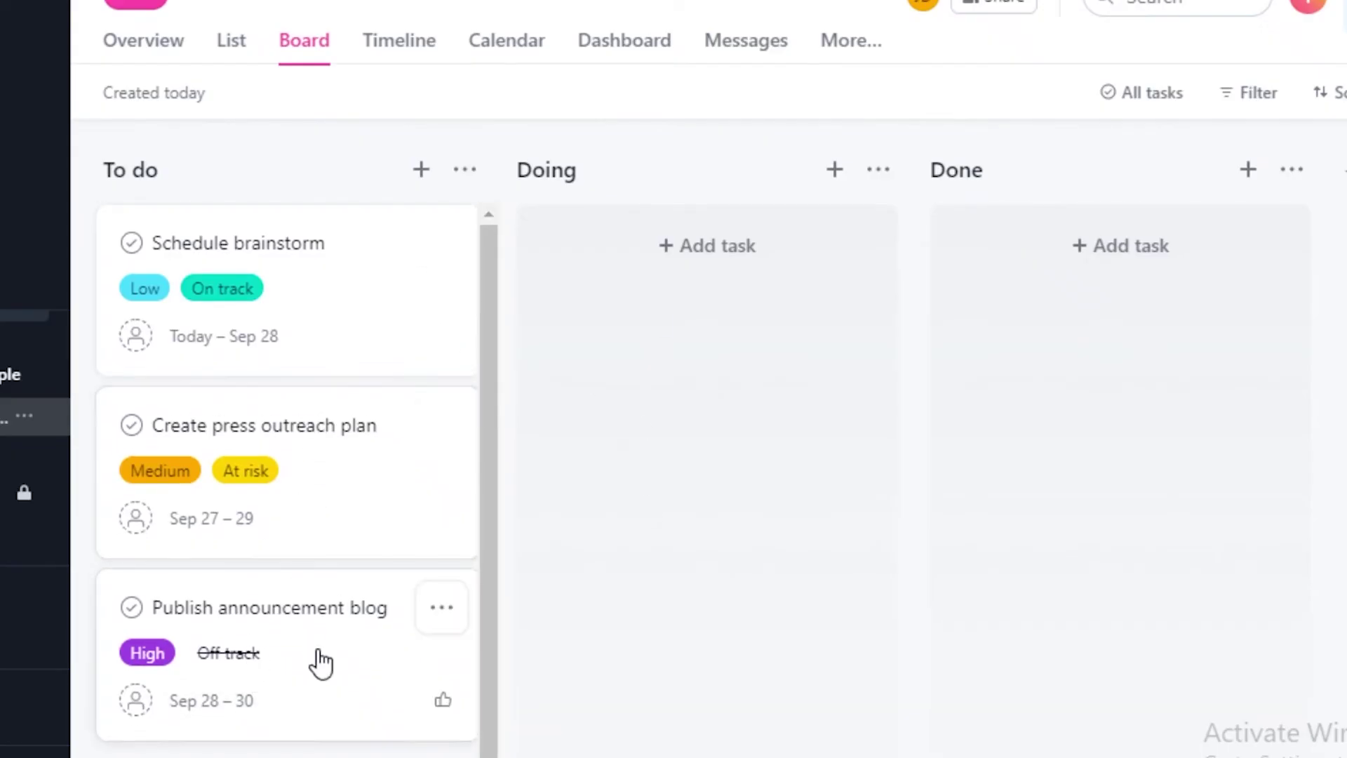
left_click(316, 658)
scroll(922, 261, "up", 2)
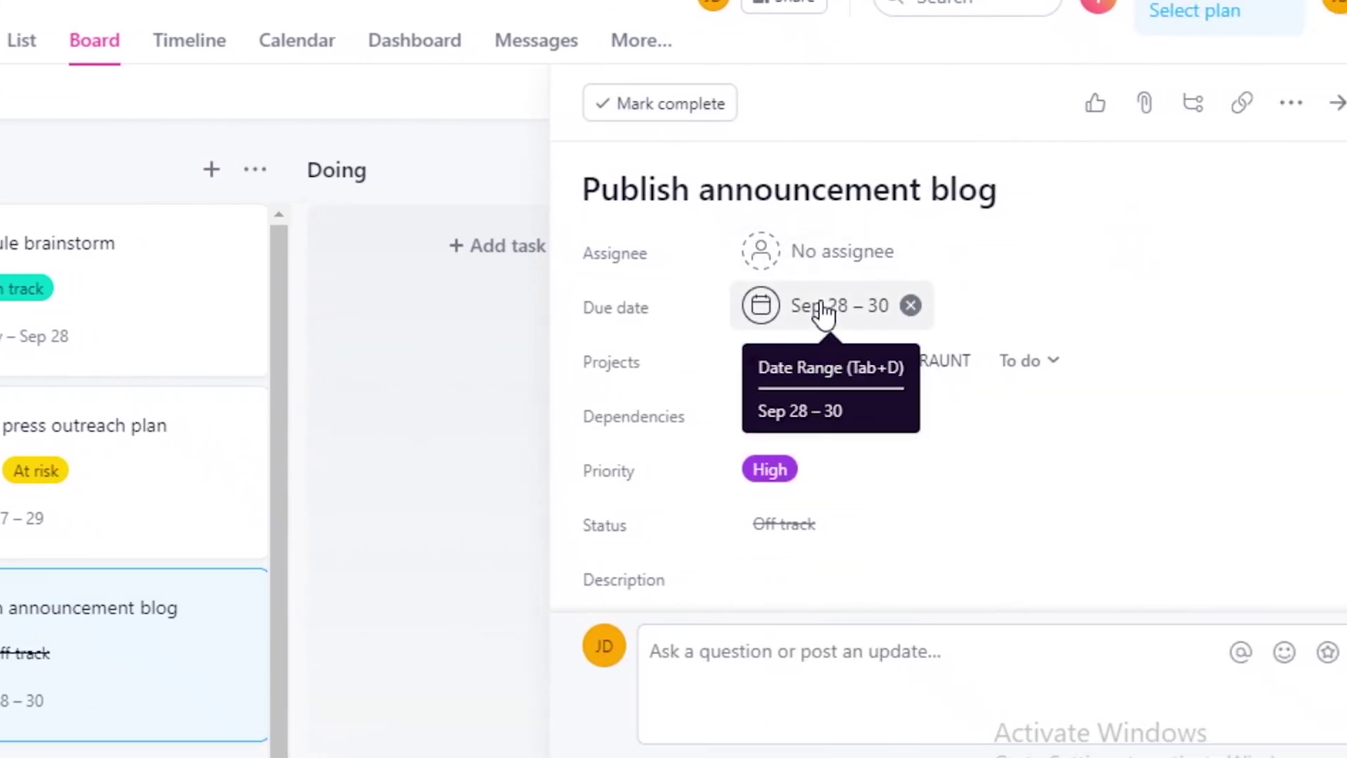
left_click(822, 312)
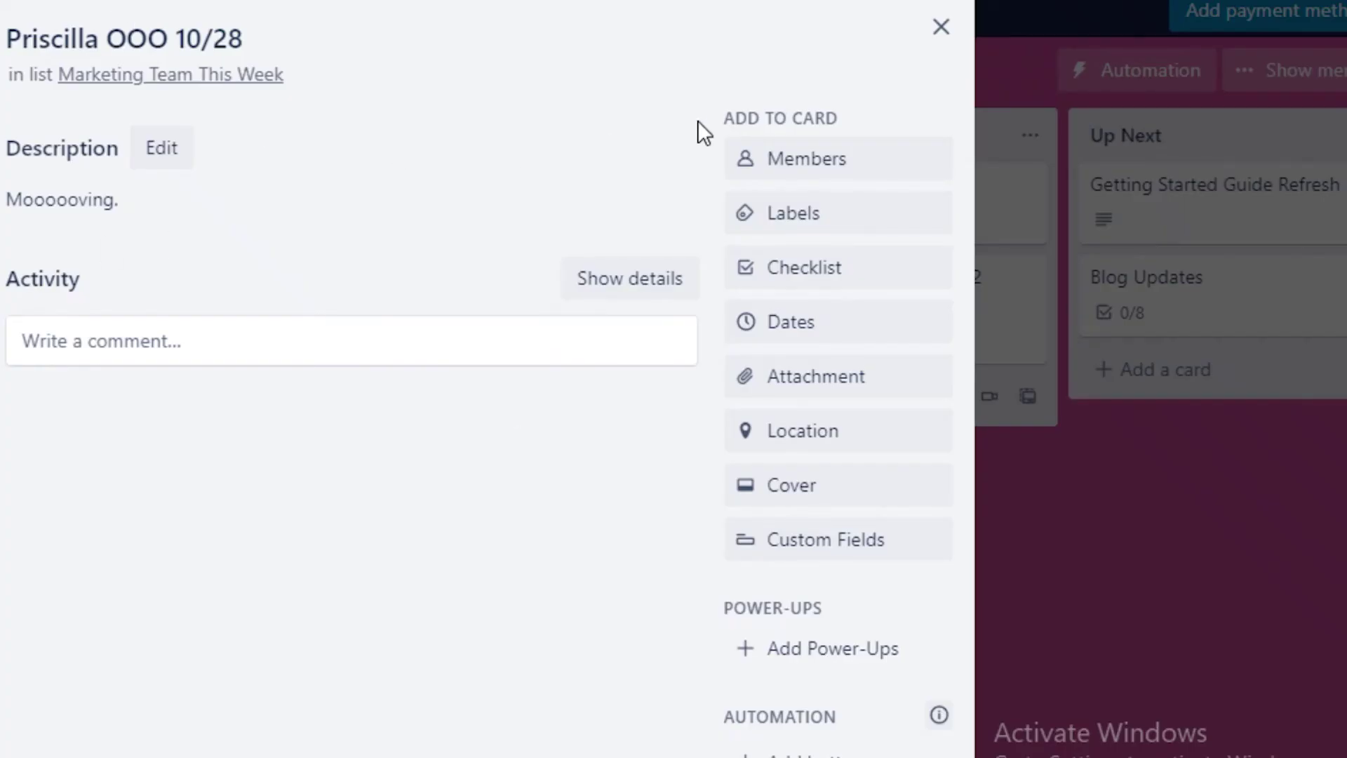
left_click(756, 341)
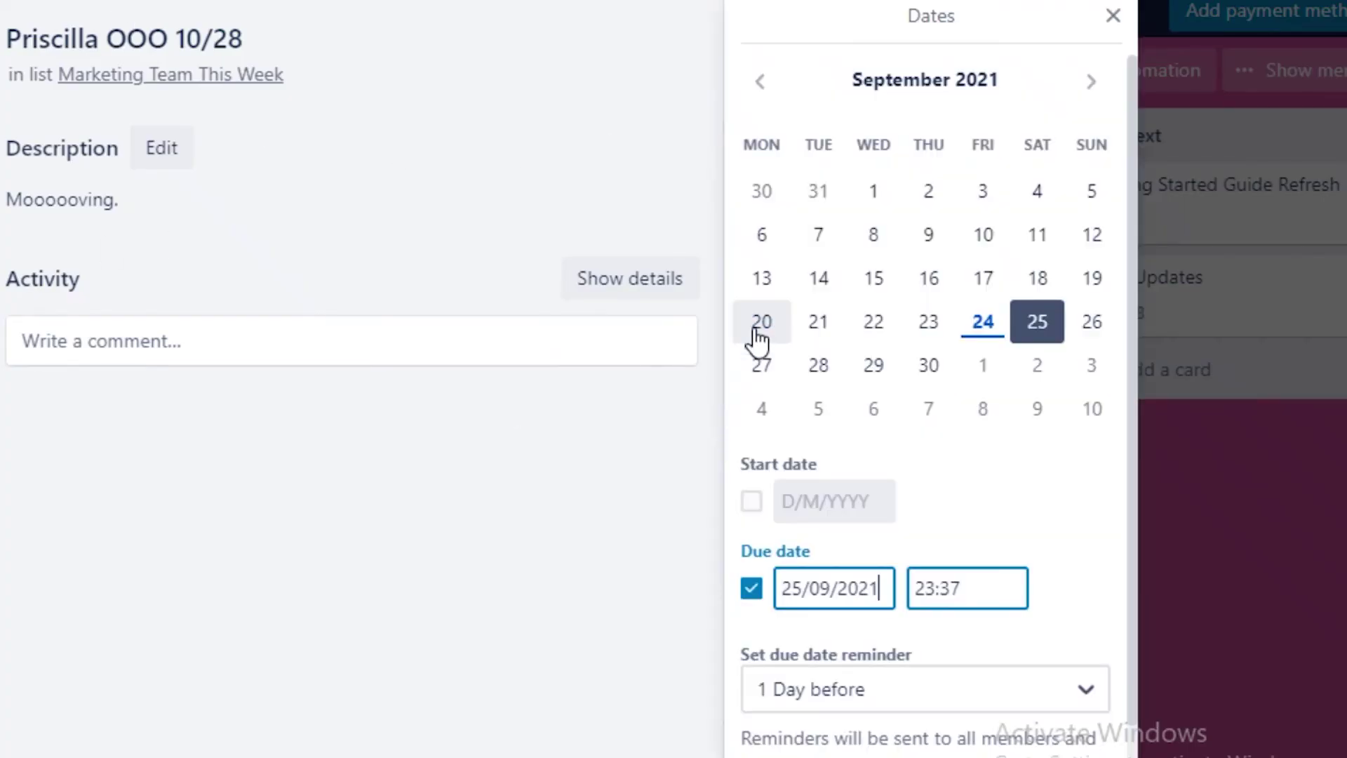
scroll(896, 604, "down", 2)
left_click(896, 589)
left_click(842, 733)
left_click(915, 588)
scroll(891, 674, "down", 3)
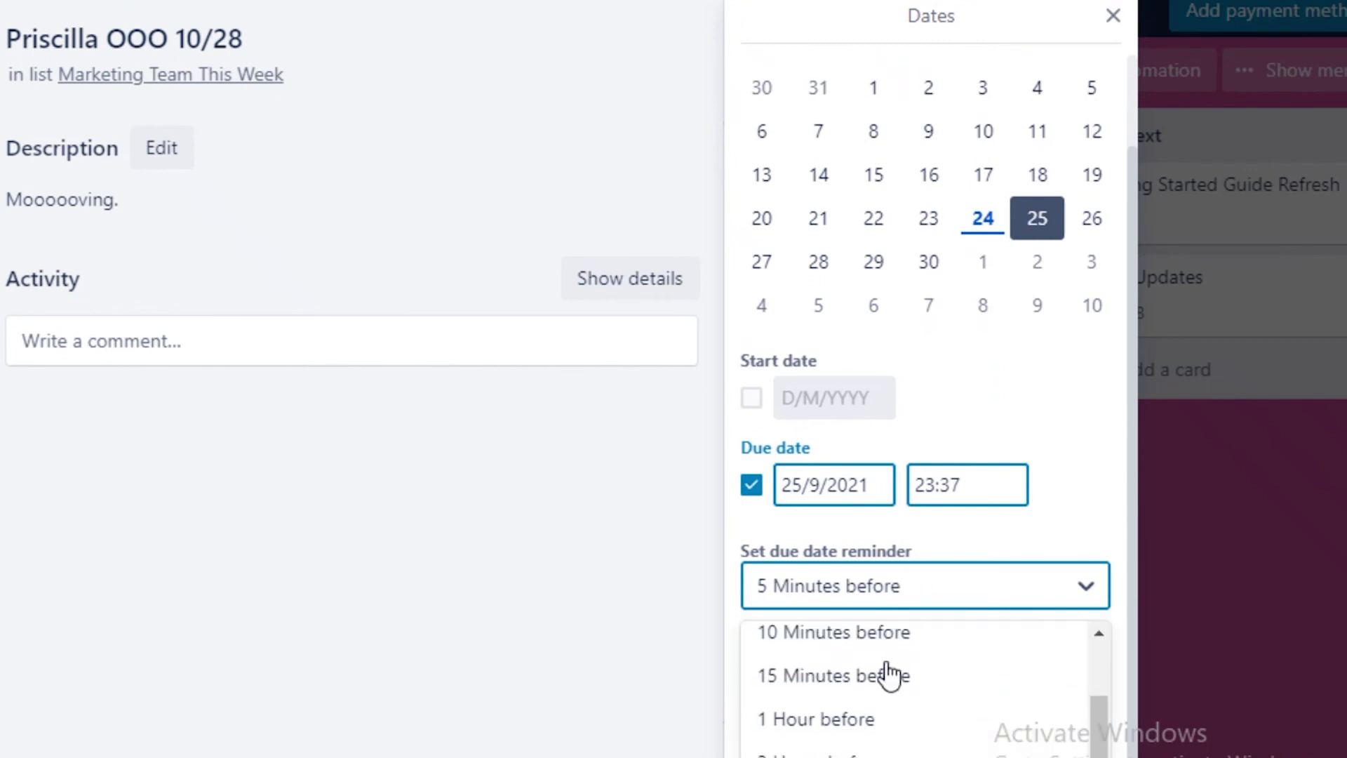
left_click(860, 689)
left_click(400, 574)
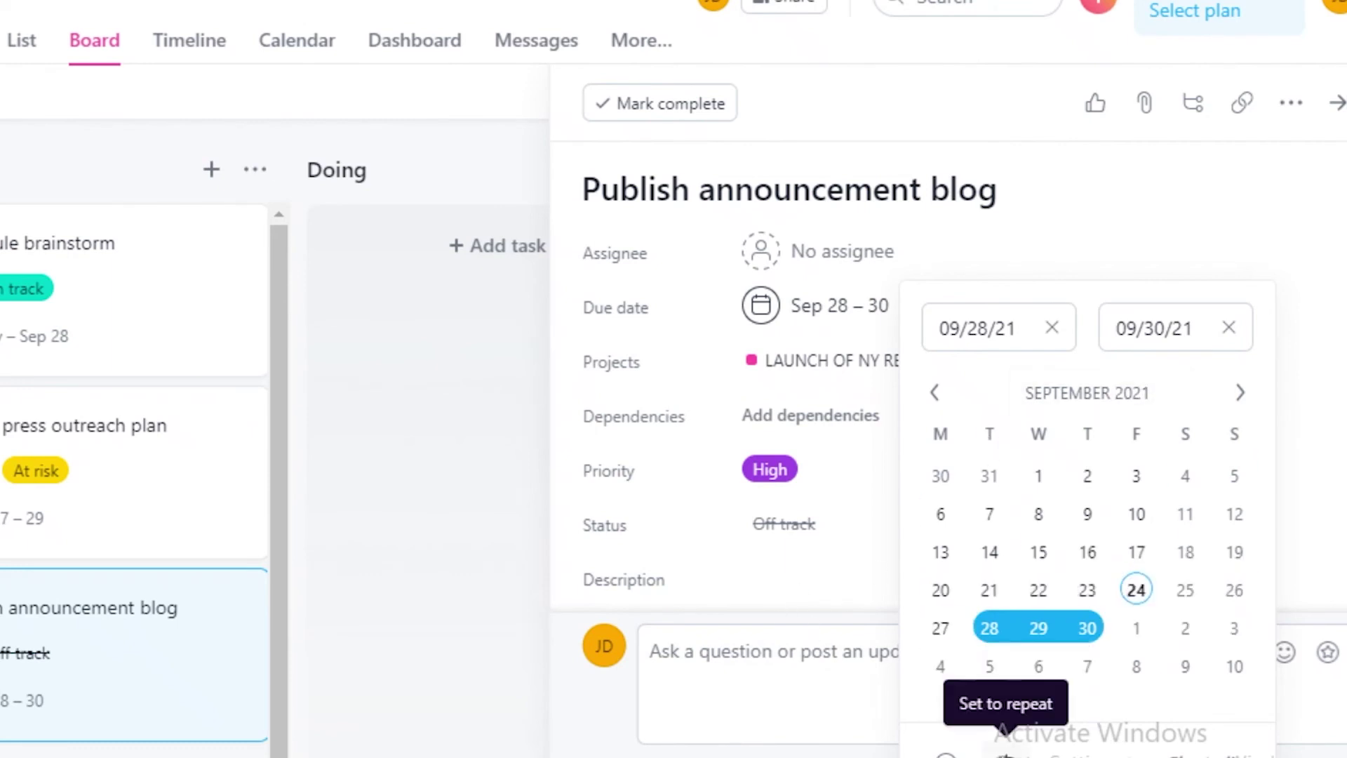
Make Publish announcement blog repeat periodically, 10 days after completion, due Sep 28 only.
left_click(1007, 751)
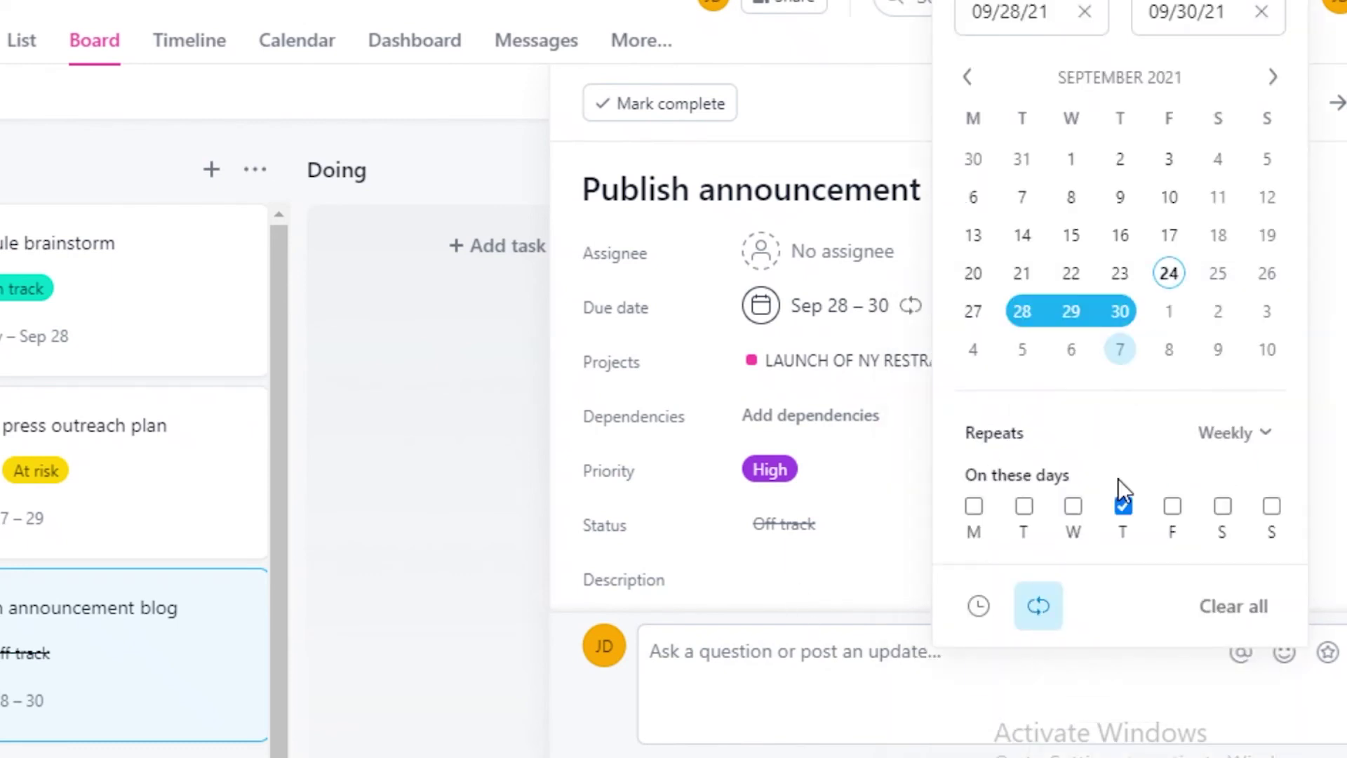
left_click(1222, 506)
left_click(1073, 506)
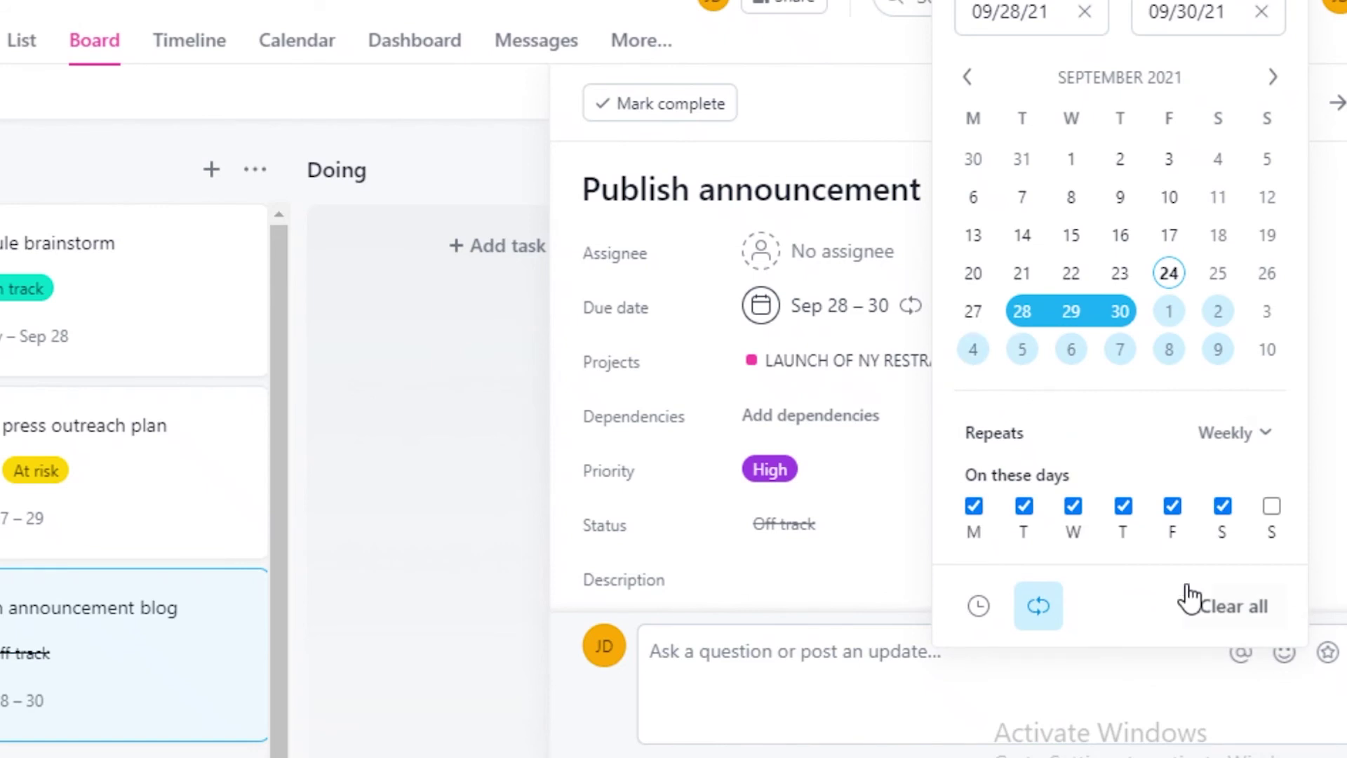
left_click(1228, 505)
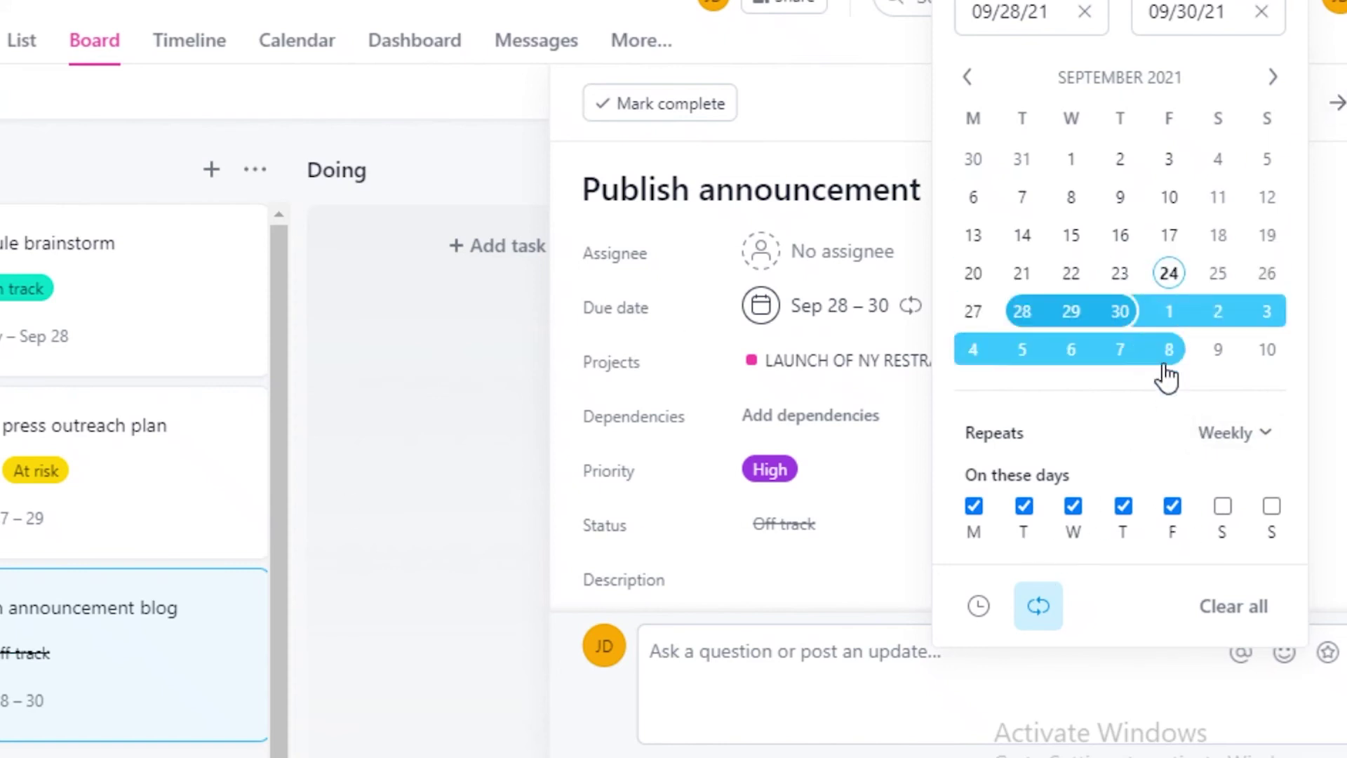
left_click(1284, 439)
left_click(1237, 504)
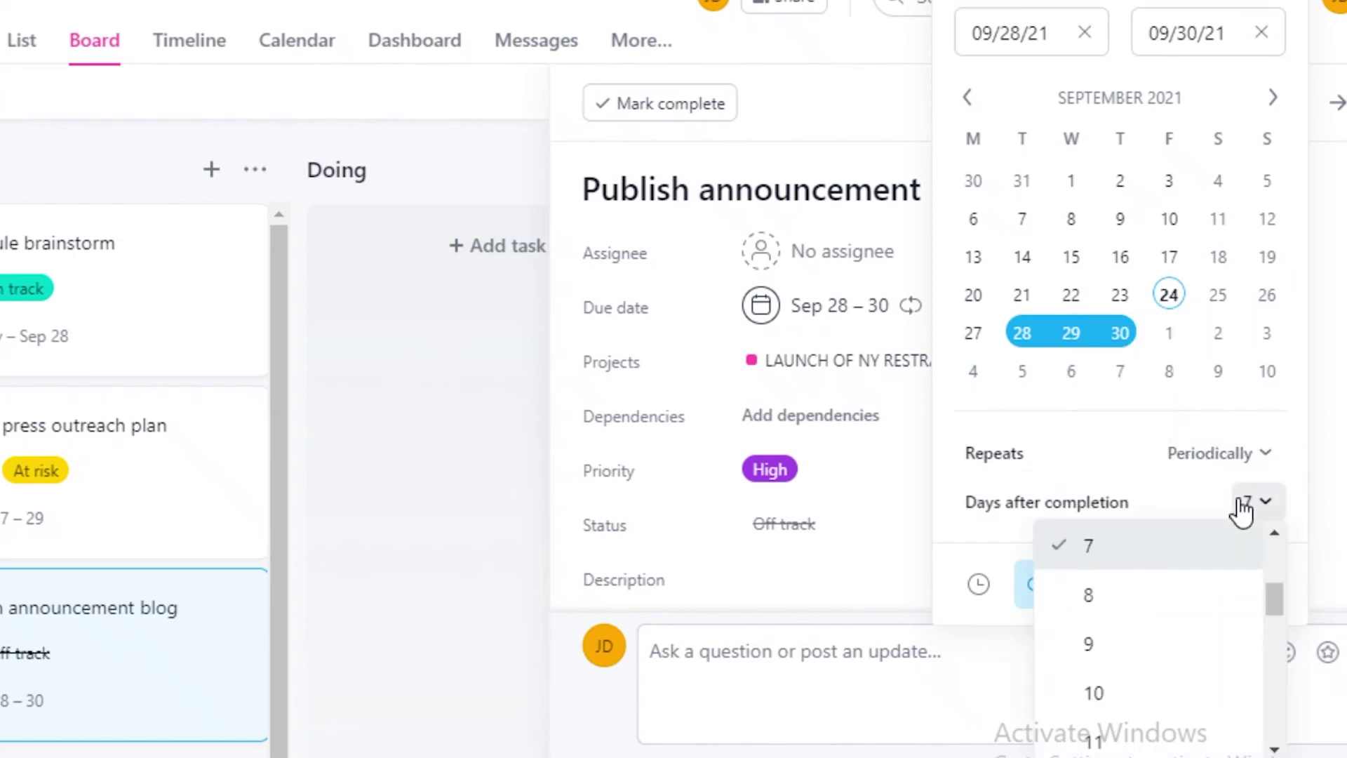
left_click(1110, 714)
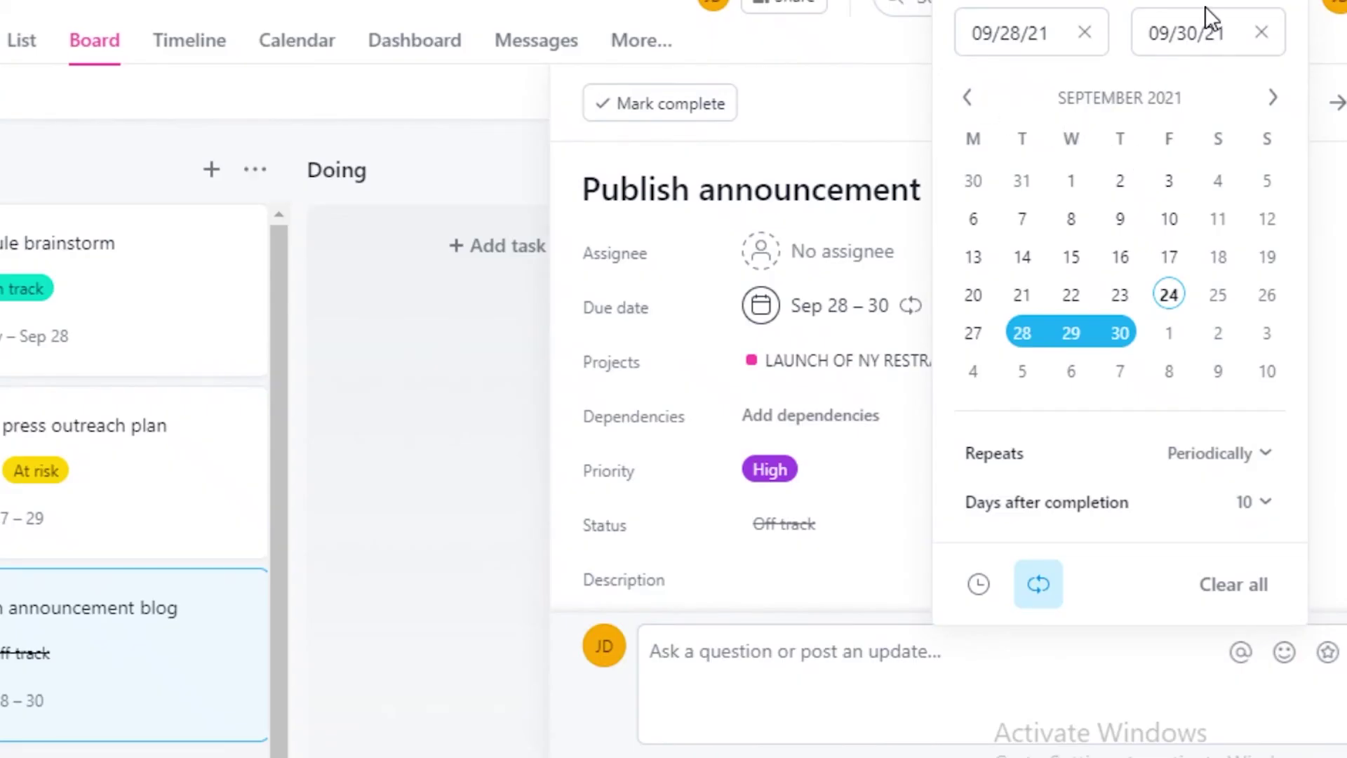
left_click(1262, 33)
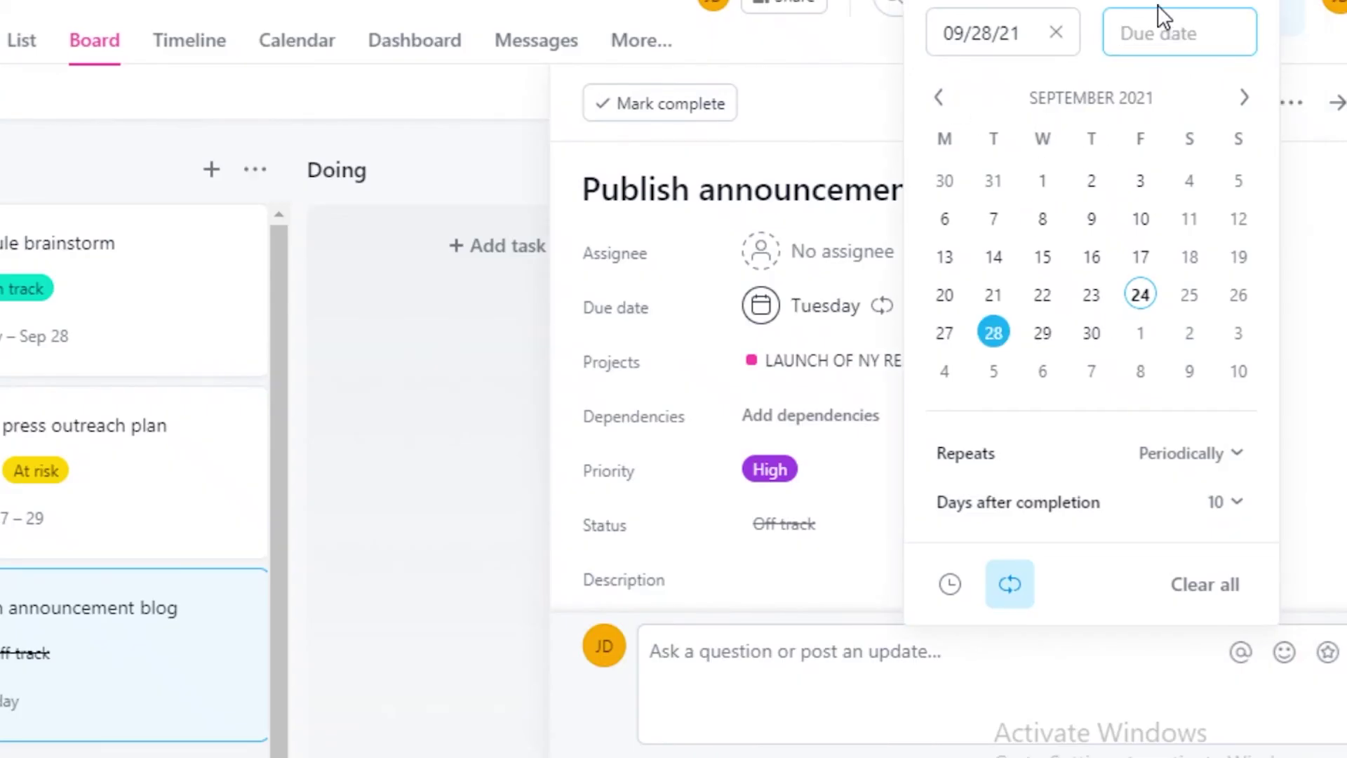
left_click(1193, 42)
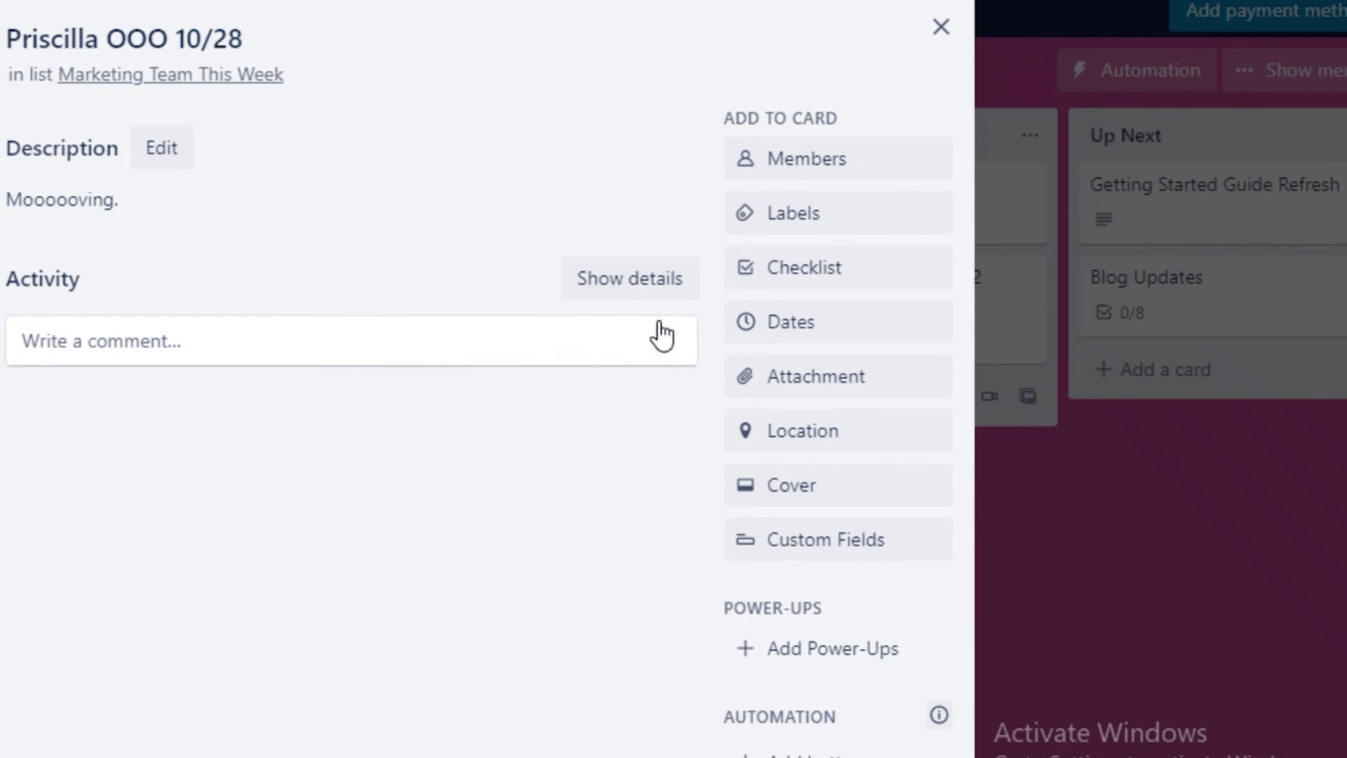
Set the out-of-office card's due date to 22/09/2021 at 23:38.
left_click(833, 356)
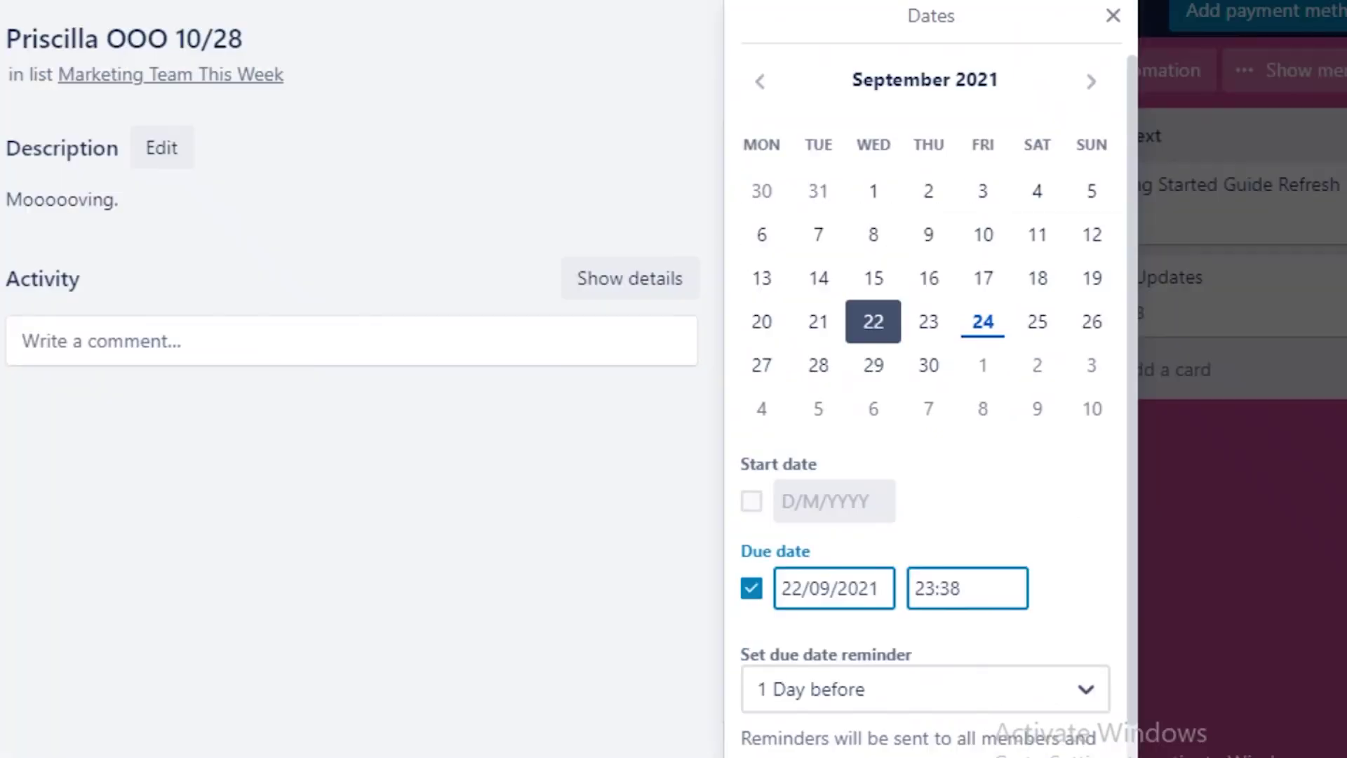
scroll(927, 351, "down", 2)
left_click(511, 481)
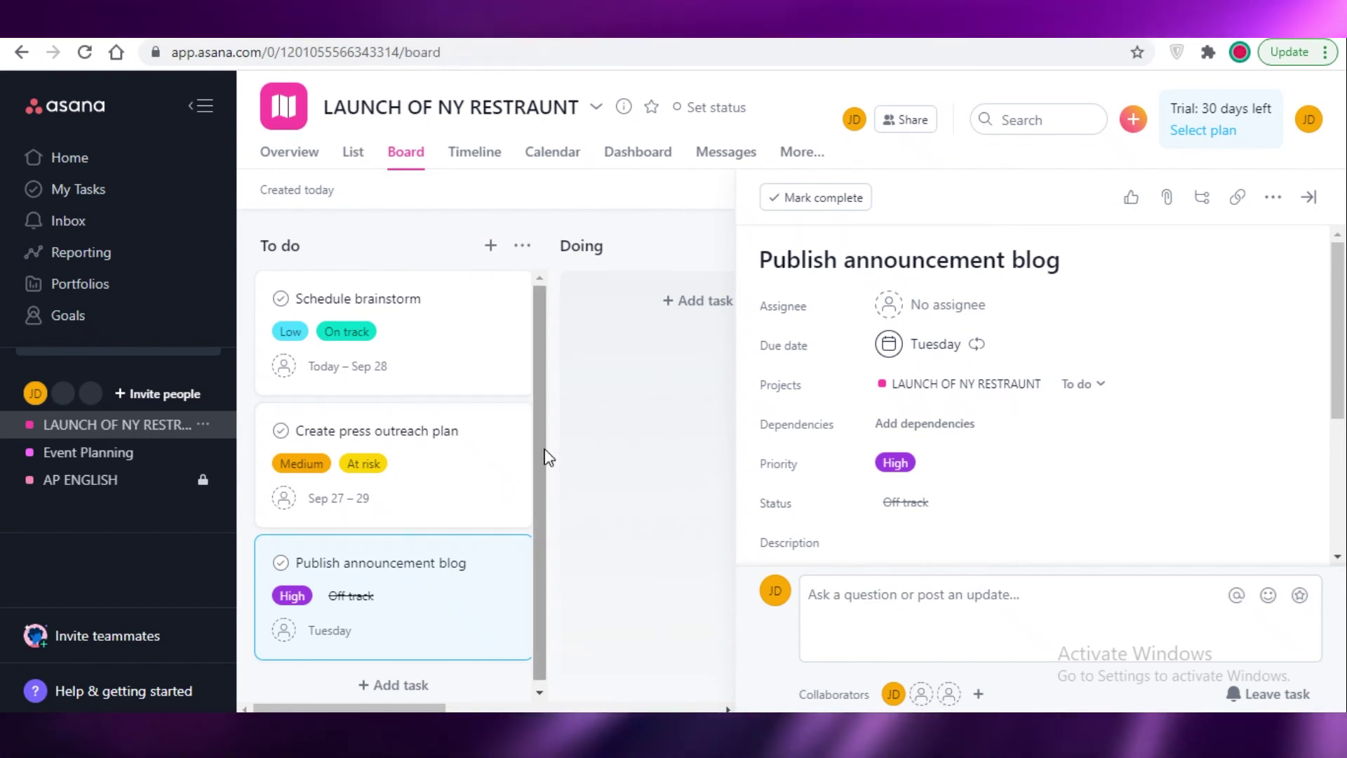
Close the task details, check Asana's plans and pricing page, and return to the board.
left_click(649, 450)
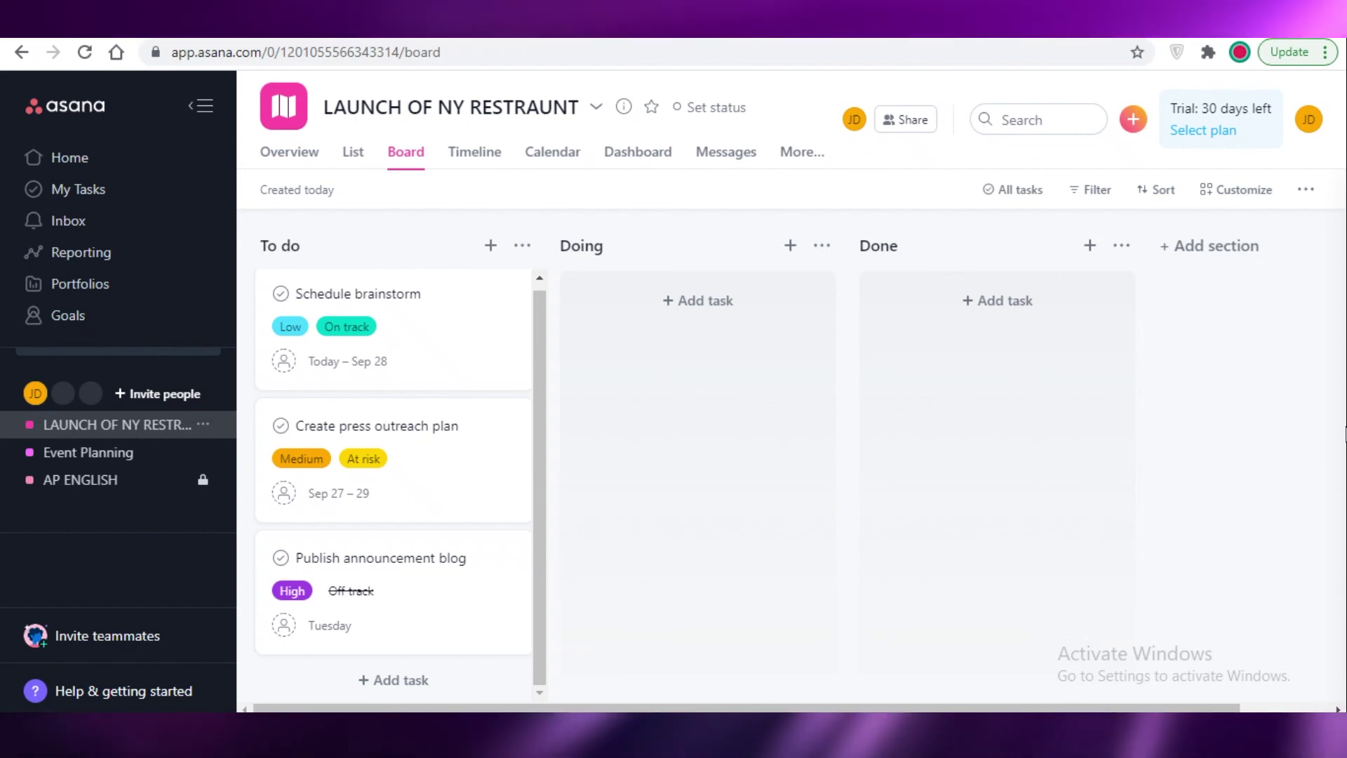
left_click(1203, 130)
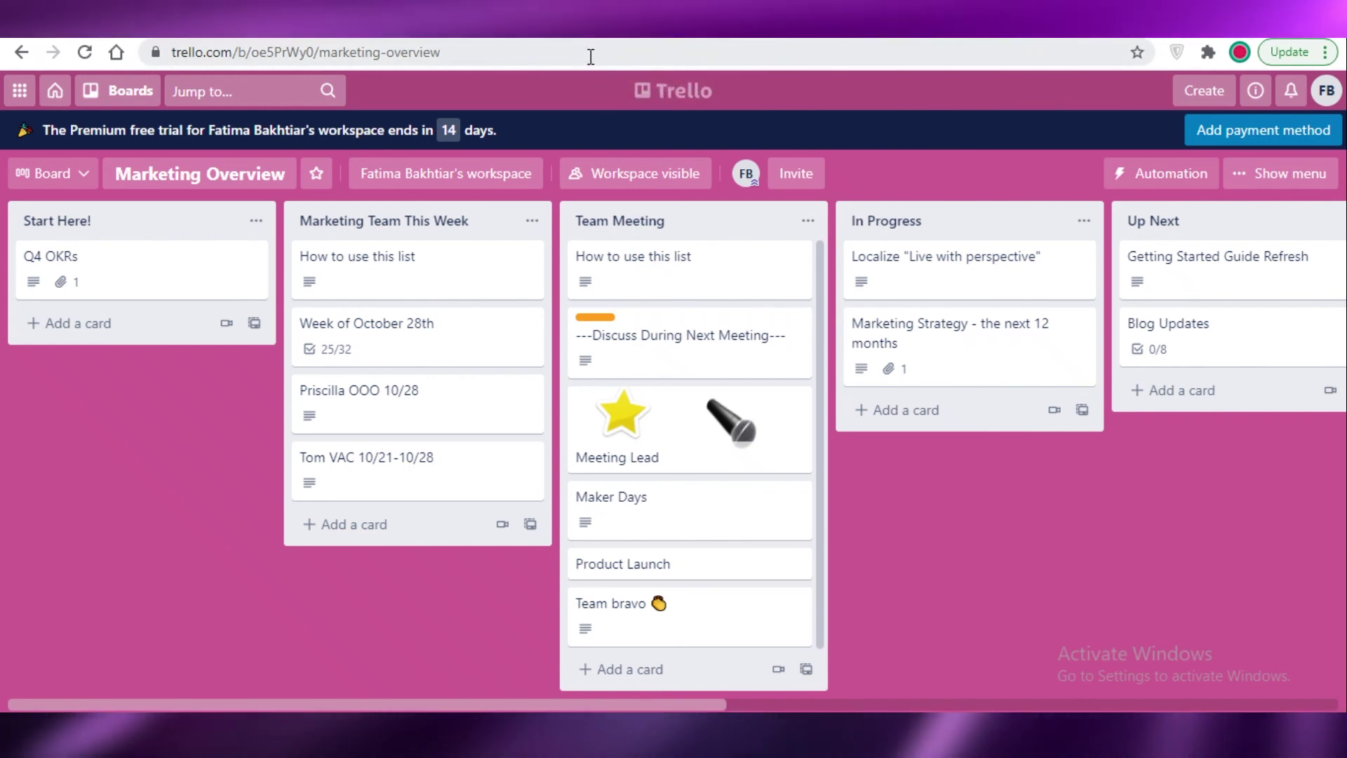
key("ctrl+Tab")
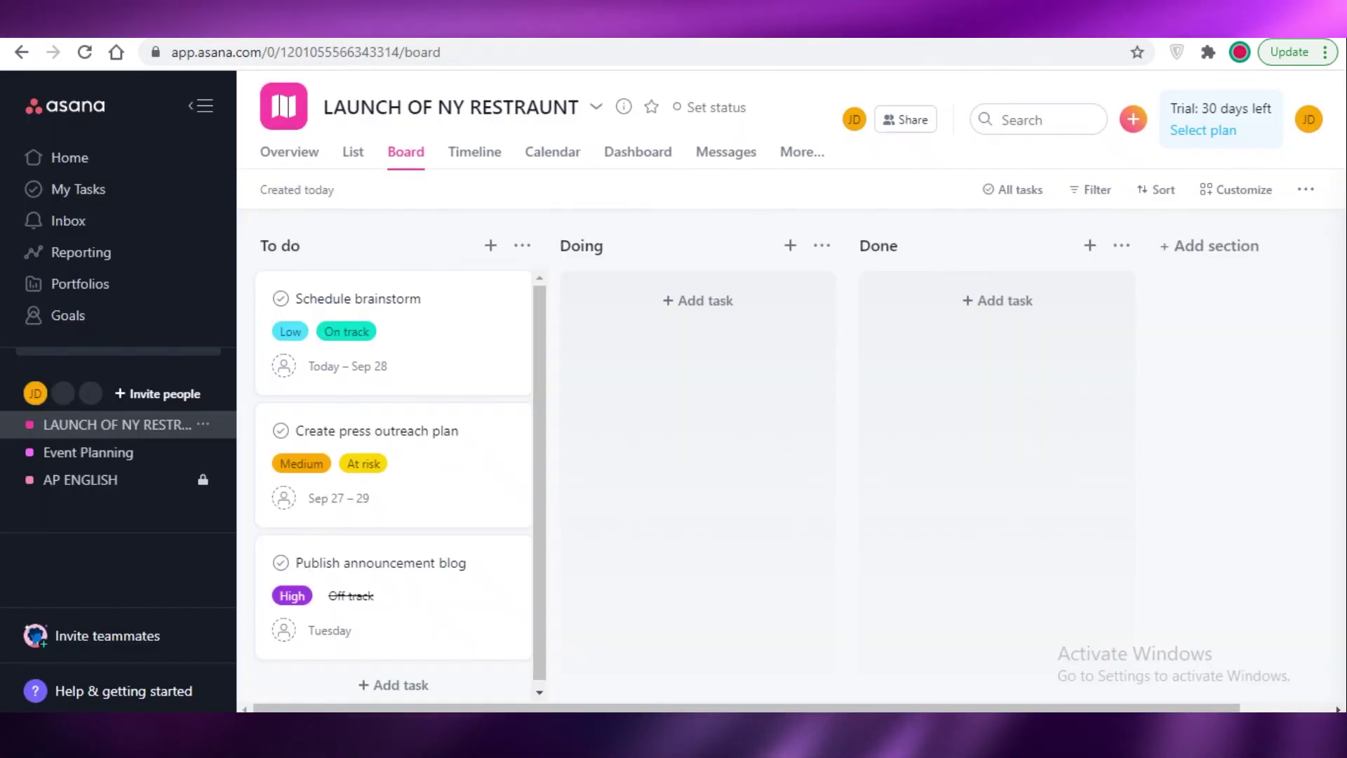
key("ctrl+Tab")
scroll(361, 532, "down", 2)
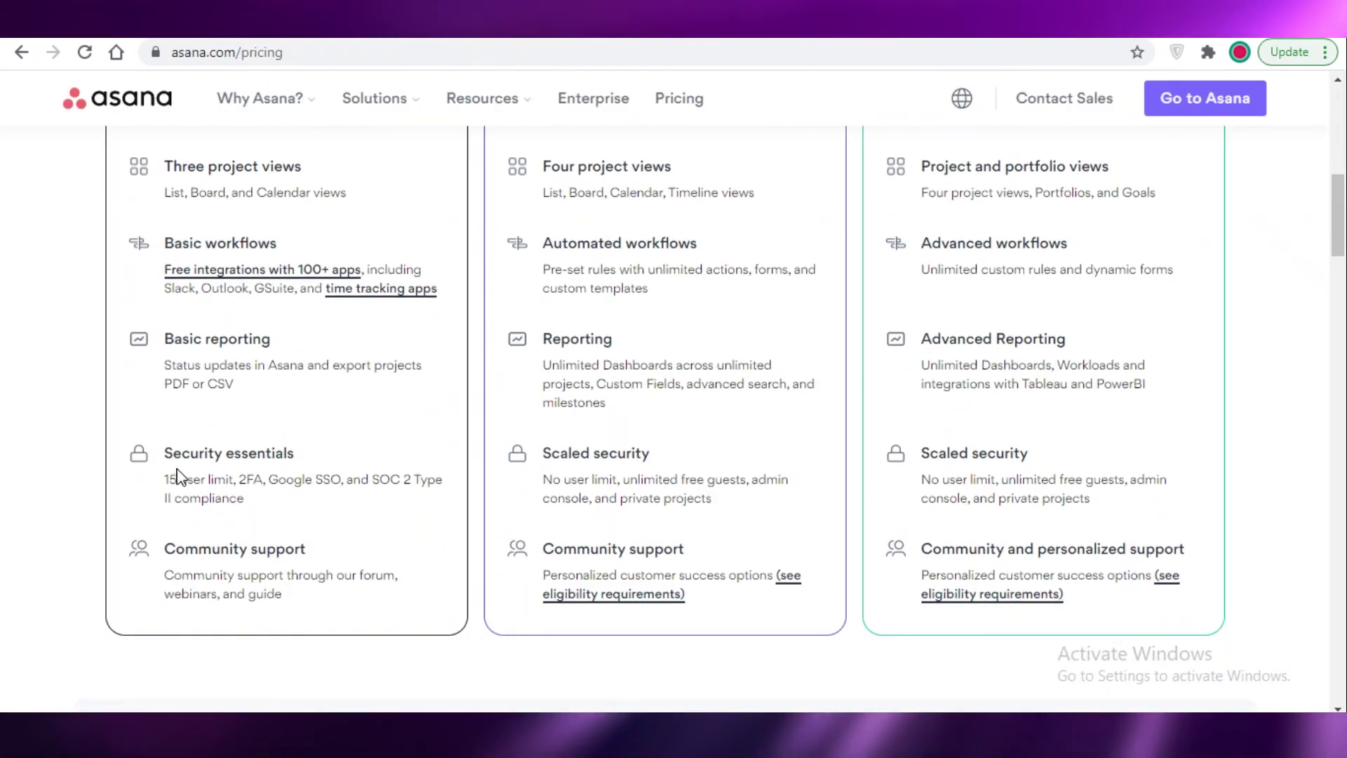
left_click_drag(166, 484, 236, 485)
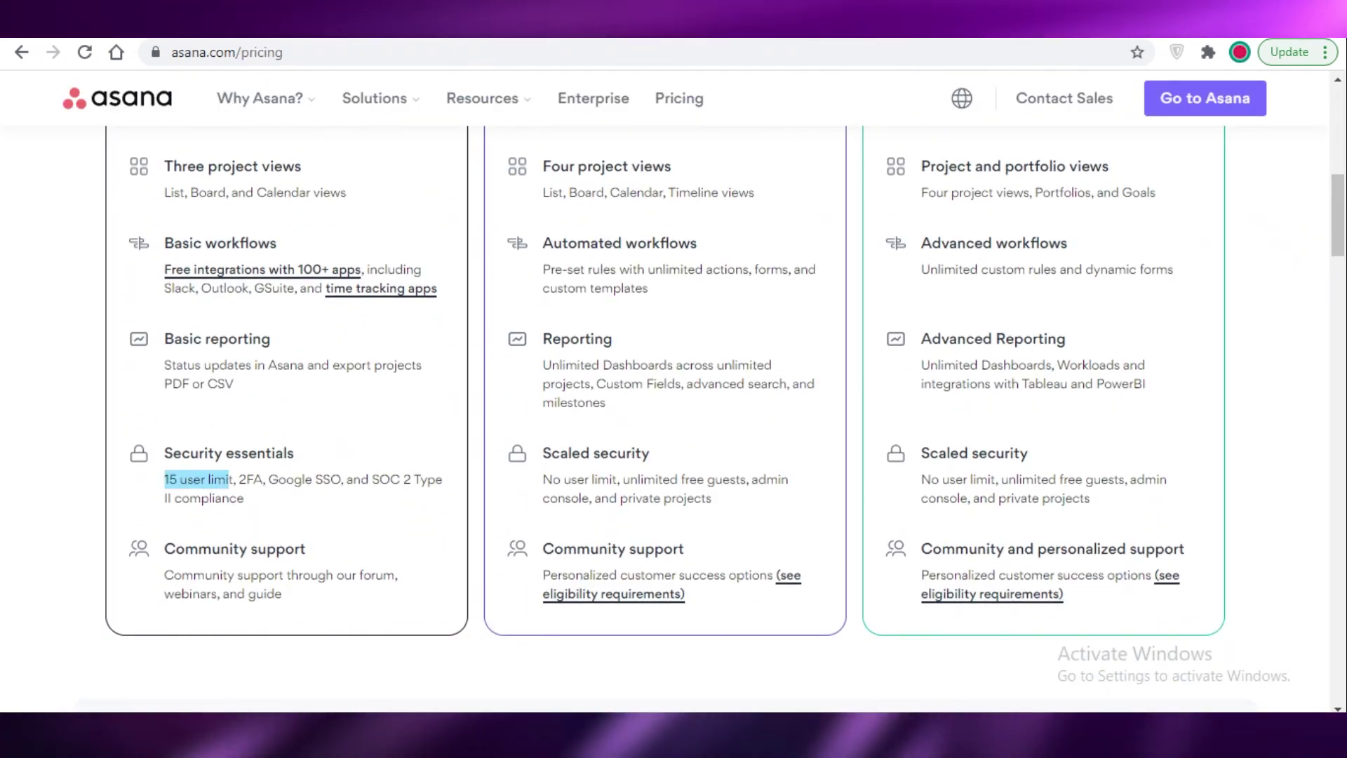
key("ctrl+Tab")
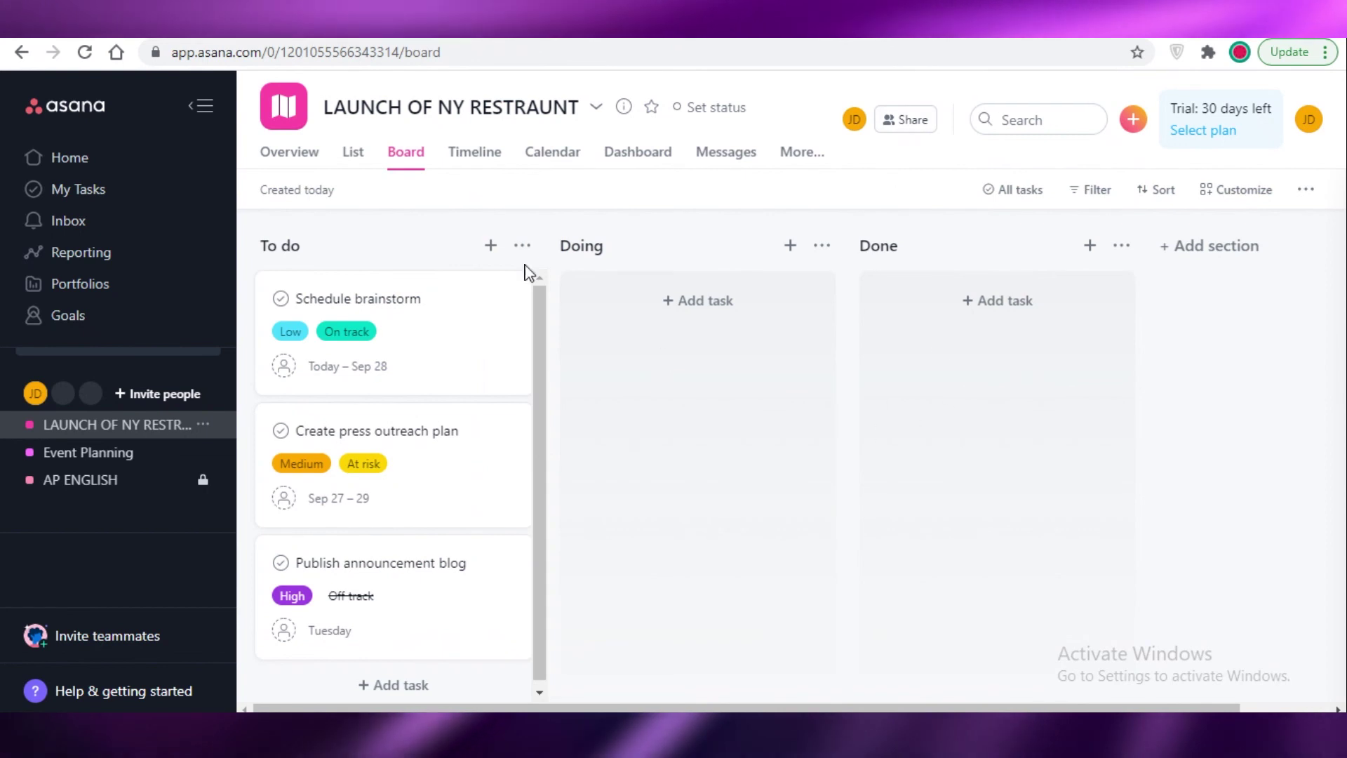